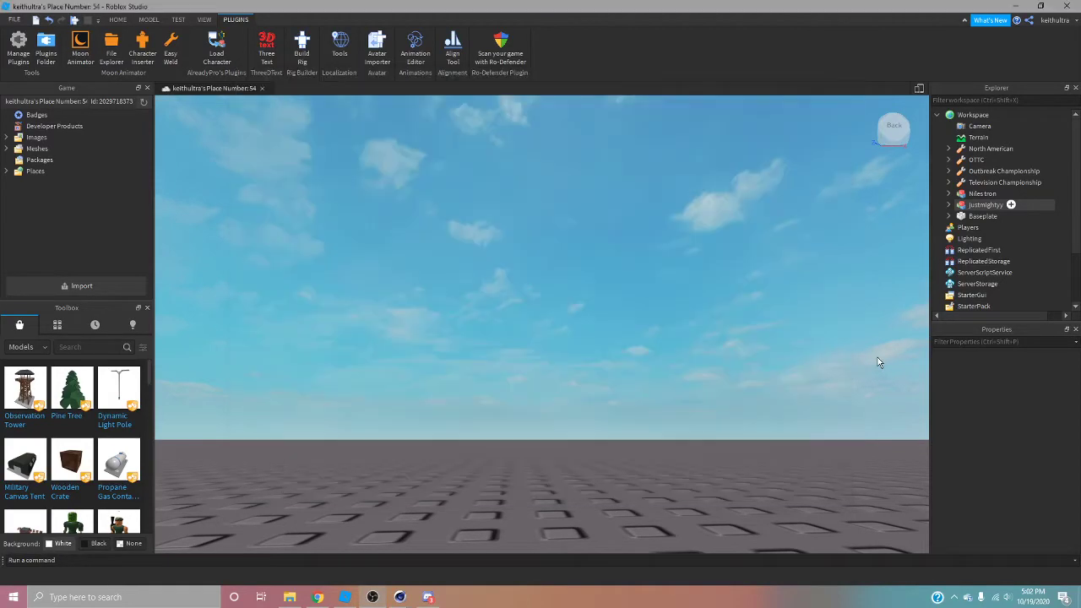
Step: Delete the old player character model standing on the baseplate
{"action": "mouse_move", "coordinate": [766, 407]}
{"action": "right_mouse_down"}
{"action": "mouse_move", "coordinate": [840, 413]}
{"action": "mouse_move", "coordinate": [759, 424]}
{"action": "right_mouse_up"}
{"action": "scroll", "coordinate": [766, 408], "scroll_direction": "up", "scroll_amount": 5}
{"action": "key", "text": "d"}
{"action": "right_click_drag", "start_coordinate": [430, 386], "coordinate": [492, 397]}
{"action": "key", "text": "w"}
{"action": "key", "text": "a"}
{"action": "key", "text": "w"}
{"action": "left_click", "coordinate": [526, 334]}
{"action": "key", "text": "Delete"}
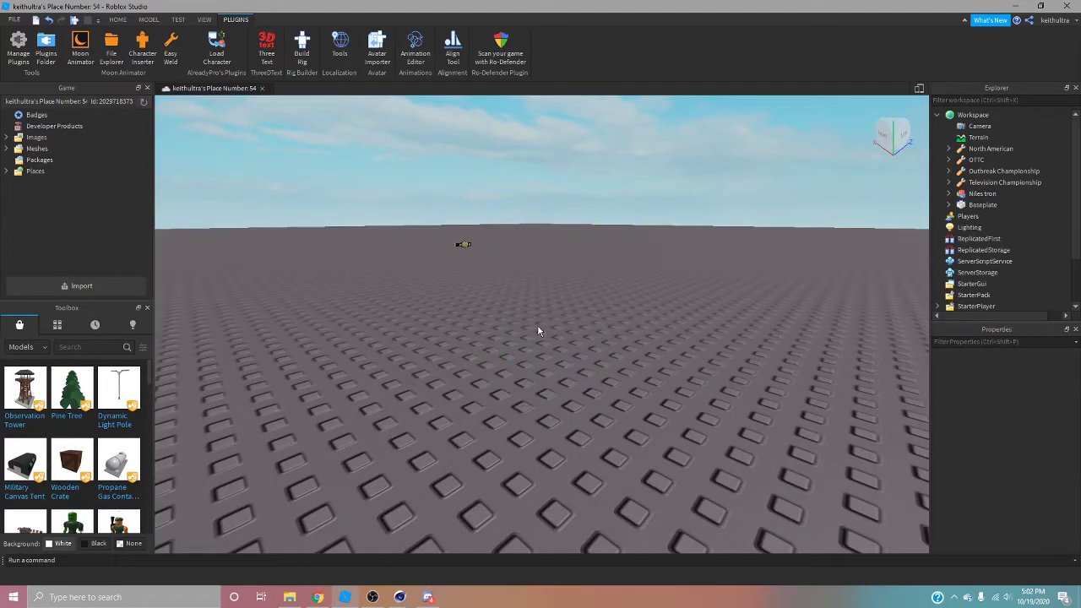
Step: Open the Load Character plugin and replace the default username with the player's own username
{"action": "right_click_drag", "start_coordinate": [537, 324], "coordinate": [532, 345]}
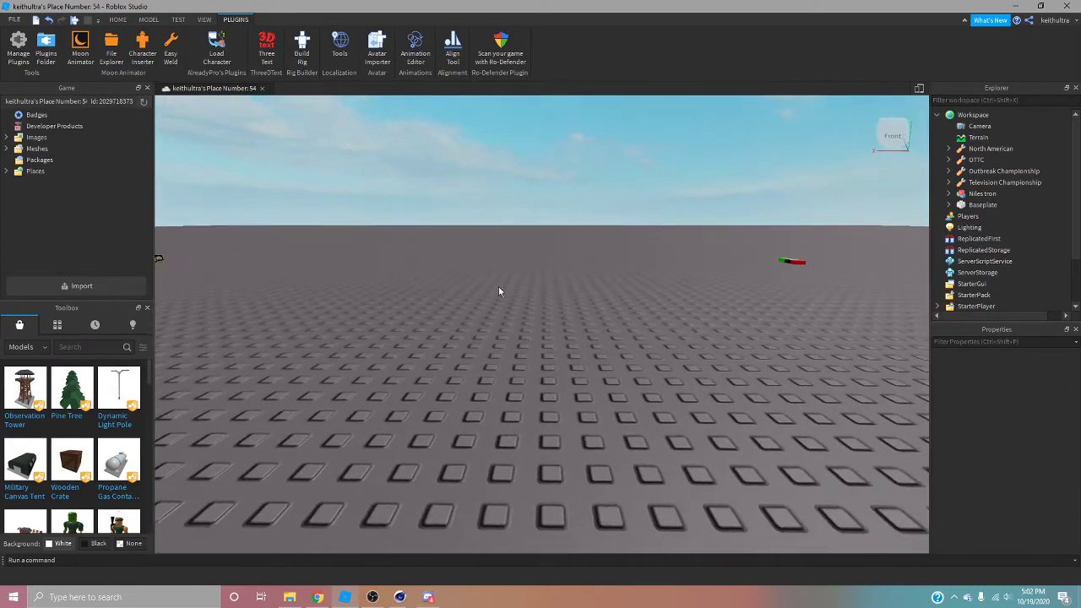
{"action": "left_click", "coordinate": [216, 49]}
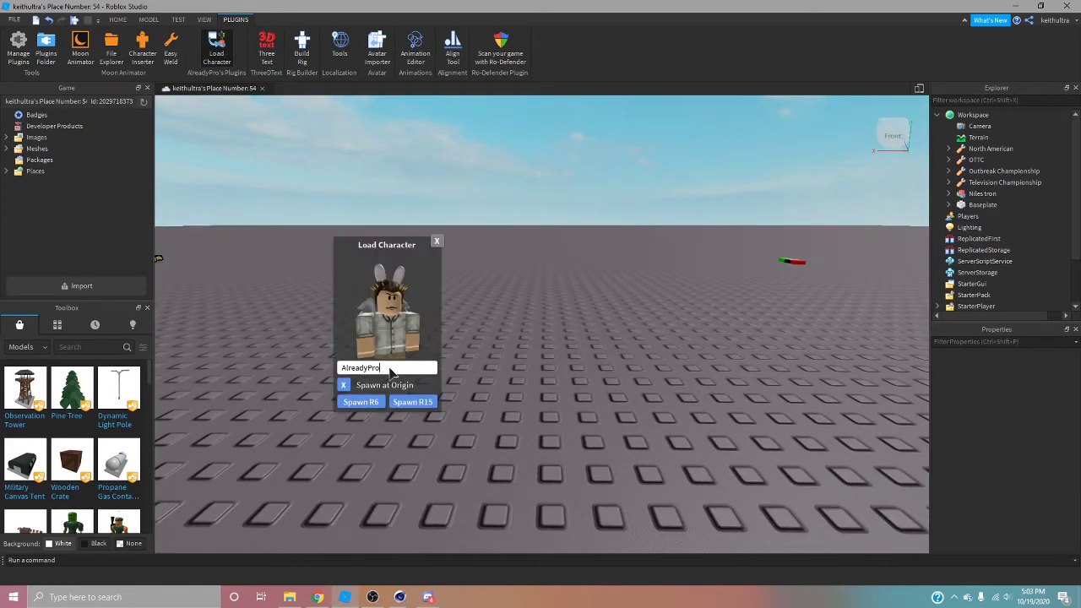
{"action": "mouse_move", "coordinate": [399, 597]}
{"action": "left_click", "coordinate": [345, 386]}
{"action": "key", "text": "BackSpace"}
{"action": "key", "text": "BackSpace"}
{"action": "key", "text": "BackSpace"}
{"action": "key", "text": "BackSpace"}
{"action": "key", "text": "BackSpace"}
{"action": "key", "text": "BackSpace"}
{"action": "key", "text": "BackSpace"}
{"action": "key", "text": "BackSpace"}
{"action": "key", "text": "BackSpace"}
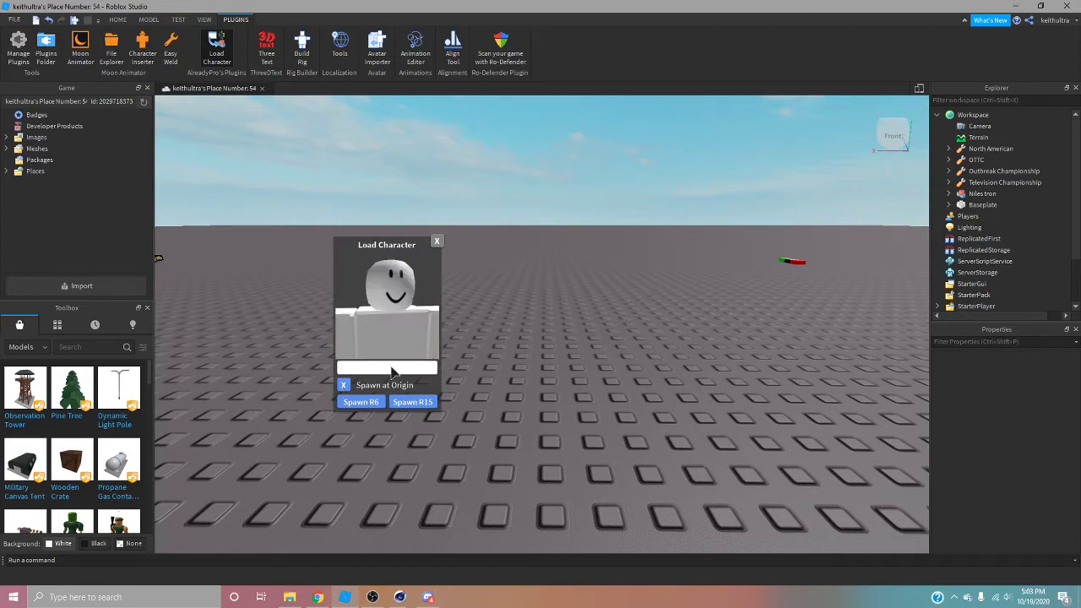
{"action": "type", "text": "keithultra"}
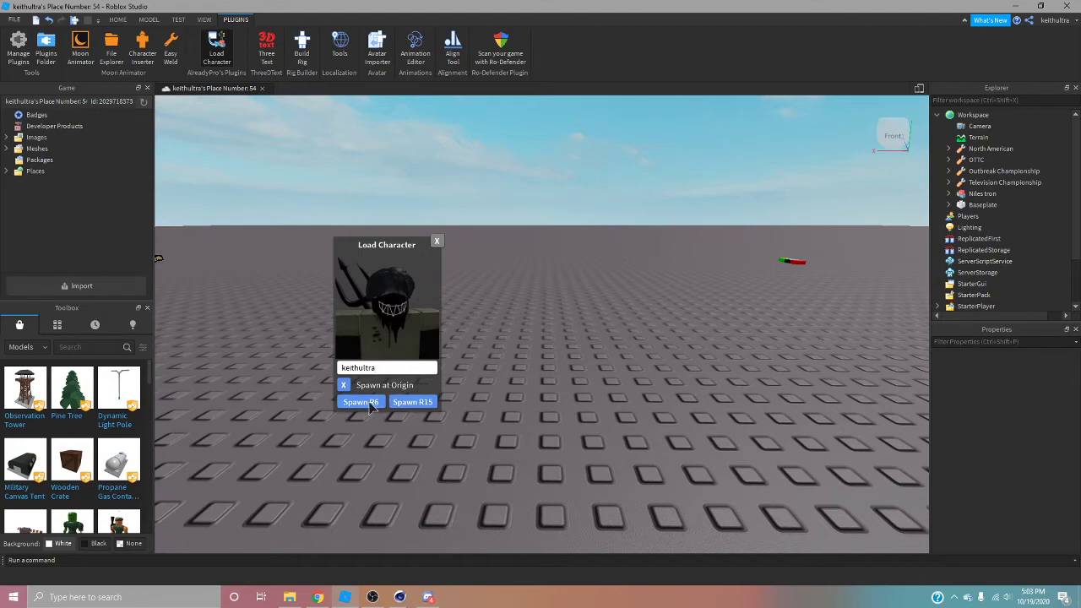
Step: Spawn the character as an R6 model and close the Load Character plugin
{"action": "left_click", "coordinate": [369, 403]}
{"action": "left_click", "coordinate": [436, 240]}
{"action": "right_click_drag", "start_coordinate": [478, 301], "coordinate": [476, 294]}
{"action": "scroll", "coordinate": [476, 294], "scroll_direction": "up", "scroll_amount": 2}
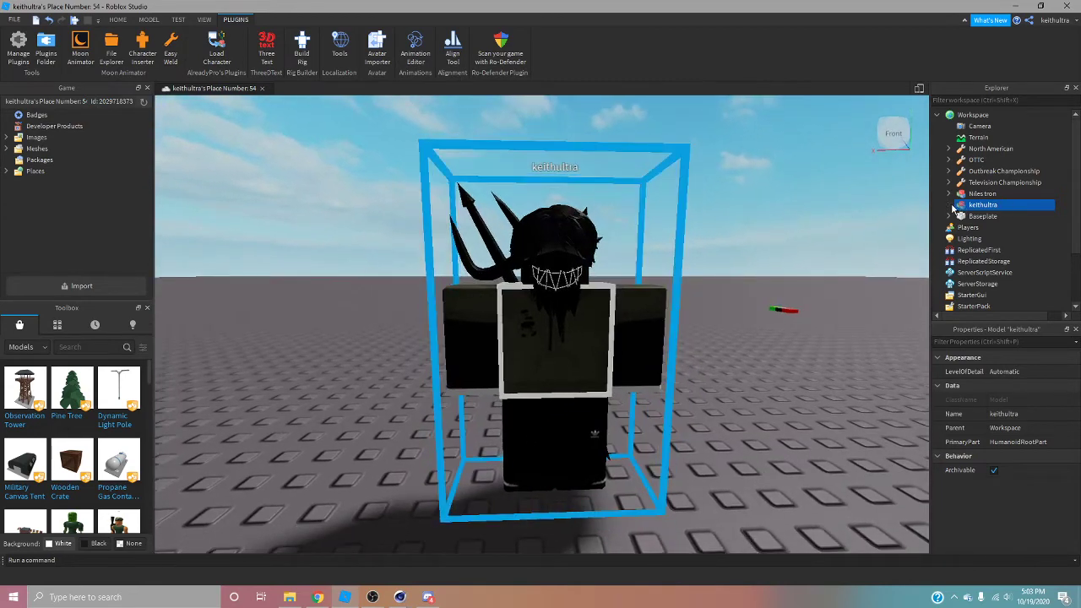
{"action": "left_click", "coordinate": [949, 205]}
{"action": "scroll", "coordinate": [1000, 249], "scroll_direction": "down", "scroll_amount": 2}
{"action": "left_click", "coordinate": [949, 136]}
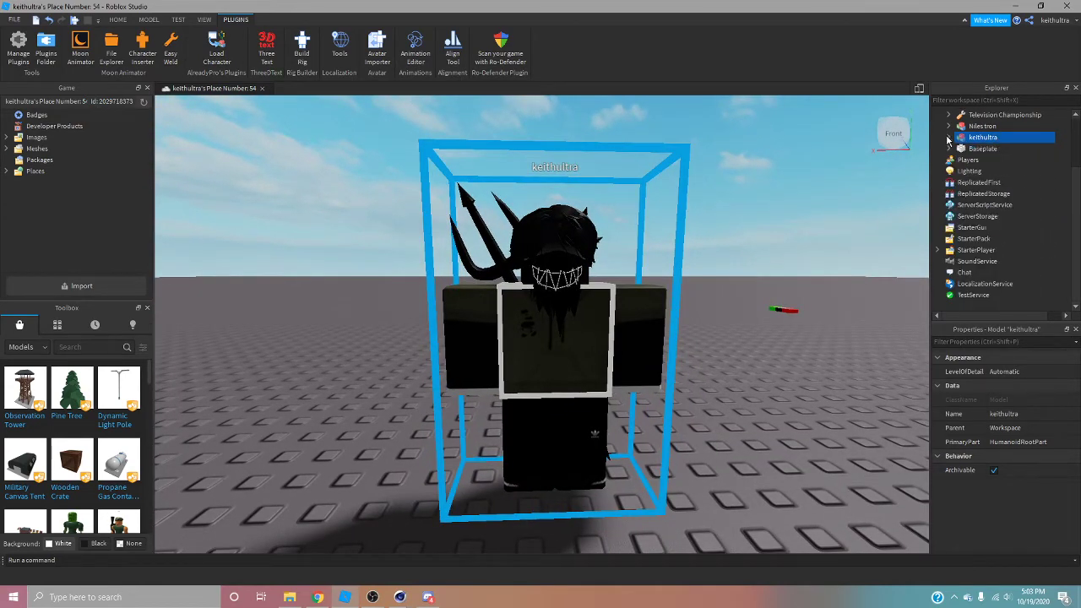
{"action": "right_click_drag", "start_coordinate": [833, 238], "coordinate": [830, 239]}
{"action": "scroll", "coordinate": [564, 294], "scroll_direction": "down", "scroll_amount": 3}
{"action": "scroll", "coordinate": [589, 304], "scroll_direction": "up", "scroll_amount": 3}
{"action": "scroll", "coordinate": [601, 299], "scroll_direction": "down", "scroll_amount": 3}
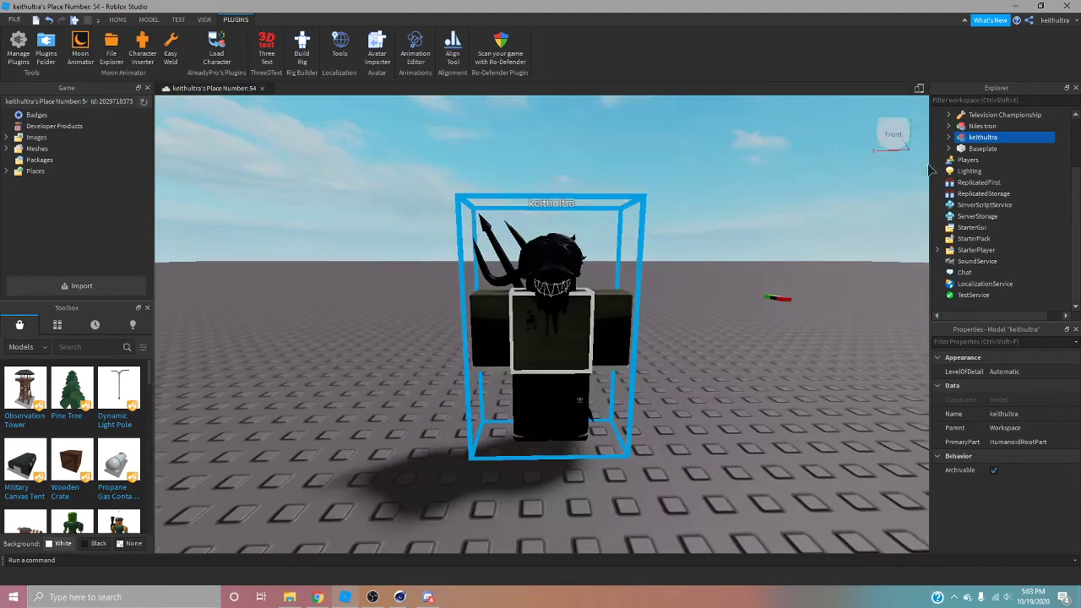
Step: Export the spawned character as an OBJ named after its username into Desktop > New folder, replacing the existing file
{"action": "right_click", "coordinate": [1005, 136]}
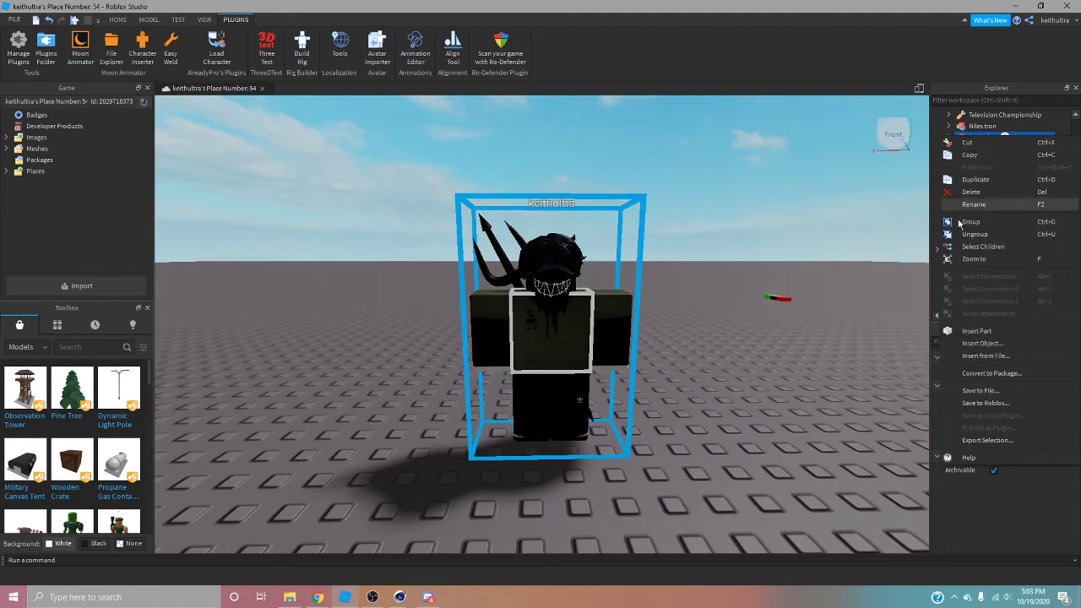
{"action": "left_click", "coordinate": [987, 440]}
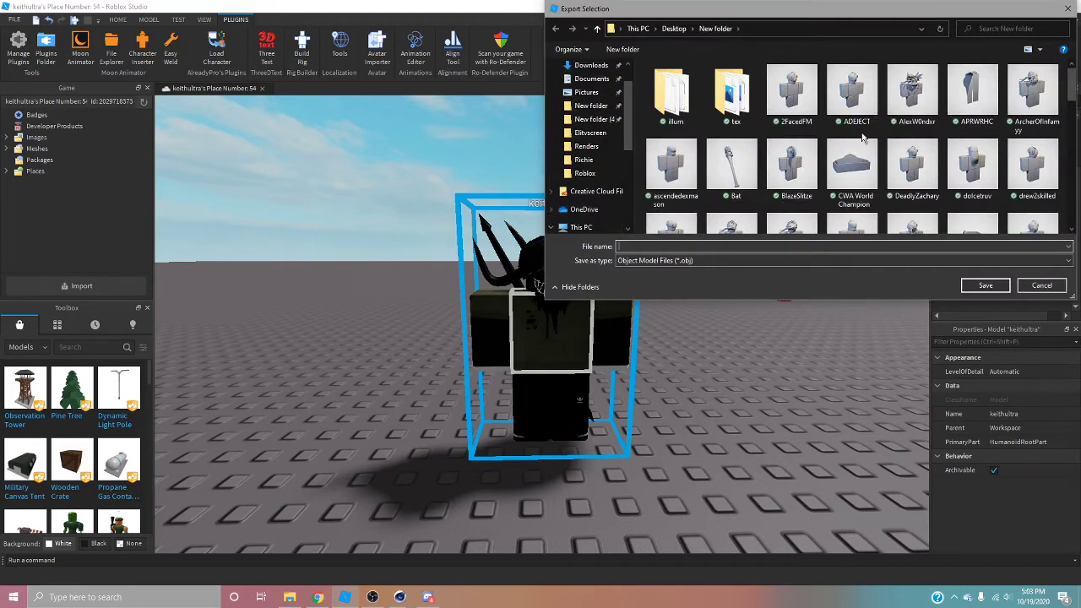
{"action": "scroll", "coordinate": [860, 143], "scroll_direction": "down", "scroll_amount": 2}
{"action": "scroll", "coordinate": [841, 174], "scroll_direction": "up", "scroll_amount": 2}
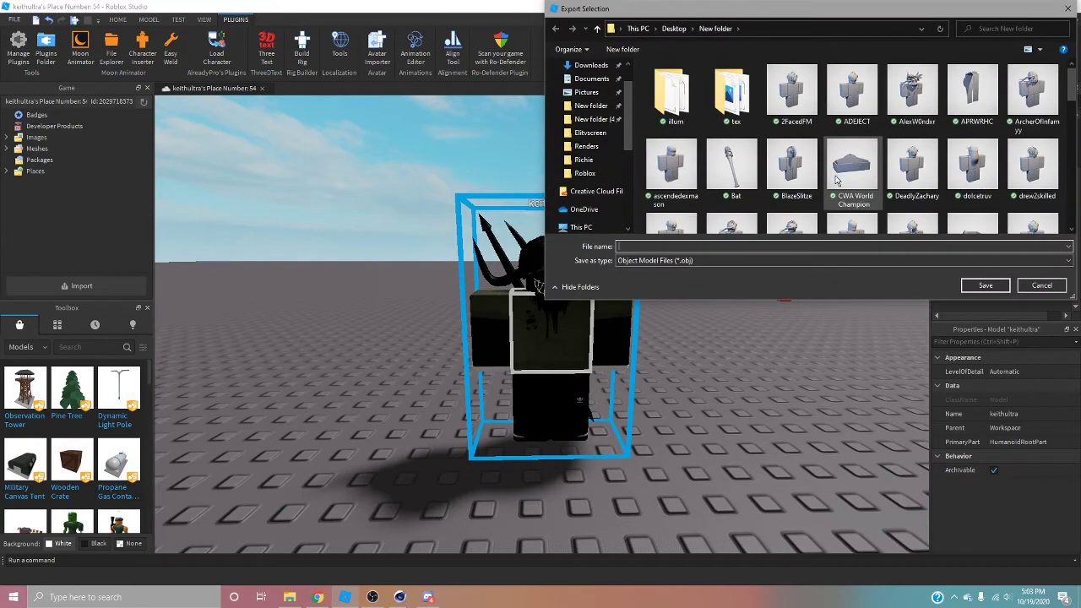
{"action": "scroll", "coordinate": [619, 169], "scroll_direction": "up", "scroll_amount": 1}
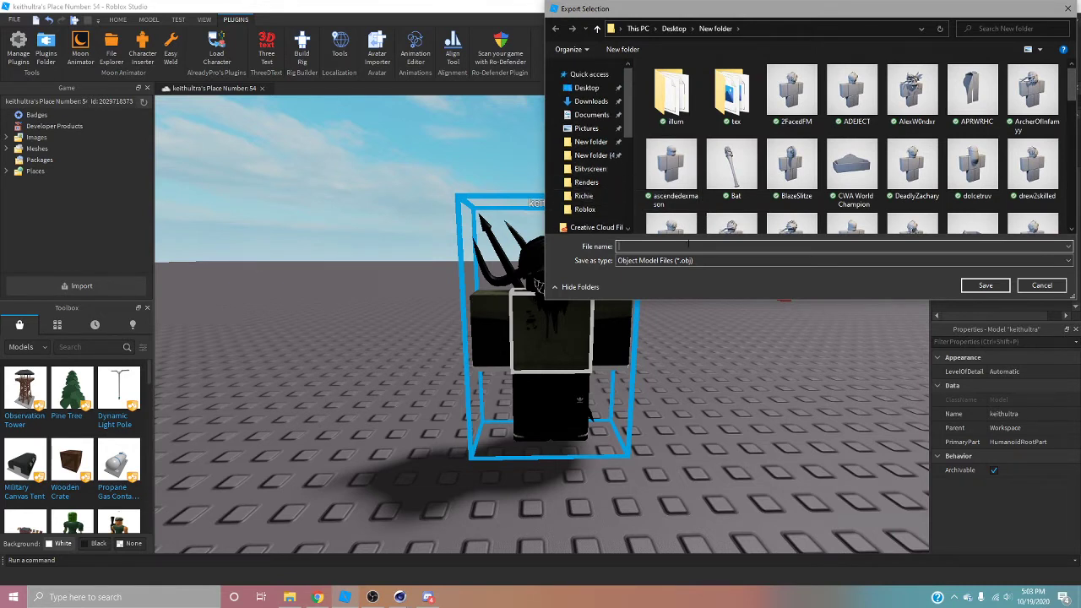
{"action": "type", "text": "keith"}
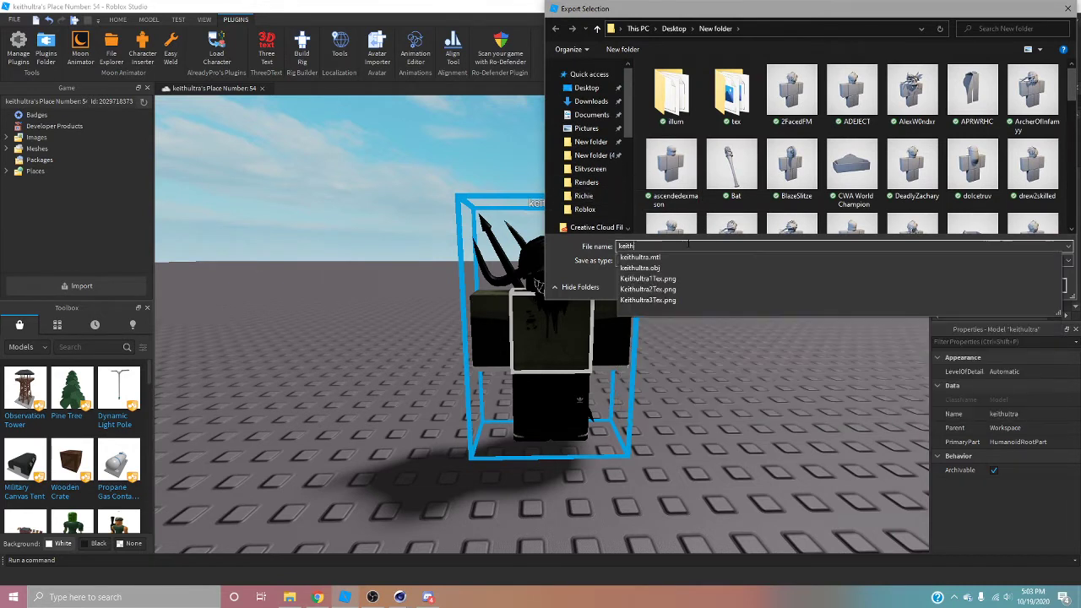
{"action": "type", "text": "ultra"}
{"action": "key", "text": "Return"}
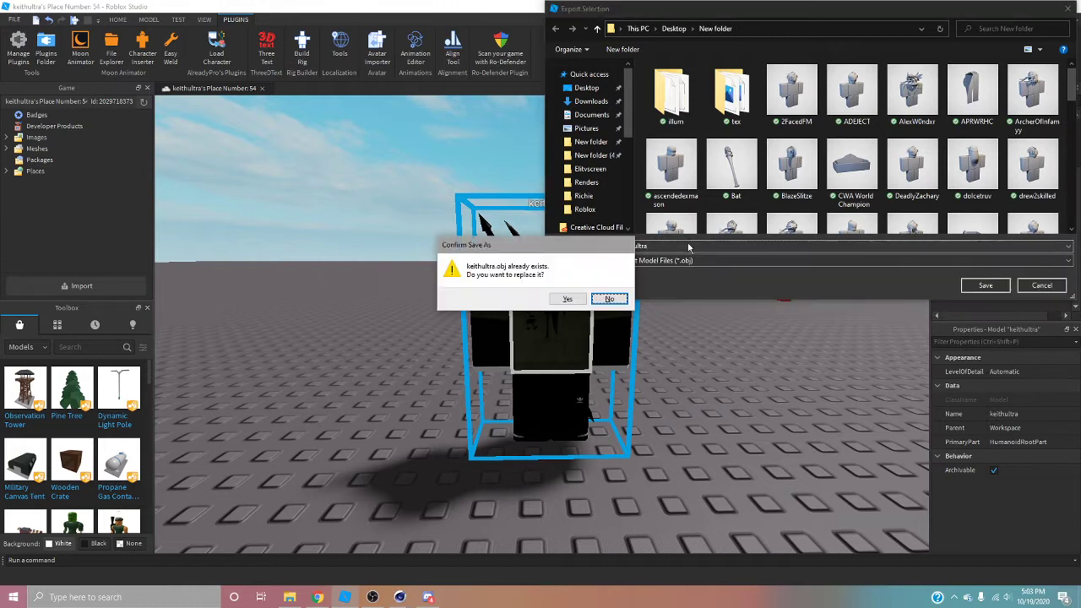
{"action": "left_click", "coordinate": [568, 299]}
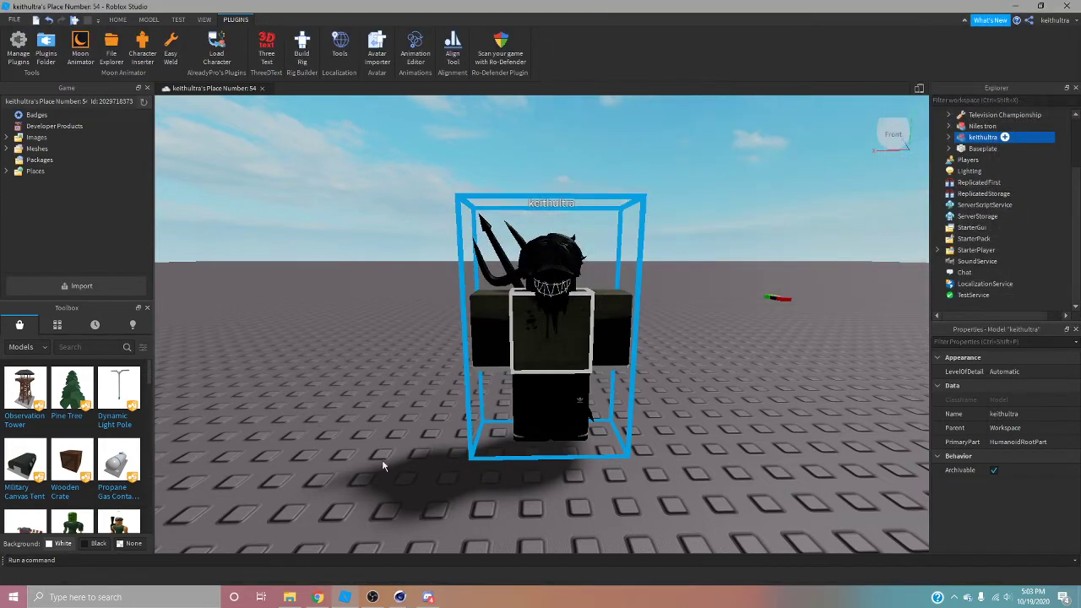
Step: Switch to Cinema 4D and dismiss the MAXON User Participation Program dialog
{"action": "left_click", "coordinate": [374, 569]}
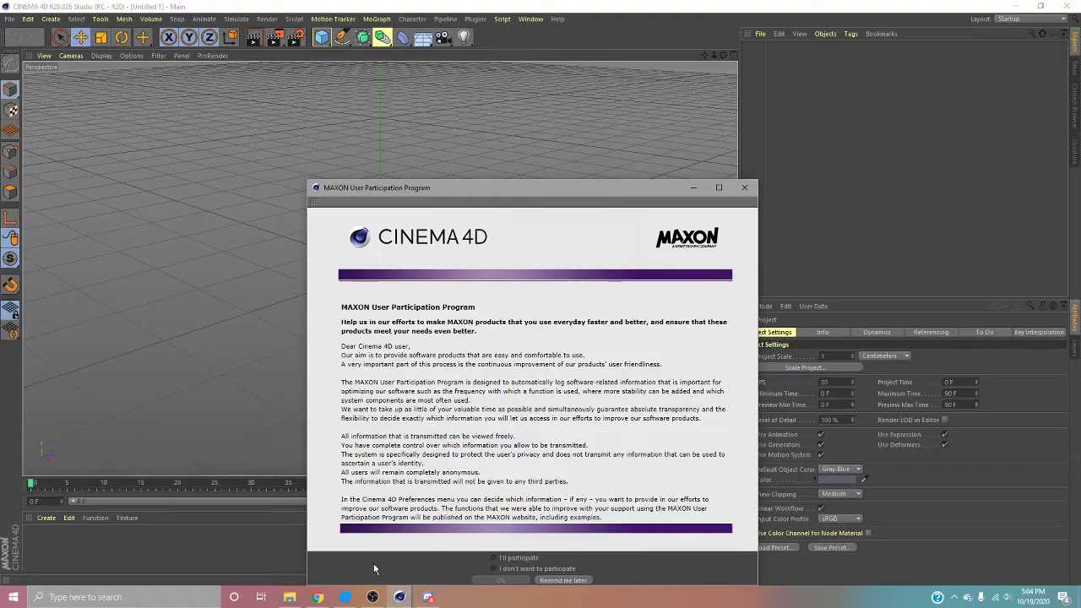
{"action": "left_click", "coordinate": [744, 188]}
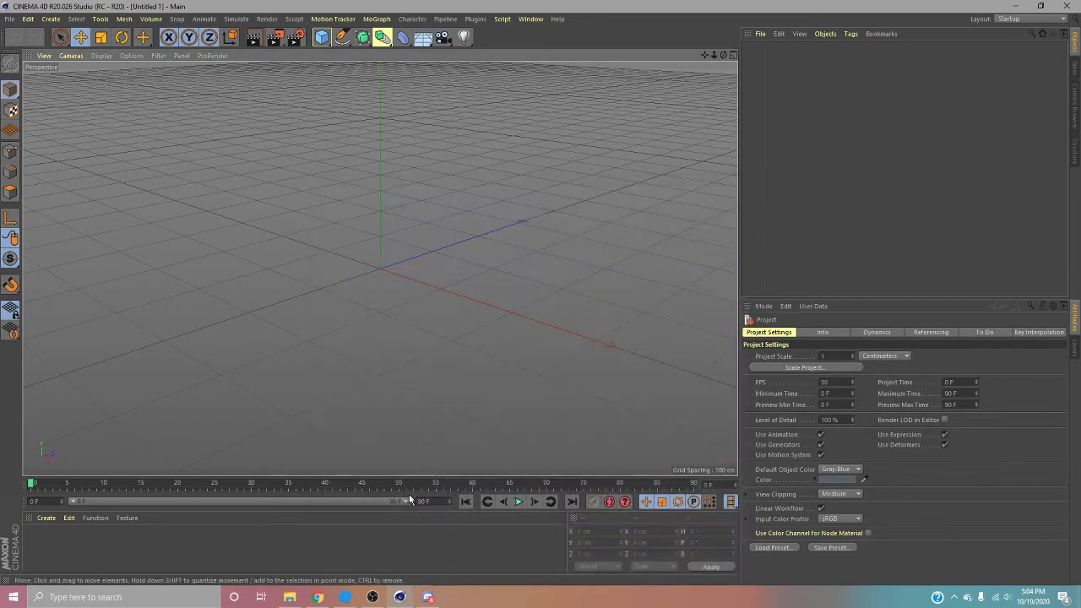
Step: Switch back to Roblox Studio, close it and return to Cinema 4D
{"action": "mouse_move", "coordinate": [347, 597]}
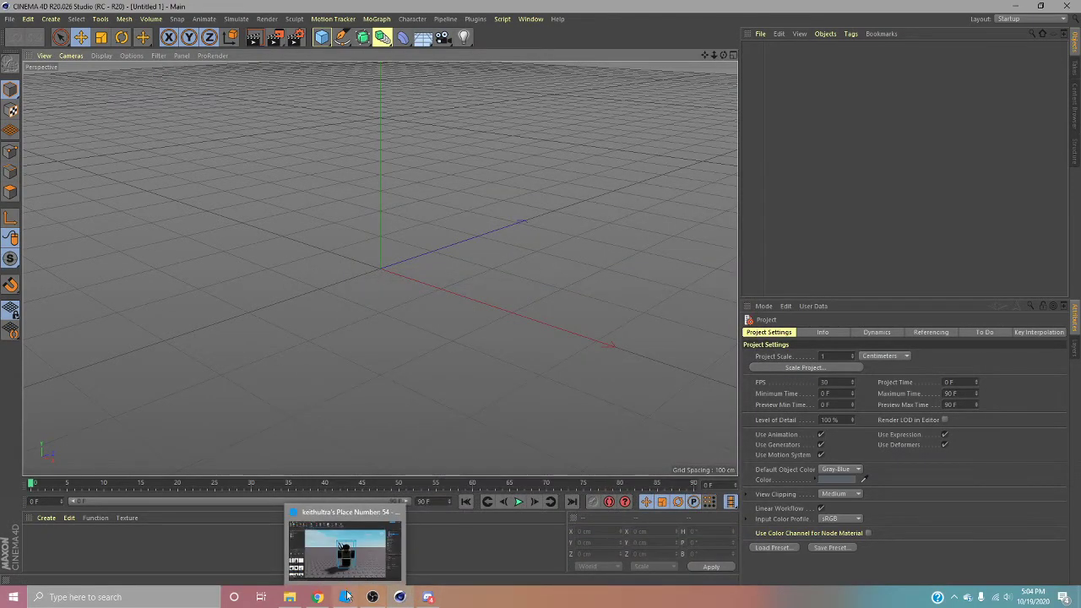
{"action": "left_click", "coordinate": [358, 563]}
{"action": "right_click", "coordinate": [342, 597]}
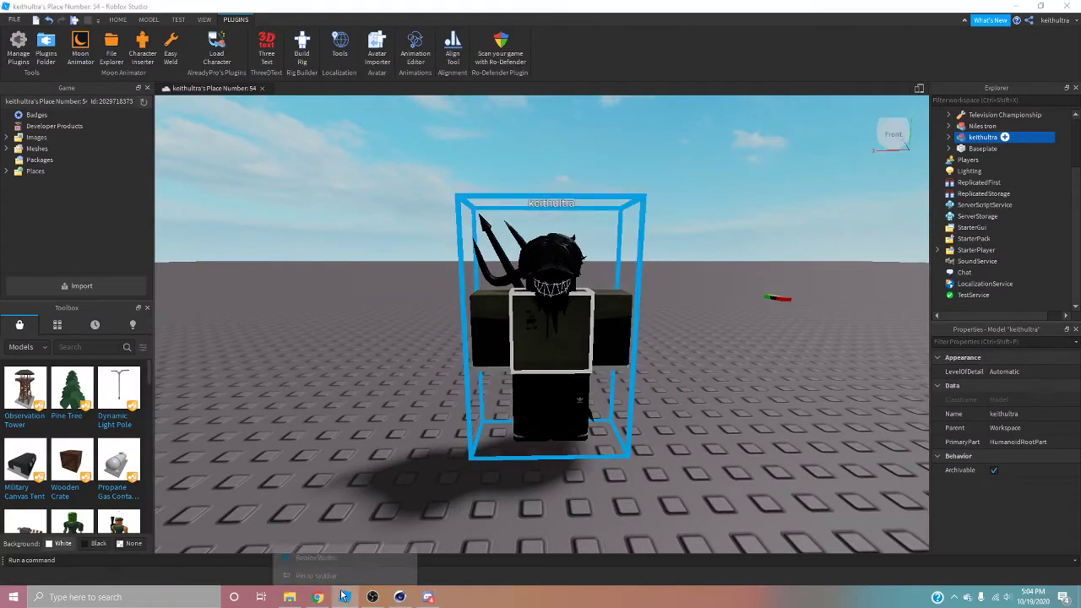
{"action": "left_click", "coordinate": [338, 582]}
{"action": "left_click", "coordinate": [543, 311]}
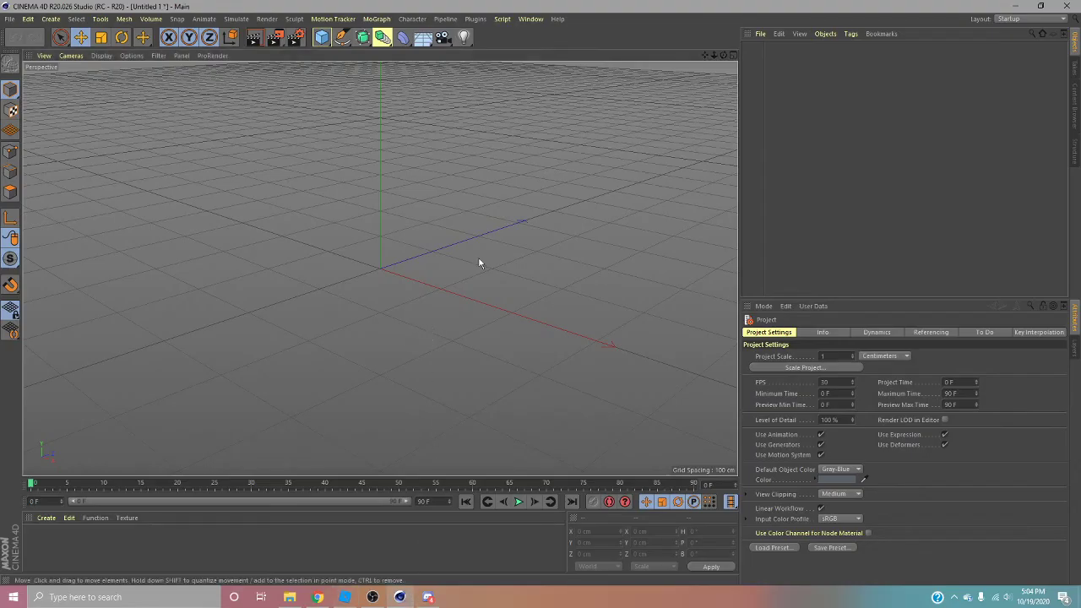
Step: Open the project file unequallyslightroom.c4d from Desktop > New folder
{"action": "left_click_drag", "start_coordinate": [724, 55], "coordinate": [764, 86]}
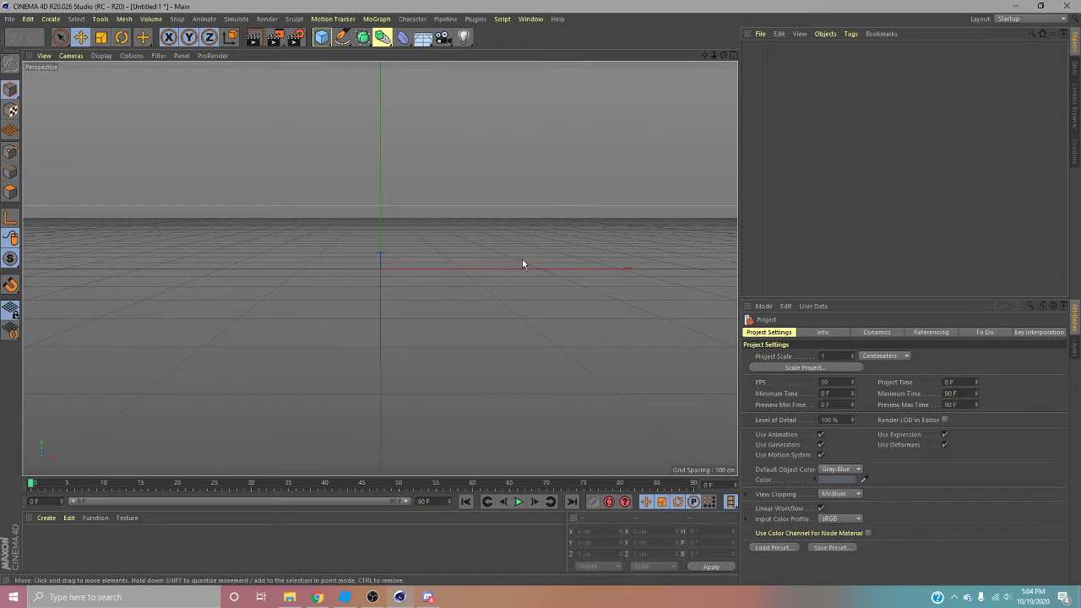
{"action": "left_click", "coordinate": [9, 20]}
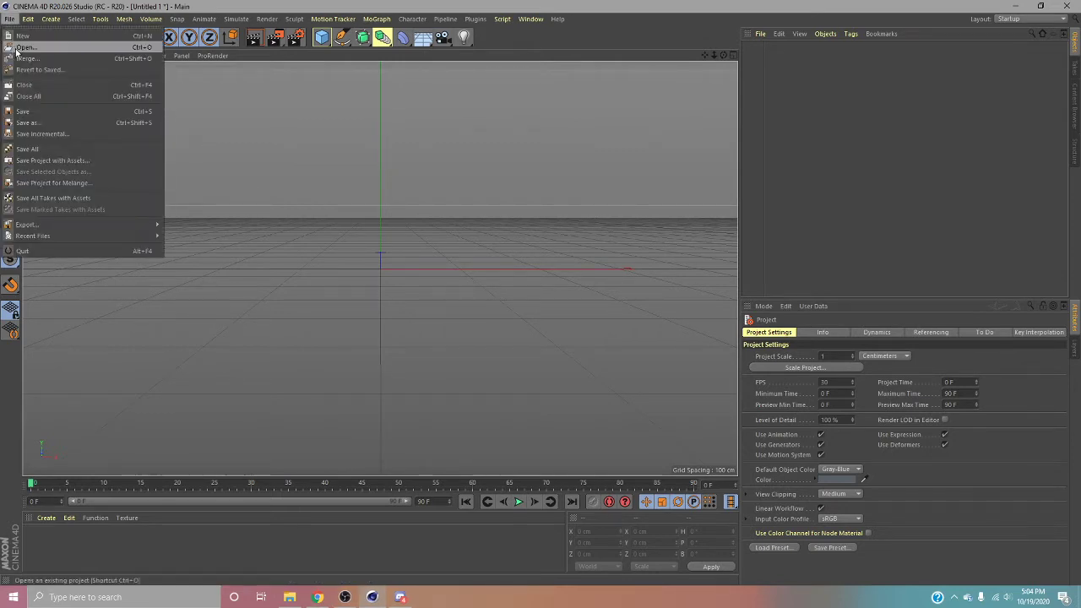
{"action": "left_click", "coordinate": [21, 47]}
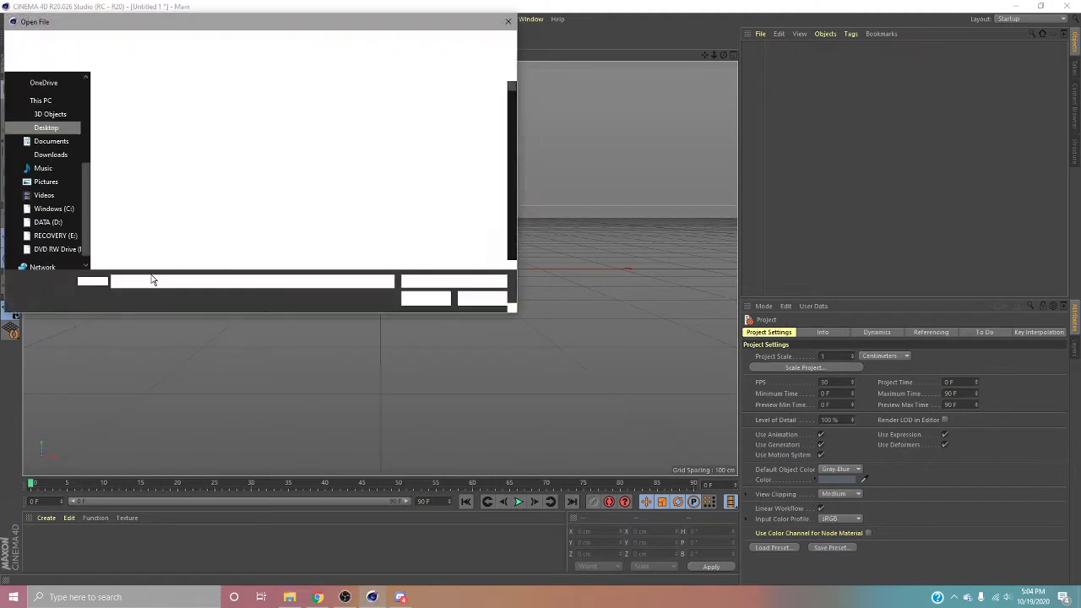
{"action": "type", "text": "un"}
{"action": "left_click", "coordinate": [153, 294]}
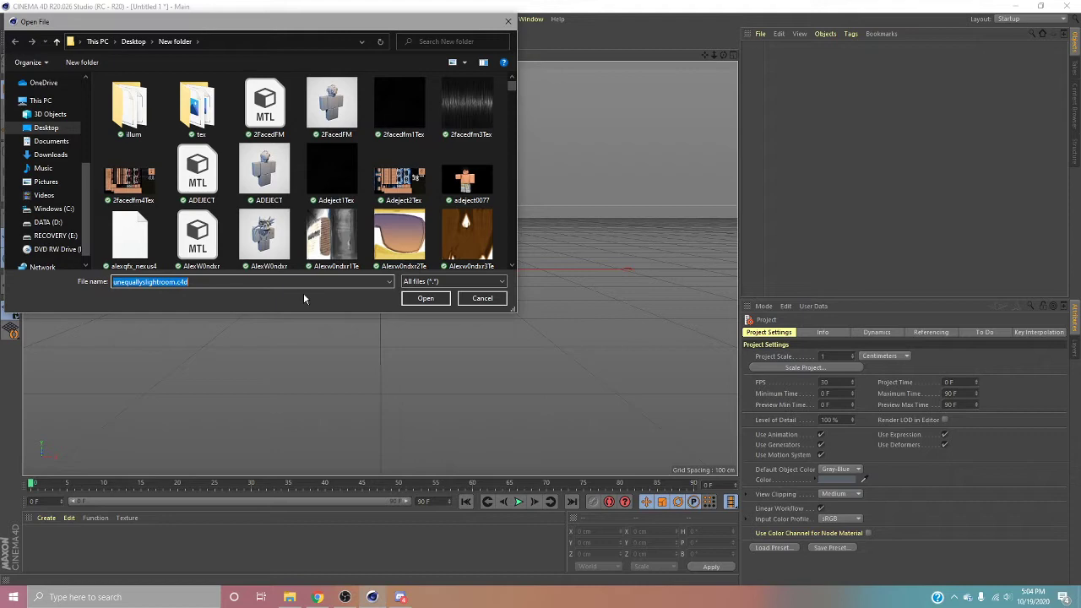
{"action": "left_click", "coordinate": [425, 299]}
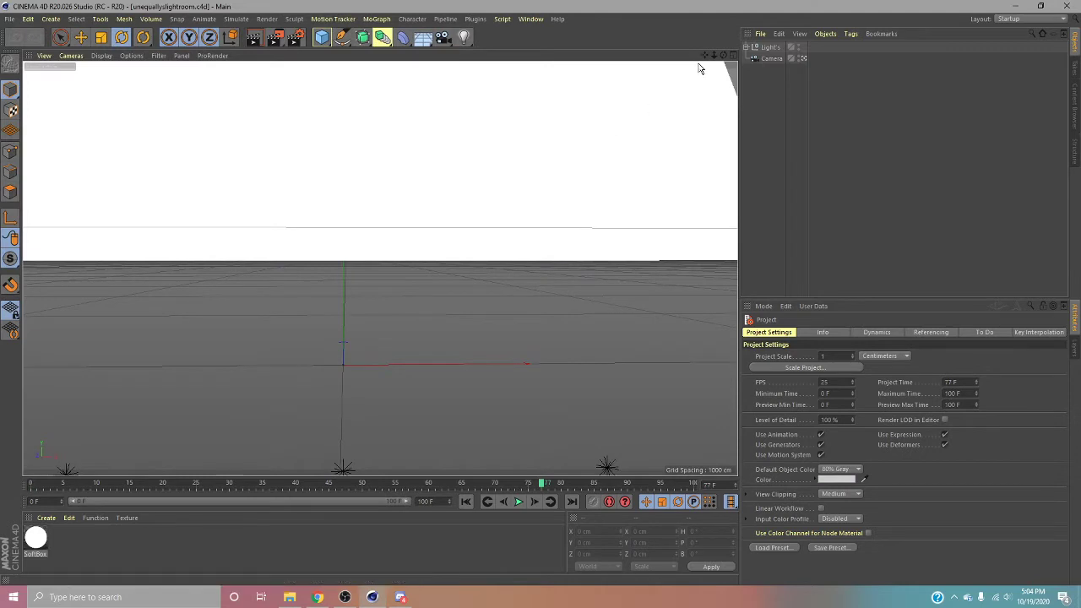
Step: Hide the Light's group in the viewport and deselect it
{"action": "right_click_drag", "start_coordinate": [380, 269], "coordinate": [380, 269], "text": "alt"}
{"action": "middle_click_drag", "start_coordinate": [380, 269], "coordinate": [380, 269], "text": "alt"}
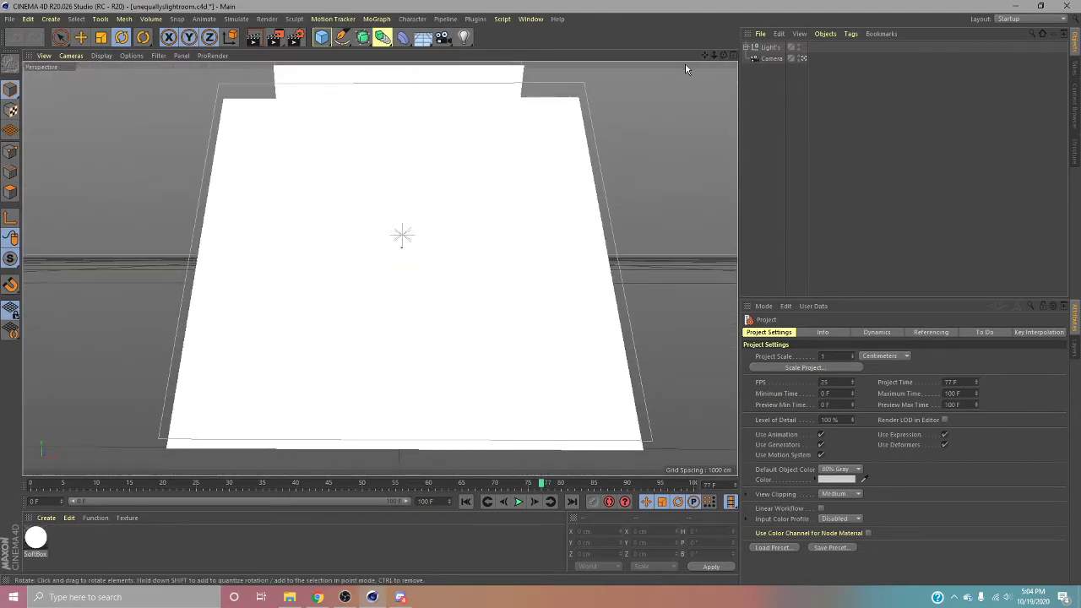
{"action": "left_click", "coordinate": [782, 48]}
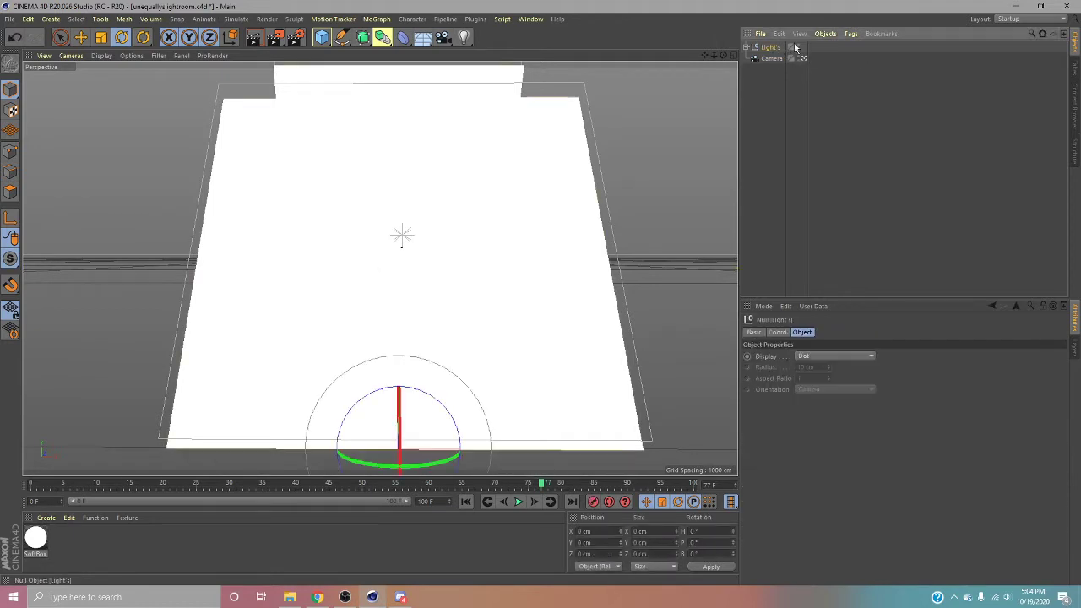
{"action": "double_click", "coordinate": [800, 45]}
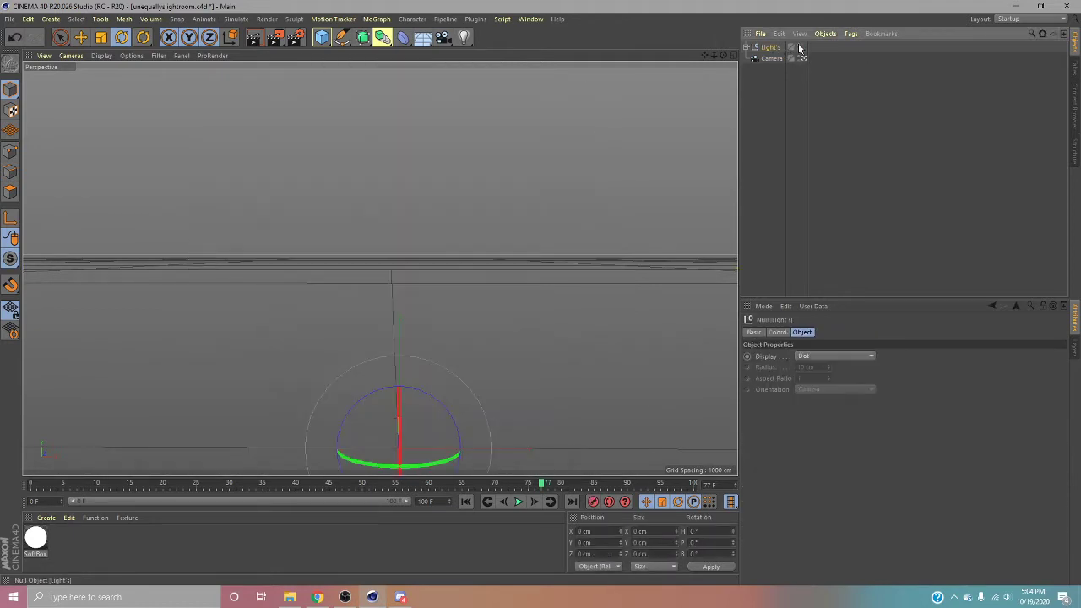
{"action": "left_click", "coordinate": [540, 253]}
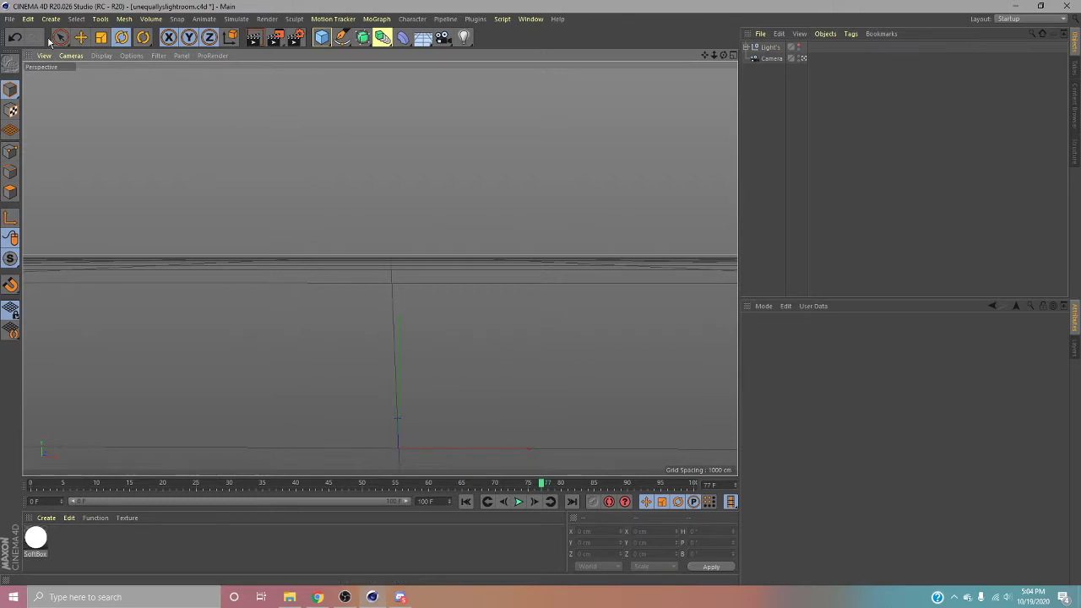
Step: Open nero_rig_v3_fk_1.lib4d, load the Nero Rig v3.0 FK into the scene and close the Content Browser
{"action": "left_click", "coordinate": [9, 18]}
{"action": "left_click", "coordinate": [24, 48]}
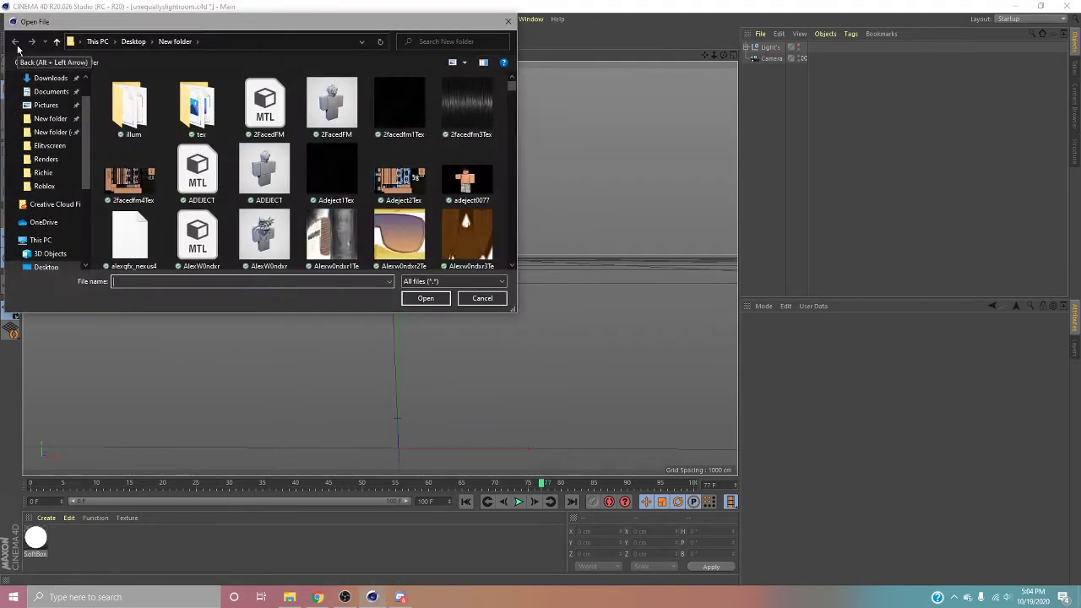
{"action": "type", "text": "nero"}
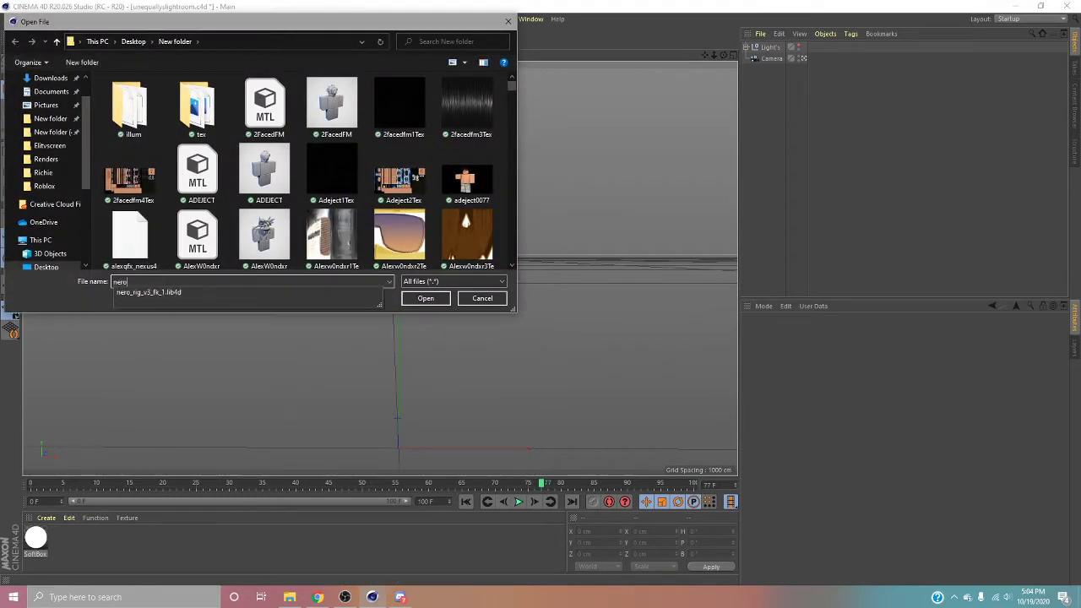
{"action": "left_click", "coordinate": [198, 292]}
{"action": "left_click", "coordinate": [423, 298]}
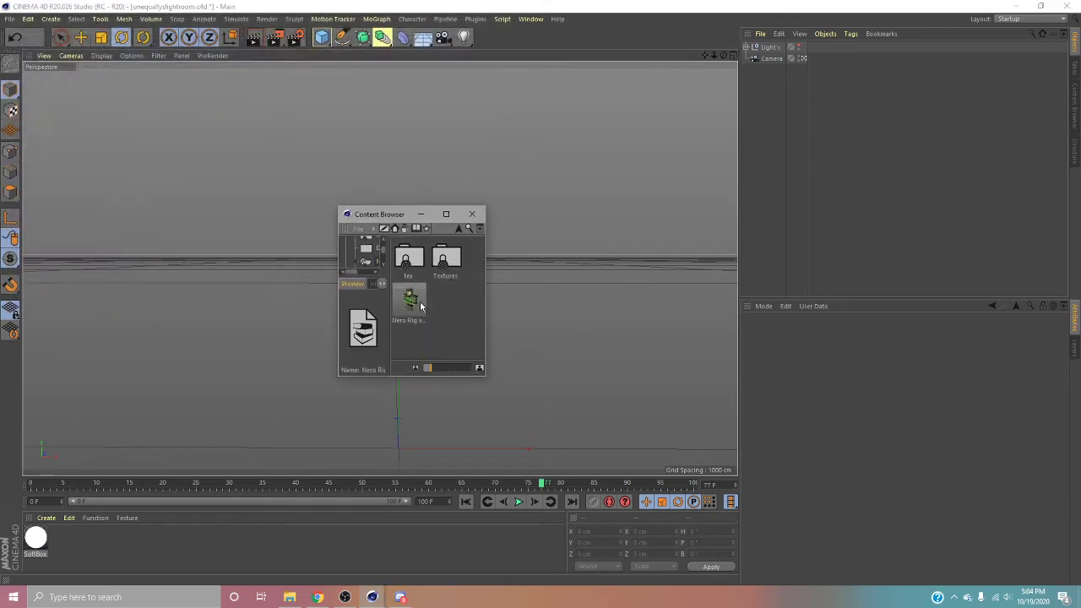
{"action": "left_click", "coordinate": [472, 214]}
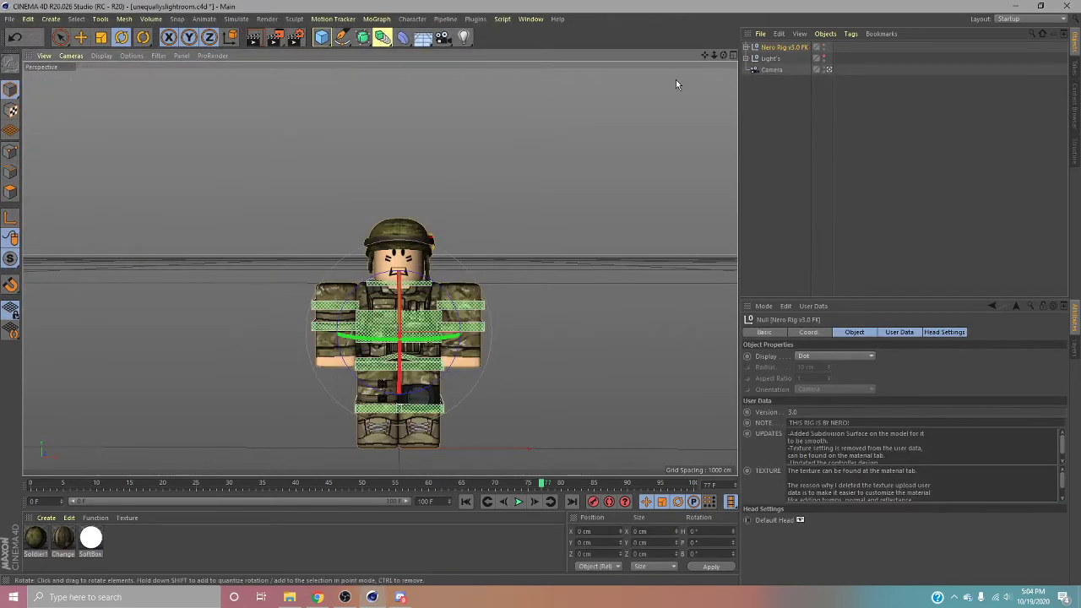
Step: Delete the helmet object from the rig's head and remove its Soldier1 material
{"action": "left_click_drag", "start_coordinate": [705, 55], "coordinate": [724, 76]}
{"action": "left_click", "coordinate": [581, 223]}
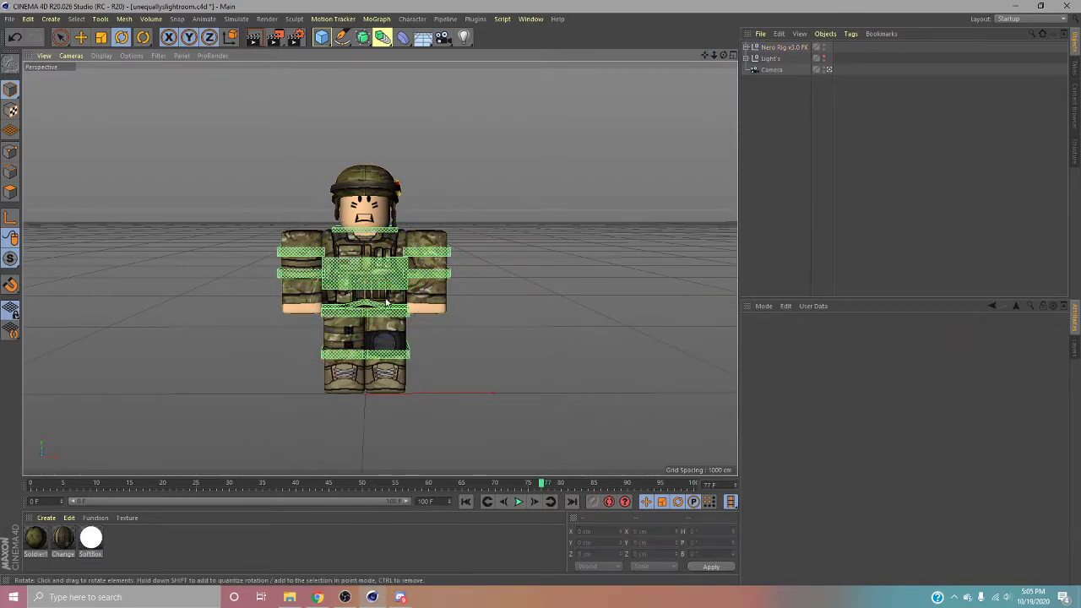
{"action": "left_click", "coordinate": [368, 187]}
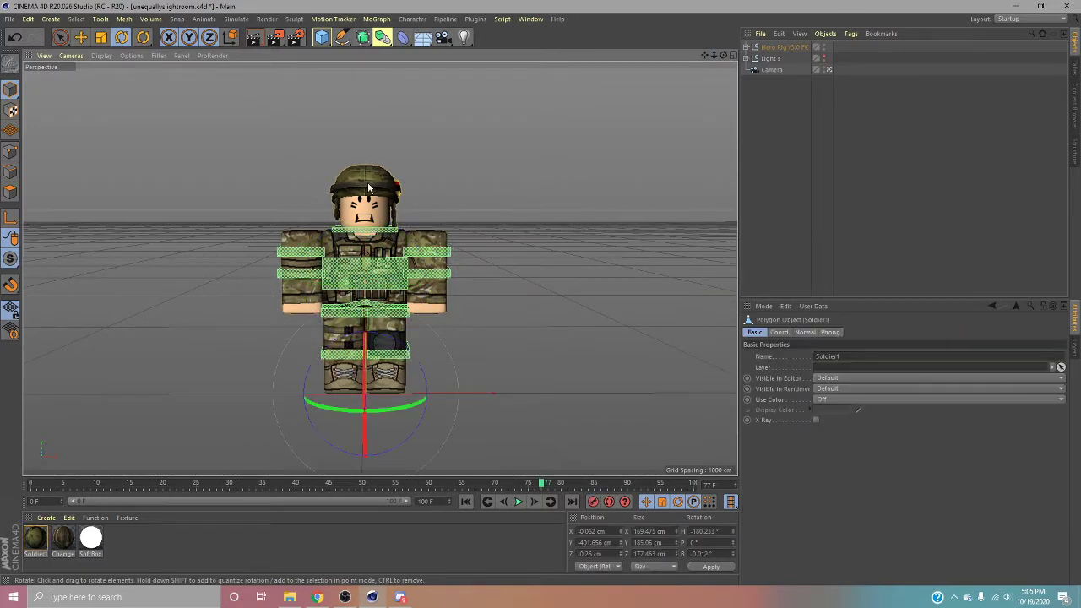
{"action": "key", "text": "Delete"}
{"action": "left_click", "coordinate": [37, 538]}
{"action": "key", "text": "Delete"}
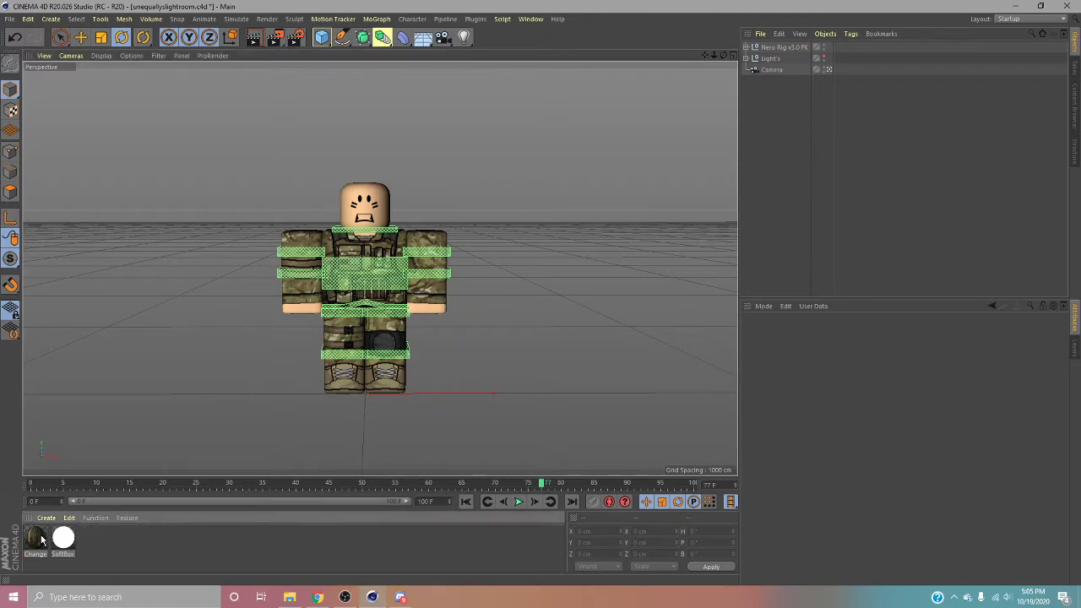
Step: Replace the color texture of the Change Texture Here material with Keithultra4Tex.png from Desktop > New folder
{"action": "double_click", "coordinate": [34, 540]}
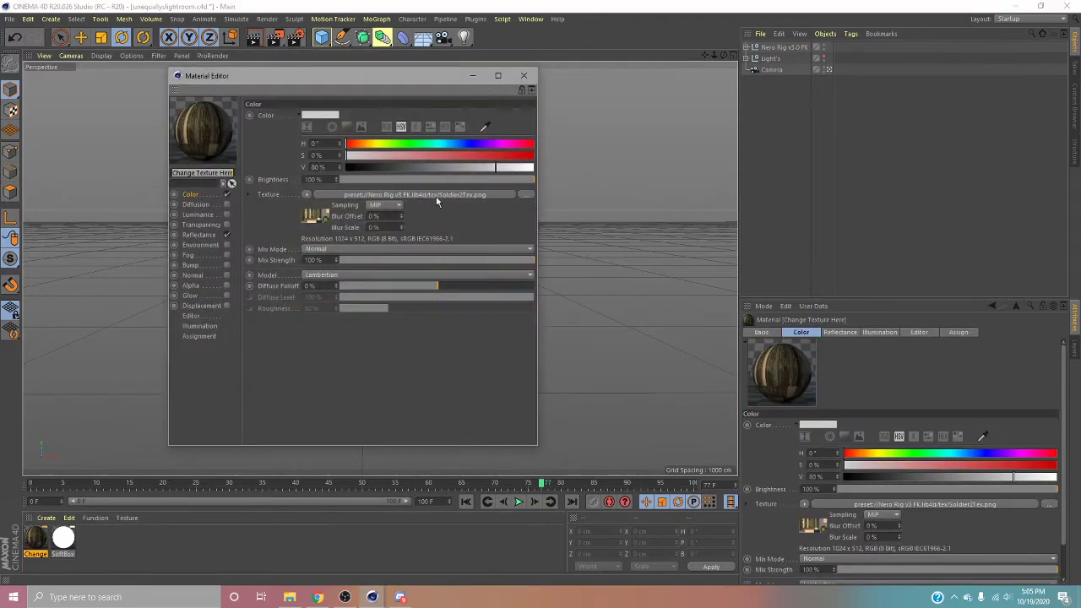
{"action": "left_click", "coordinate": [526, 195]}
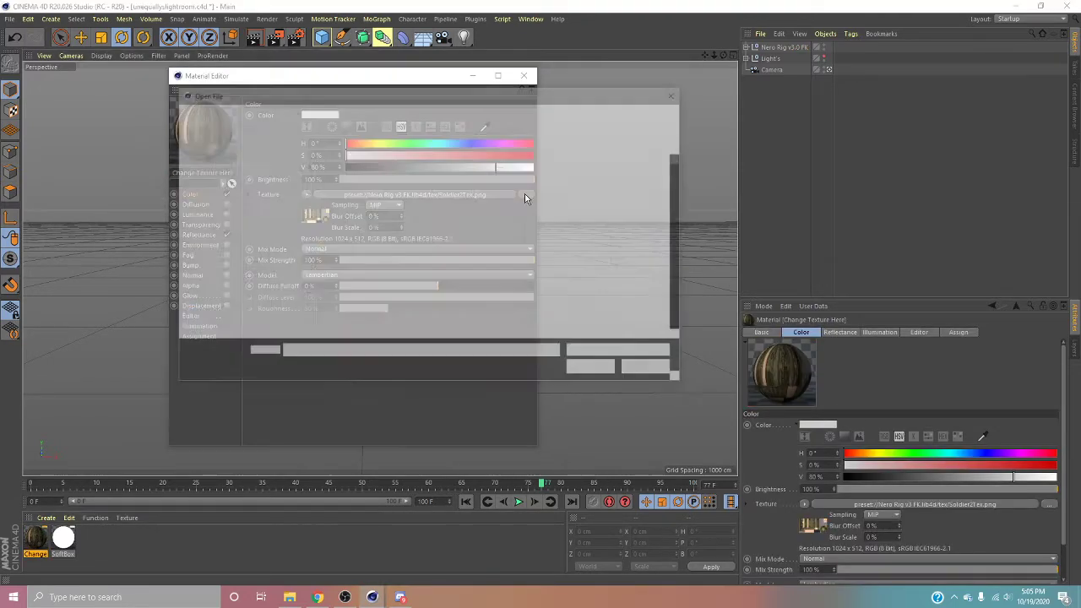
{"action": "type", "text": "keith"}
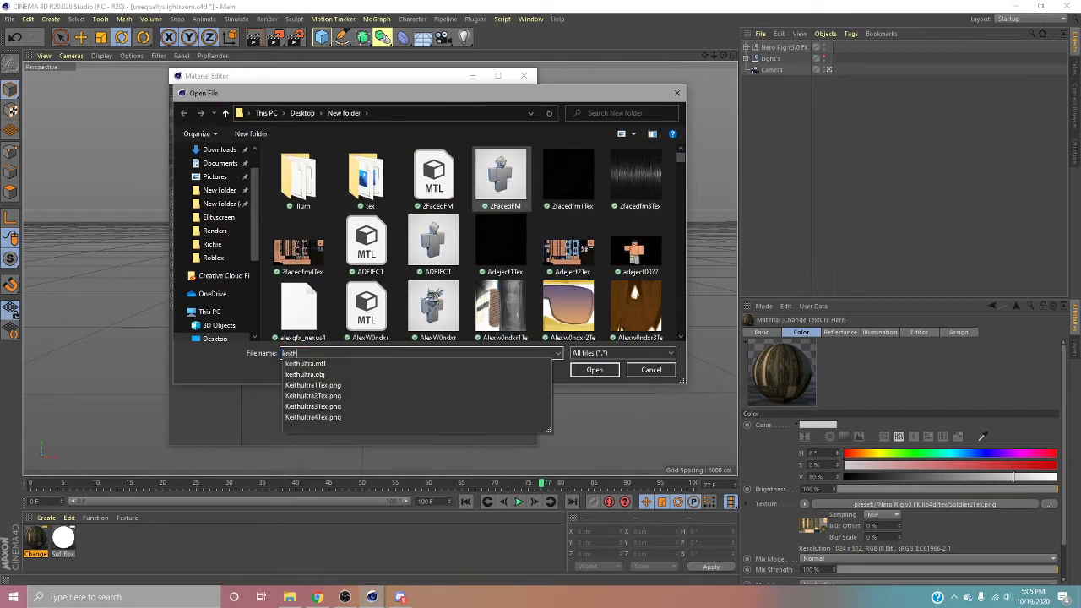
{"action": "type", "text": "ultra"}
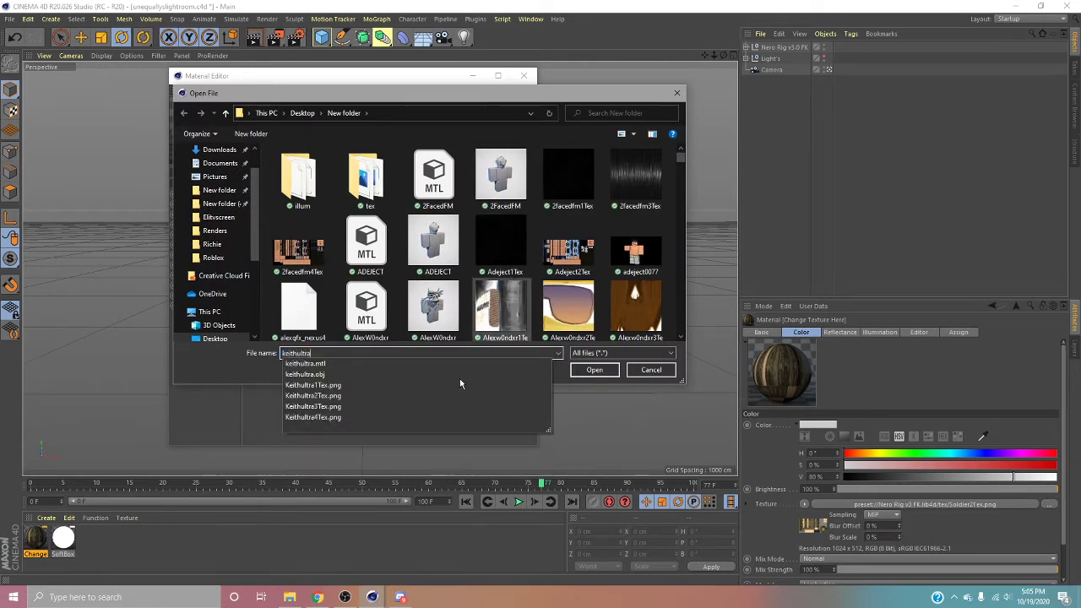
{"action": "left_click", "coordinate": [328, 417]}
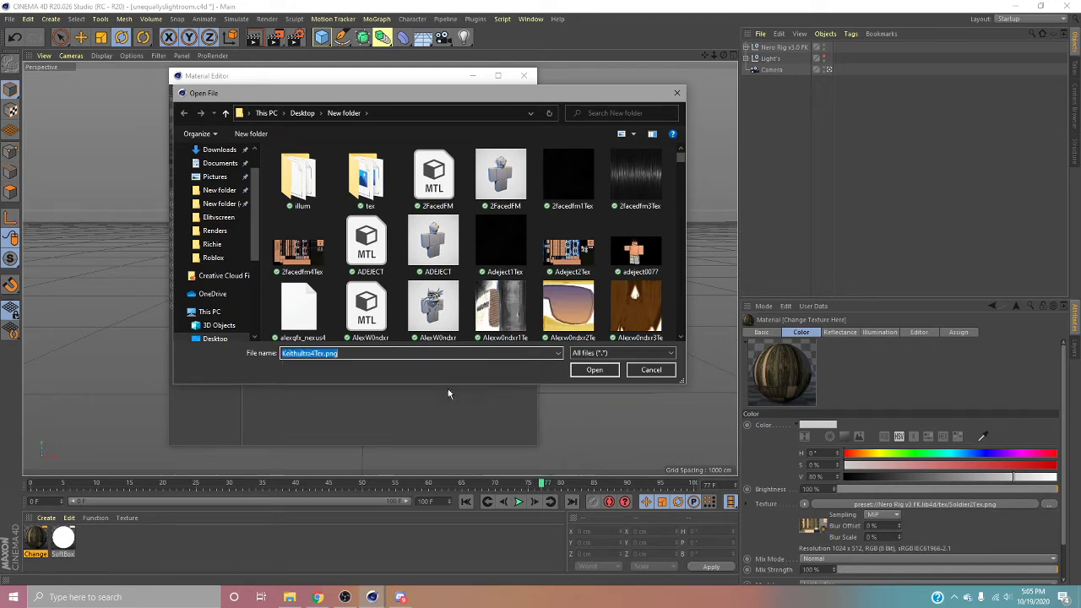
{"action": "left_click", "coordinate": [594, 369]}
{"action": "left_click", "coordinate": [523, 75]}
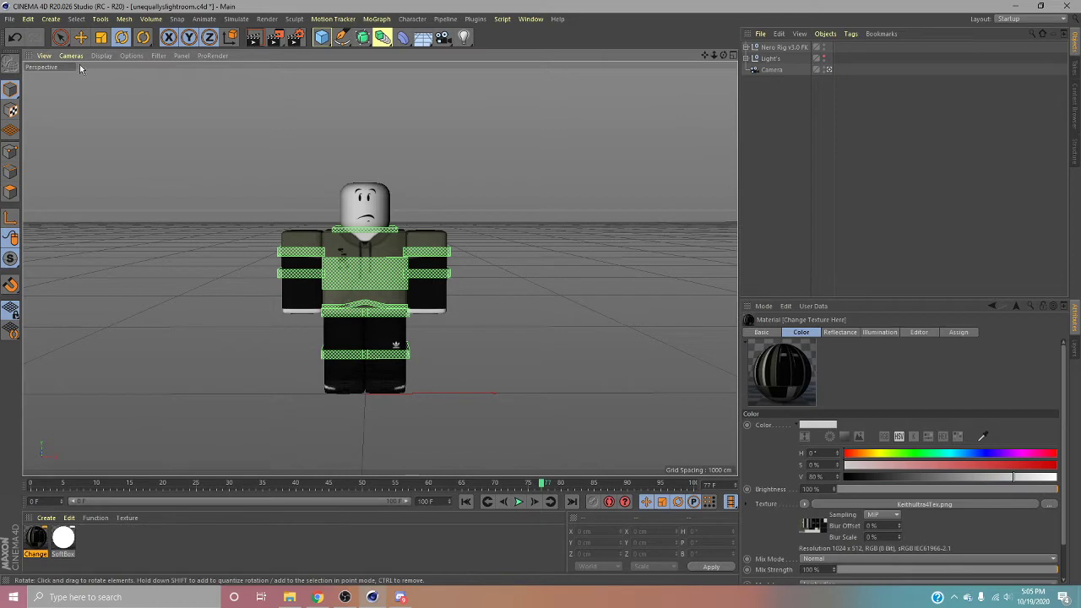
Step: Merge keithultra.obj into the scene with the default OBJ import settings
{"action": "left_click", "coordinate": [9, 19]}
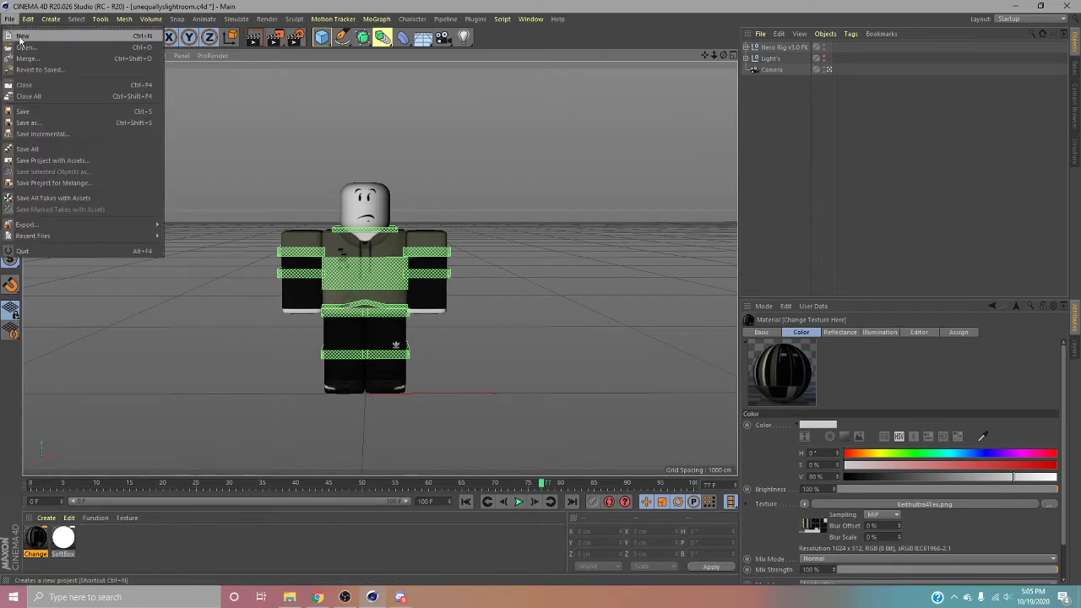
{"action": "left_click", "coordinate": [404, 184]}
{"action": "left_click", "coordinate": [9, 18]}
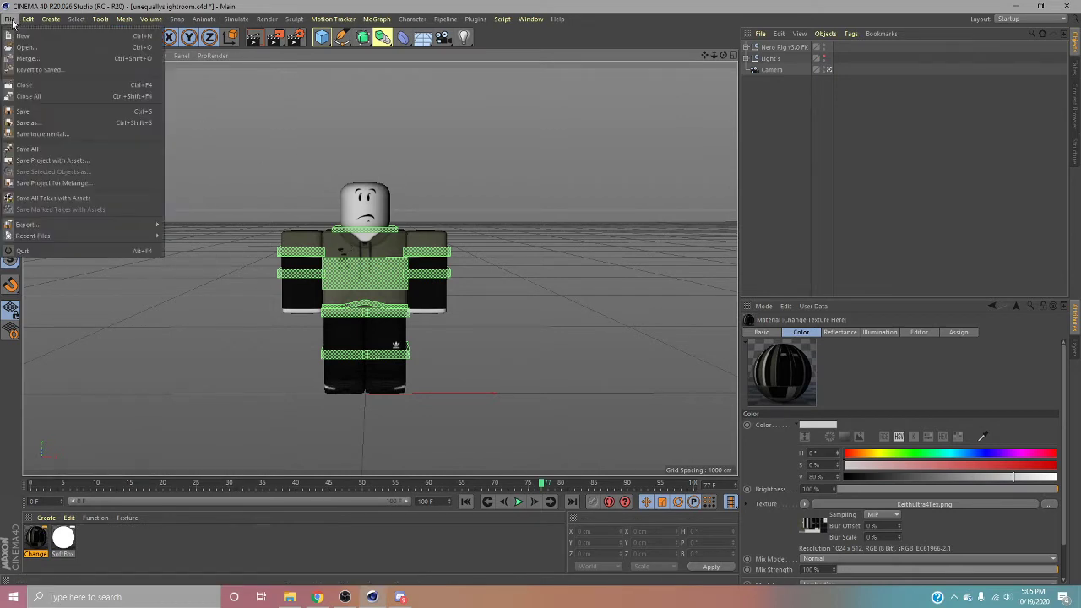
{"action": "left_click", "coordinate": [28, 59]}
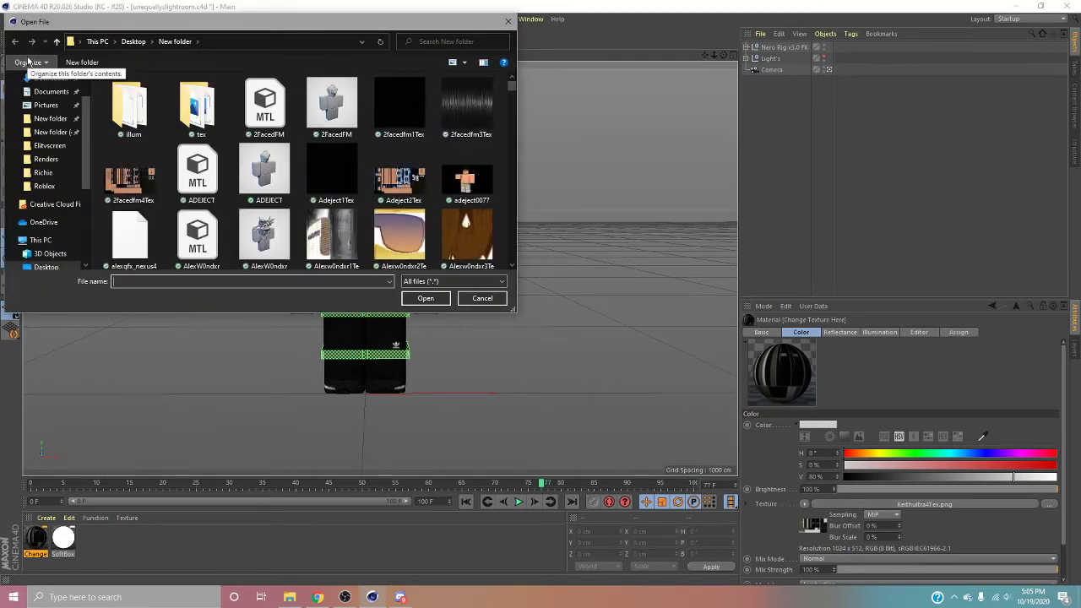
{"action": "type", "text": "keith"}
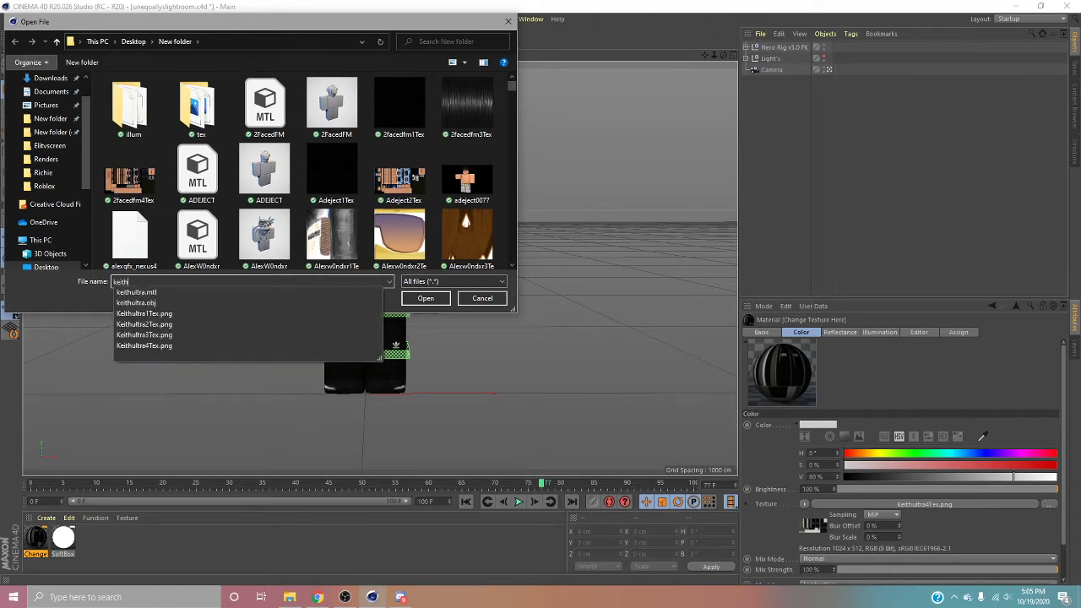
{"action": "left_click", "coordinate": [306, 304]}
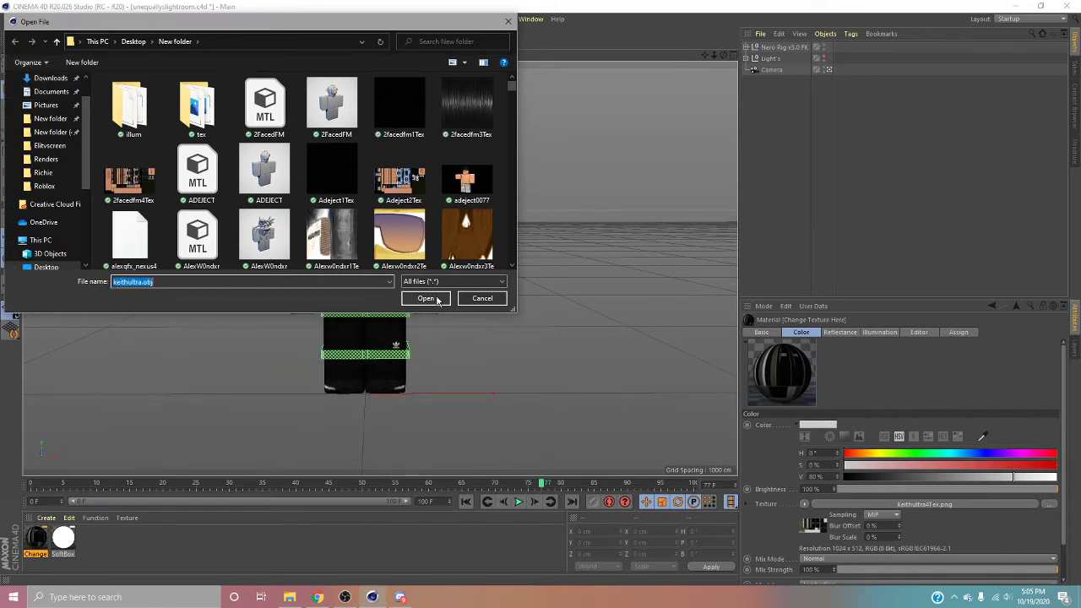
{"action": "left_click", "coordinate": [426, 298]}
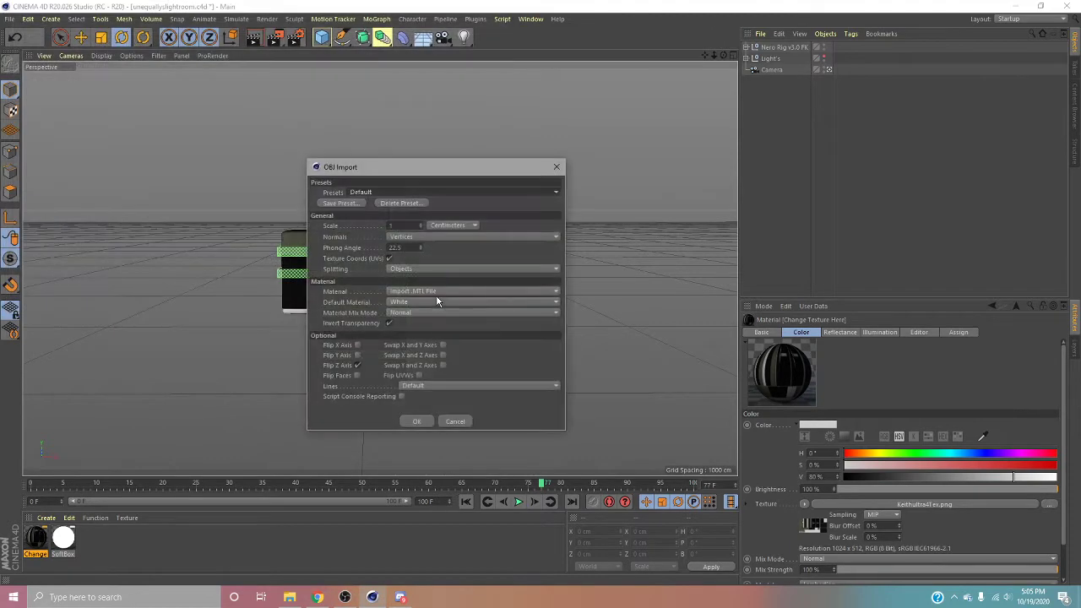
{"action": "left_click", "coordinate": [416, 421]}
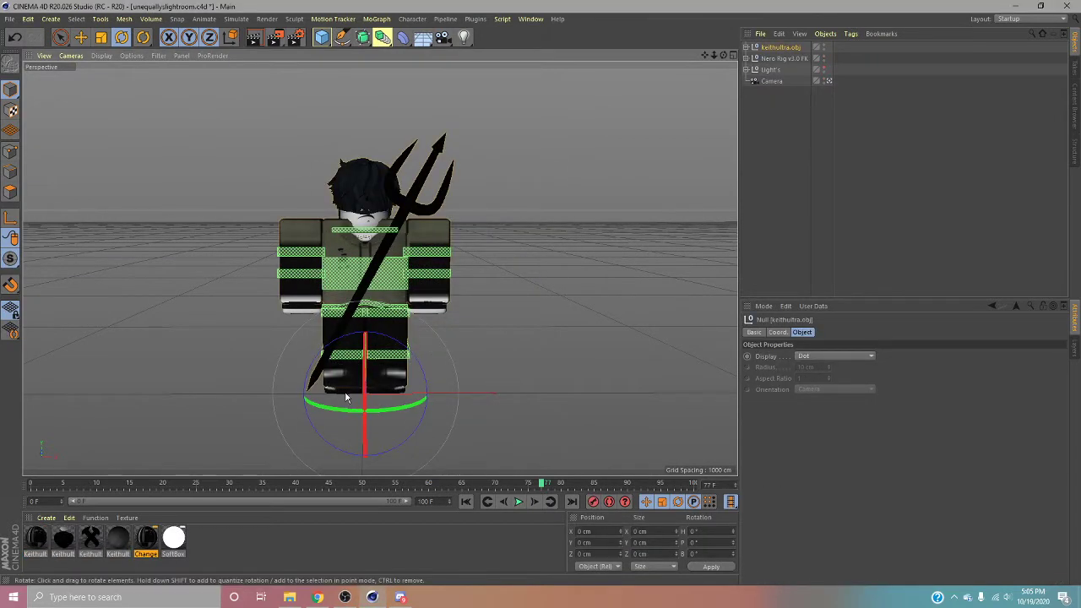
Step: Rotate the imported character about 180° around its vertical axis and move it down slightly to line up with the rig
{"action": "left_click_drag", "start_coordinate": [359, 411], "coordinate": [521, 326]}
{"action": "key", "text": "e"}
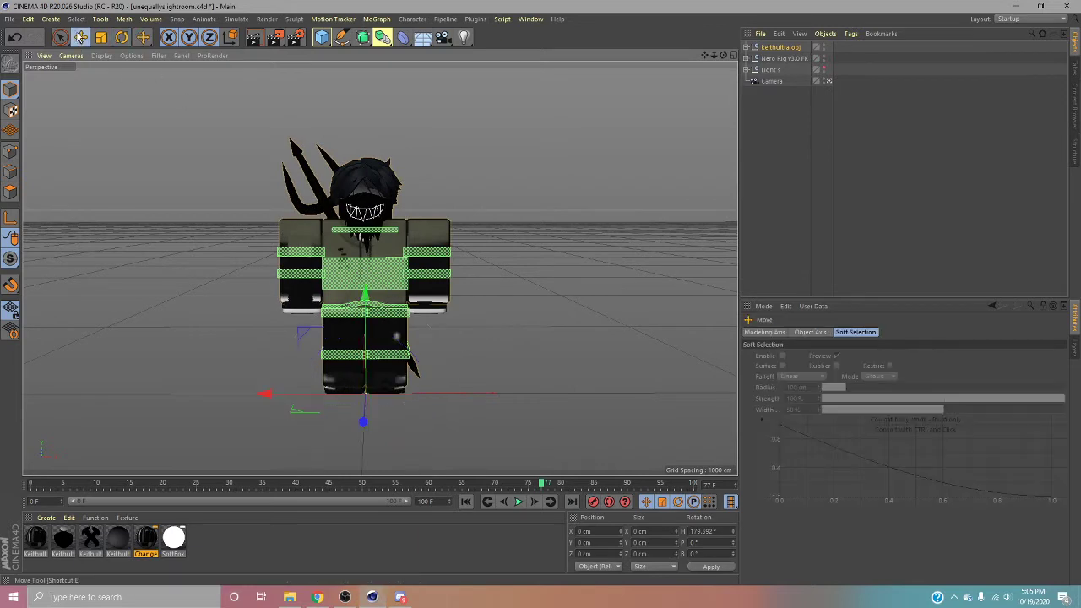
{"action": "left_click_drag", "start_coordinate": [365, 304], "coordinate": [366, 313]}
Step: Delete the imported character's duplicate torso, arm and leg meshes so only the rig's body parts remain
{"action": "left_click", "coordinate": [416, 302]}
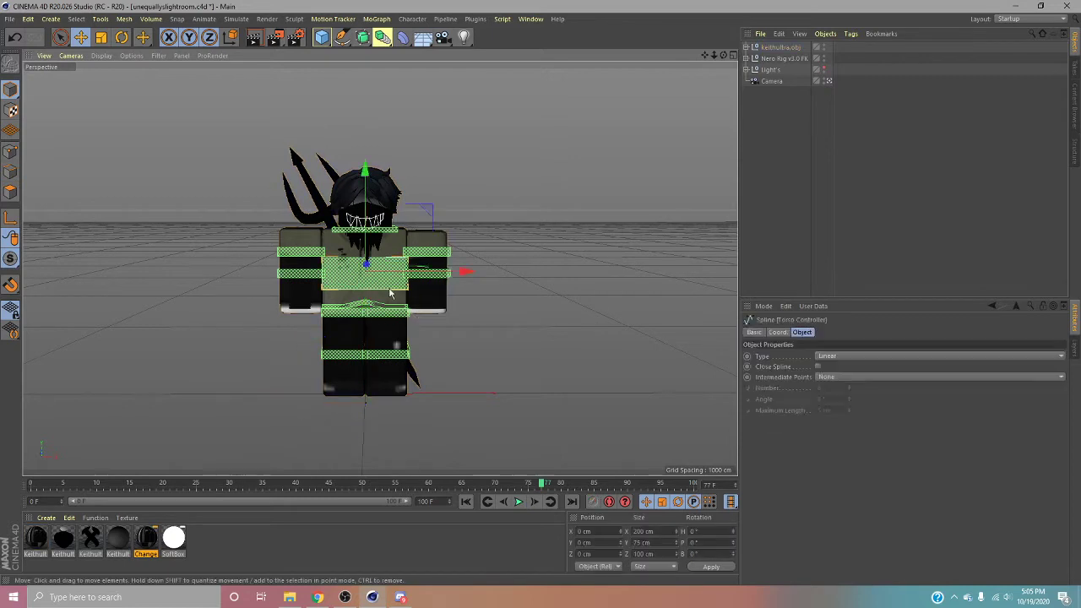
{"action": "left_click", "coordinate": [393, 304]}
{"action": "key", "text": "Delete"}
{"action": "left_click", "coordinate": [302, 288]}
{"action": "key", "text": "Delete"}
{"action": "left_click", "coordinate": [344, 325]}
{"action": "key", "text": "Delete"}
{"action": "left_click", "coordinate": [388, 326]}
{"action": "key", "text": "Delete"}
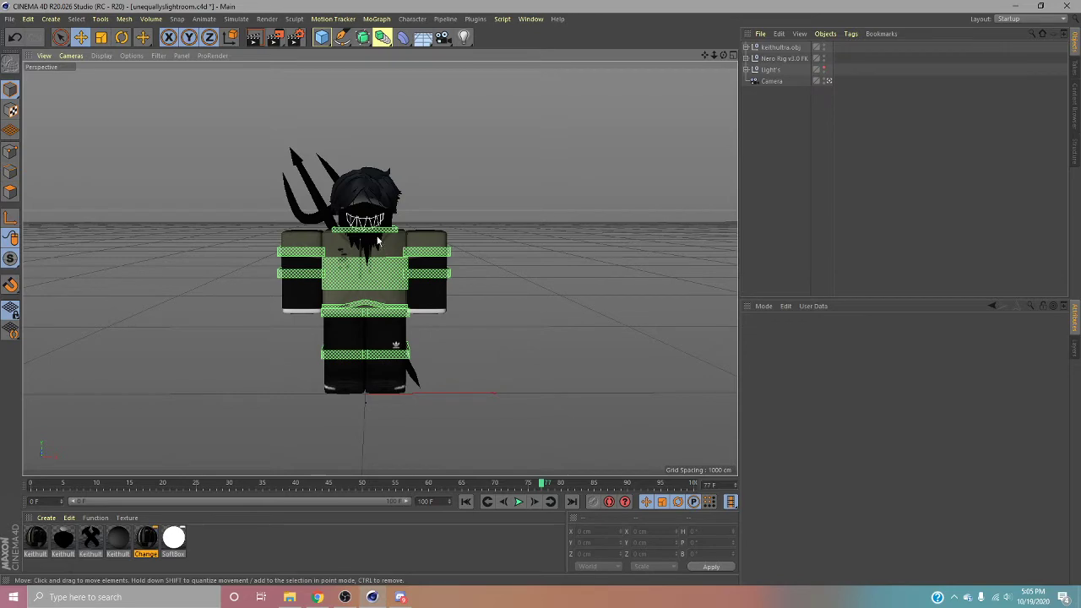
Step: Move the outer imported head piece aside, delete the duplicate head inside it, move the piece back onto the head and deselect it
{"action": "scroll", "coordinate": [365, 205], "scroll_direction": "up", "scroll_amount": 5}
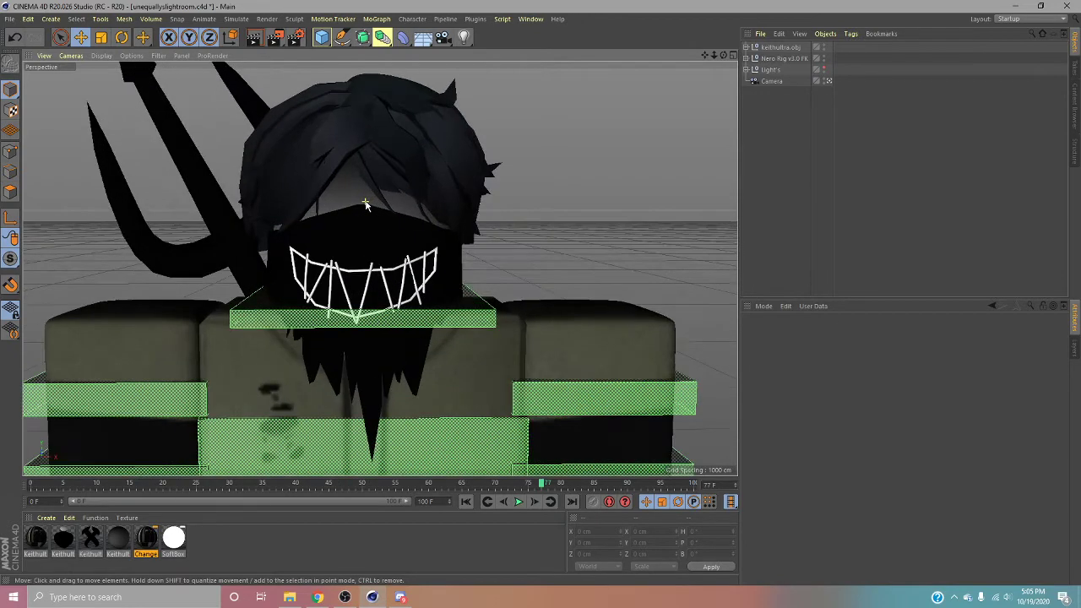
{"action": "scroll", "coordinate": [366, 204], "scroll_direction": "up", "scroll_amount": 6}
{"action": "scroll", "coordinate": [366, 204], "scroll_direction": "down", "scroll_amount": 8}
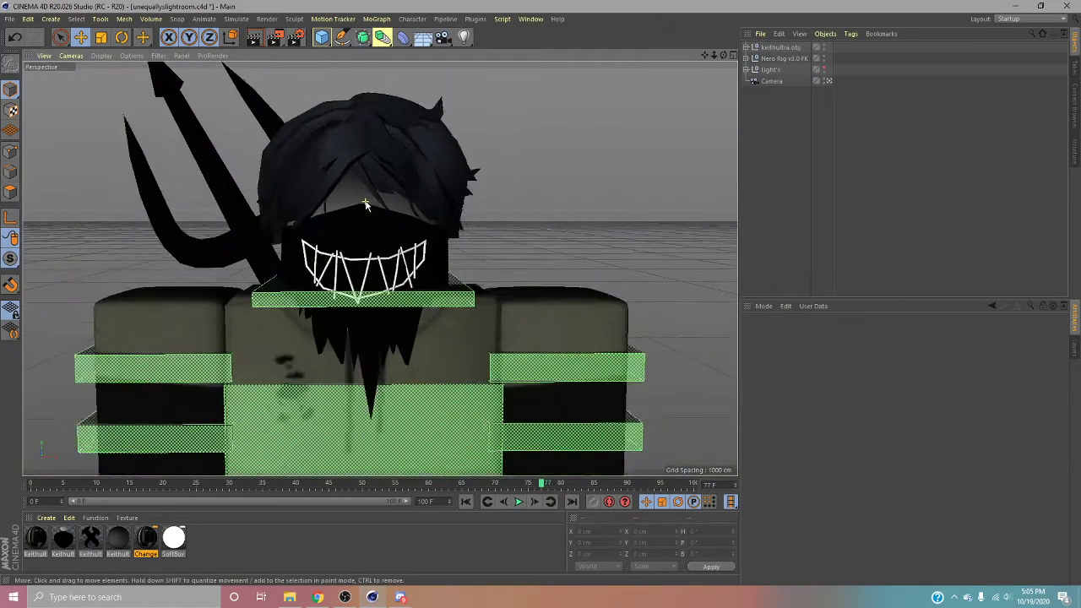
{"action": "scroll", "coordinate": [366, 205], "scroll_direction": "down", "scroll_amount": 5}
{"action": "left_click", "coordinate": [363, 197]}
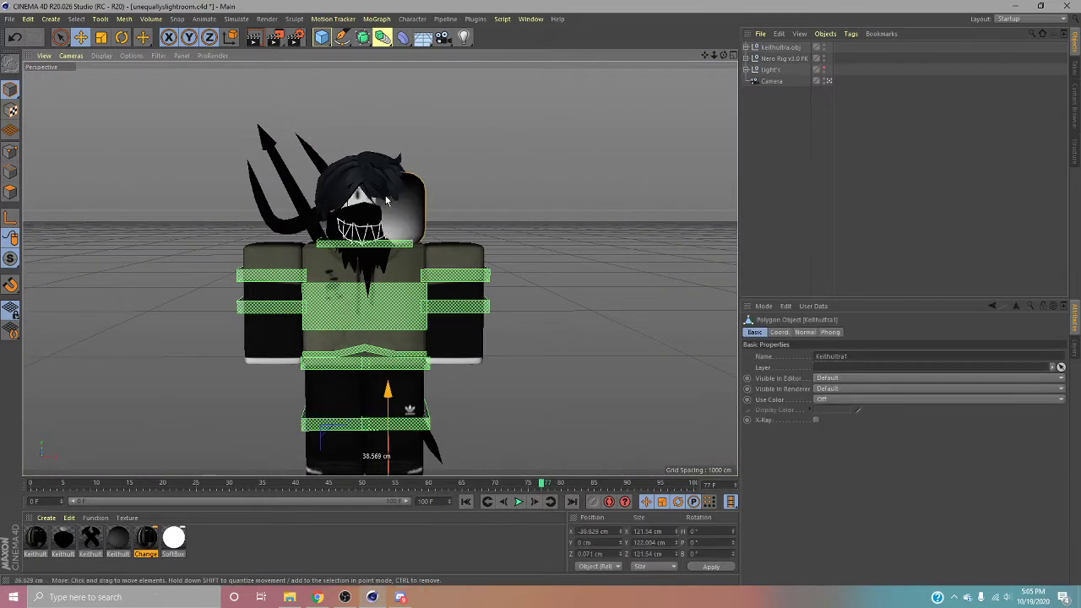
{"action": "left_click_drag", "start_coordinate": [388, 200], "coordinate": [473, 193]}
{"action": "left_click", "coordinate": [469, 192]}
{"action": "left_click", "coordinate": [363, 198]}
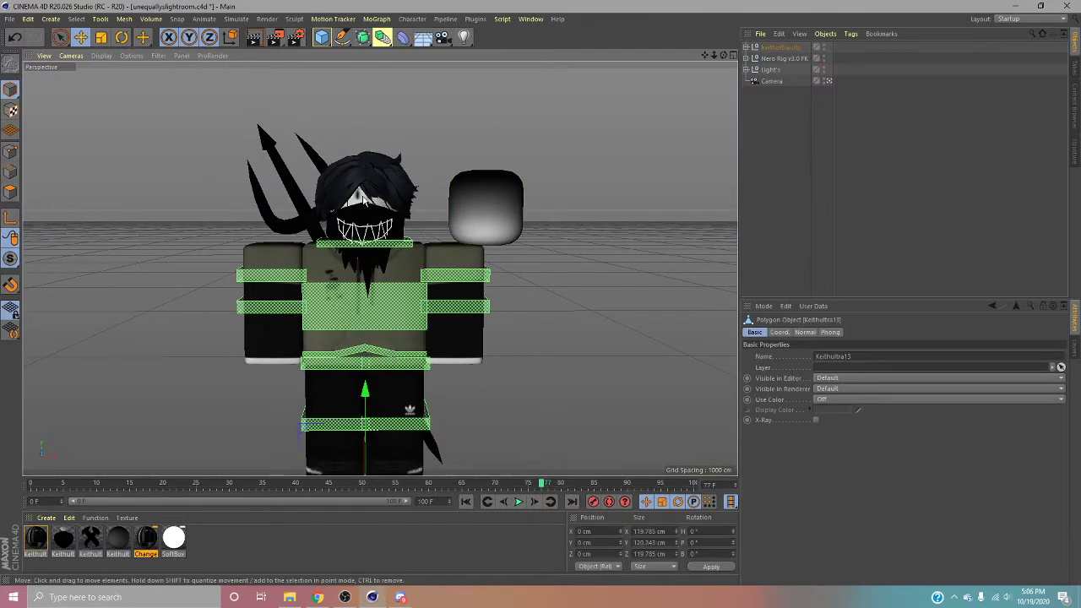
{"action": "key", "text": "Delete"}
{"action": "left_click_drag", "start_coordinate": [463, 207], "coordinate": [367, 211]}
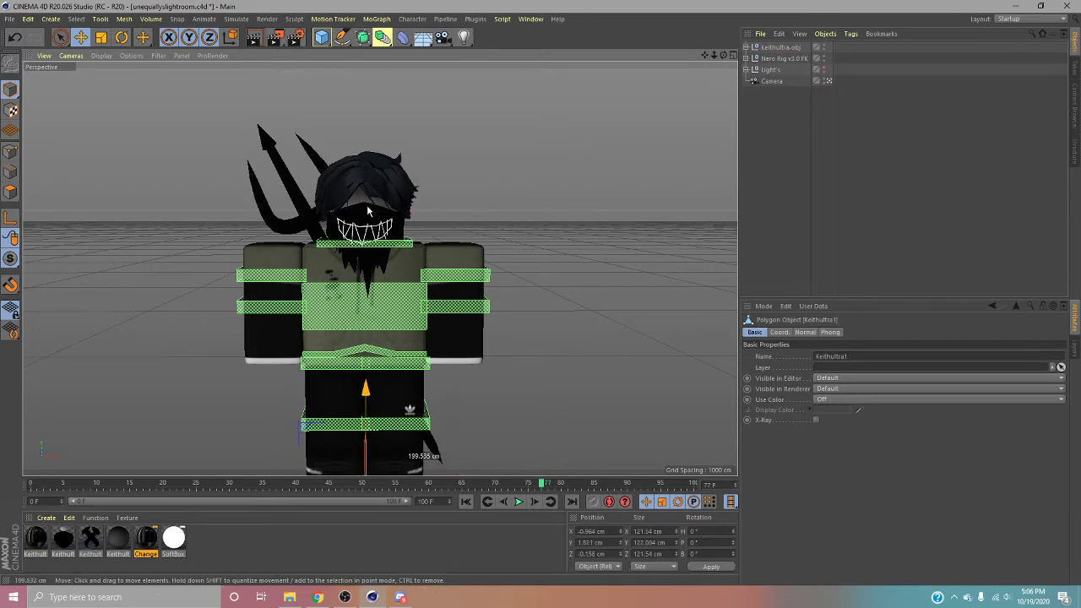
{"action": "key", "text": "ctrl+shift+a"}
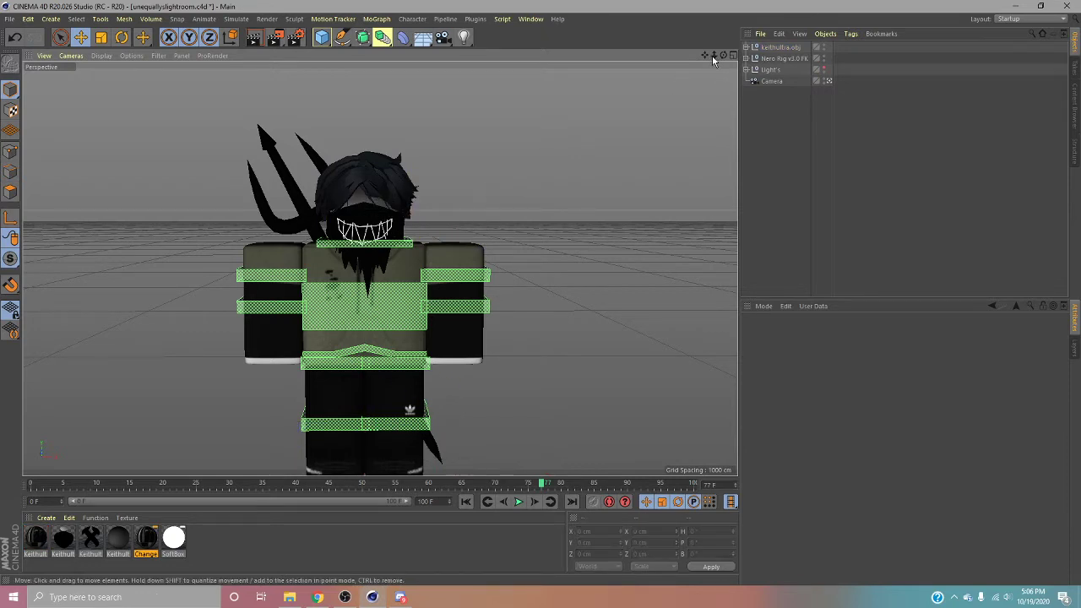
Step: Expand the Nero Rig's Attachments group and the keithultra.obj group in the object hierarchy
{"action": "left_click_drag", "start_coordinate": [722, 54], "coordinate": [695, 55]}
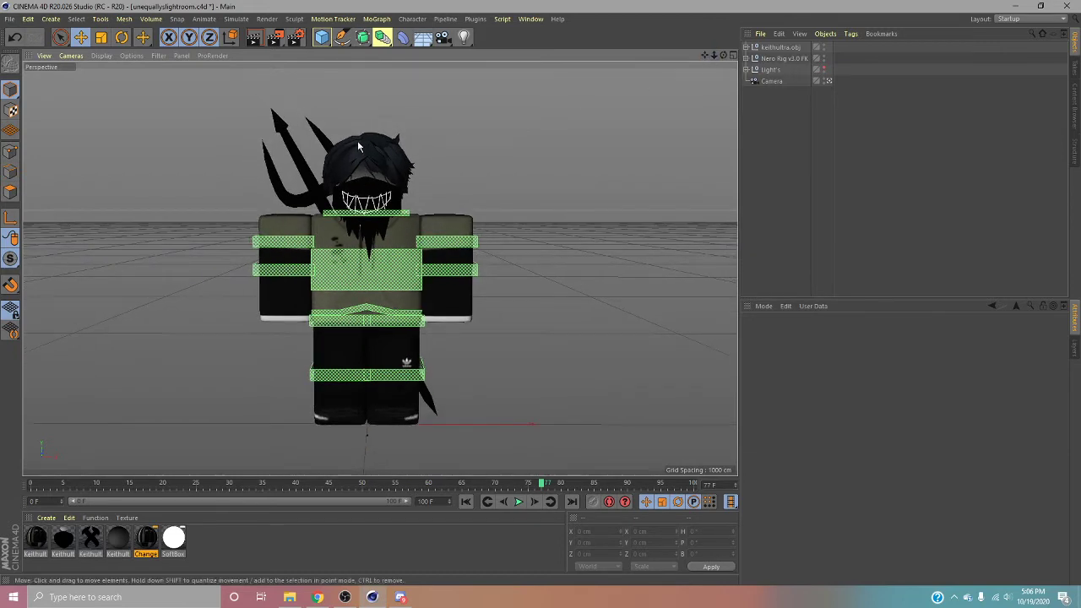
{"action": "left_click", "coordinate": [746, 58]}
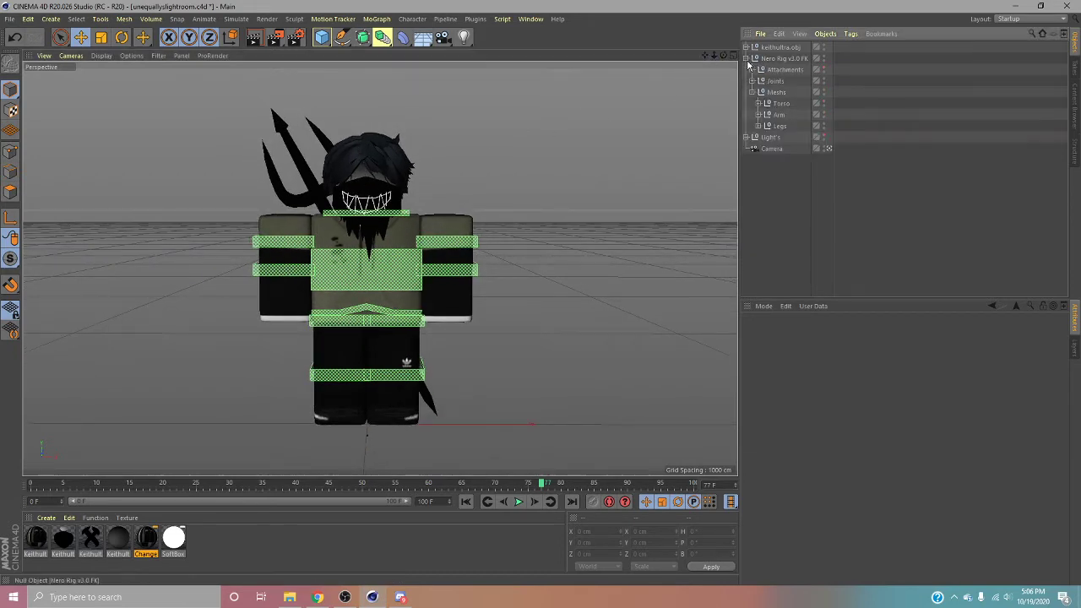
{"action": "left_click", "coordinate": [750, 70]}
{"action": "left_click", "coordinate": [794, 115]}
{"action": "left_click", "coordinate": [712, 104]}
{"action": "left_click", "coordinate": [747, 48]}
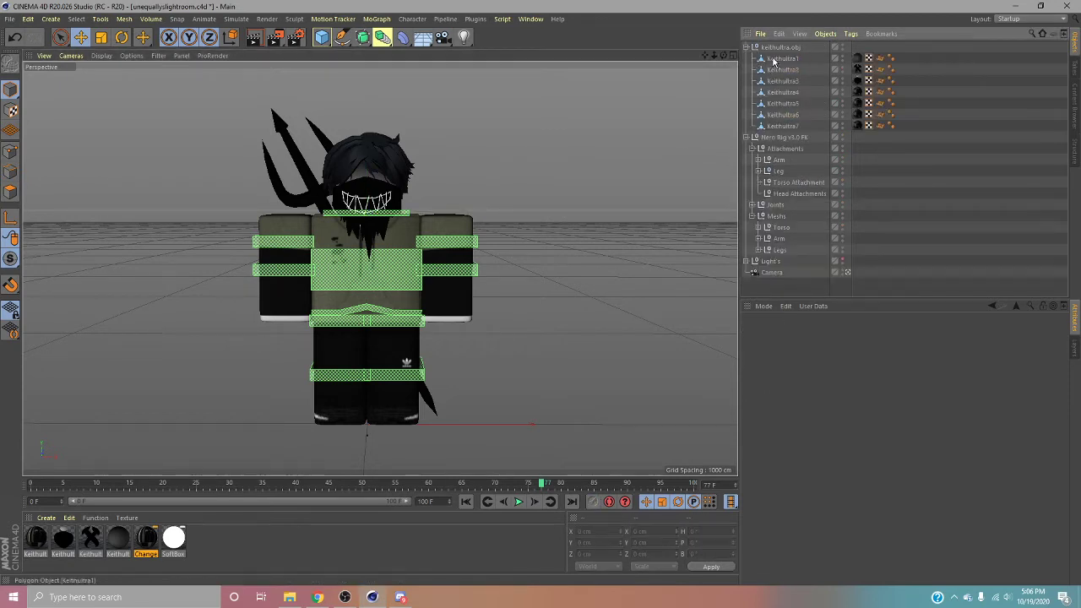
Step: Move Keithultra1 and Keithultra3 through Keithultra7 into the rig's Head Attachments null
{"action": "left_click", "coordinate": [774, 59]}
{"action": "left_click", "coordinate": [681, 100]}
{"action": "left_click", "coordinate": [773, 59]}
{"action": "left_click", "coordinate": [780, 81], "text": "ctrl"}
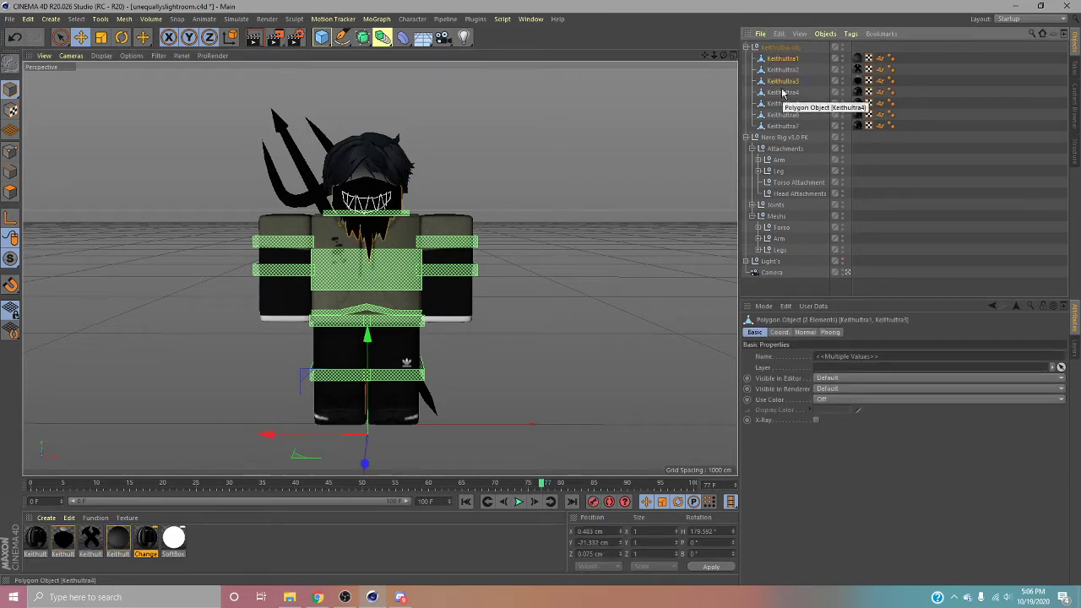
{"action": "left_click", "coordinate": [779, 59]}
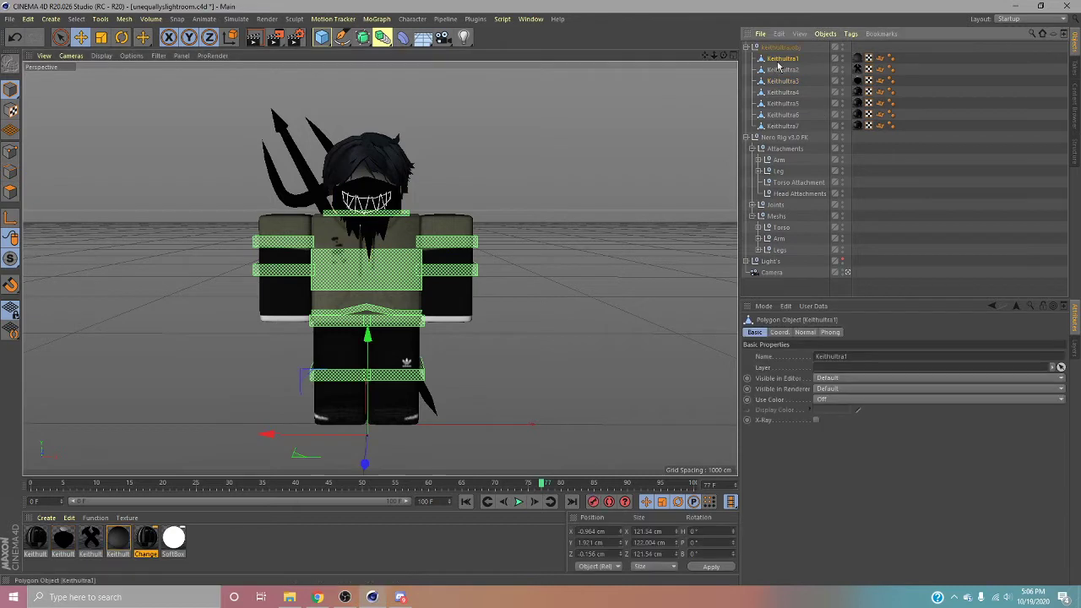
{"action": "left_click", "coordinate": [782, 81], "text": "ctrl"}
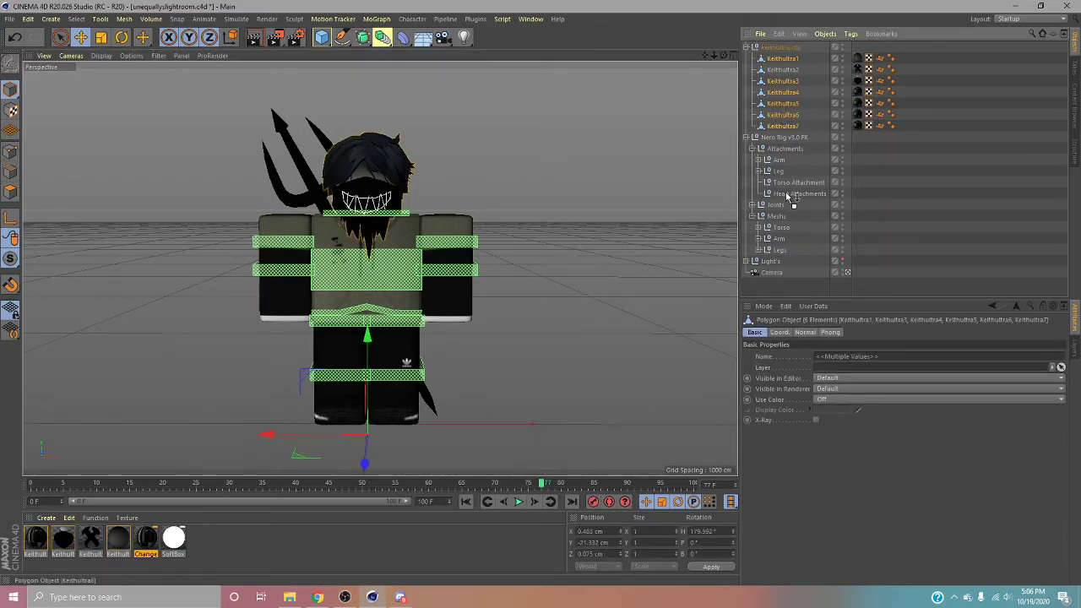
{"action": "left_click_drag", "start_coordinate": [786, 194], "coordinate": [787, 196]}
{"action": "left_click", "coordinate": [684, 214]}
Step: Rotate the neck controller as a test of the head attachments and undo the rotation
{"action": "left_click", "coordinate": [330, 215]}
{"action": "left_click", "coordinate": [121, 36]}
{"action": "left_click_drag", "start_coordinate": [382, 160], "coordinate": [396, 156]}
{"action": "key", "text": "ctrl+z"}
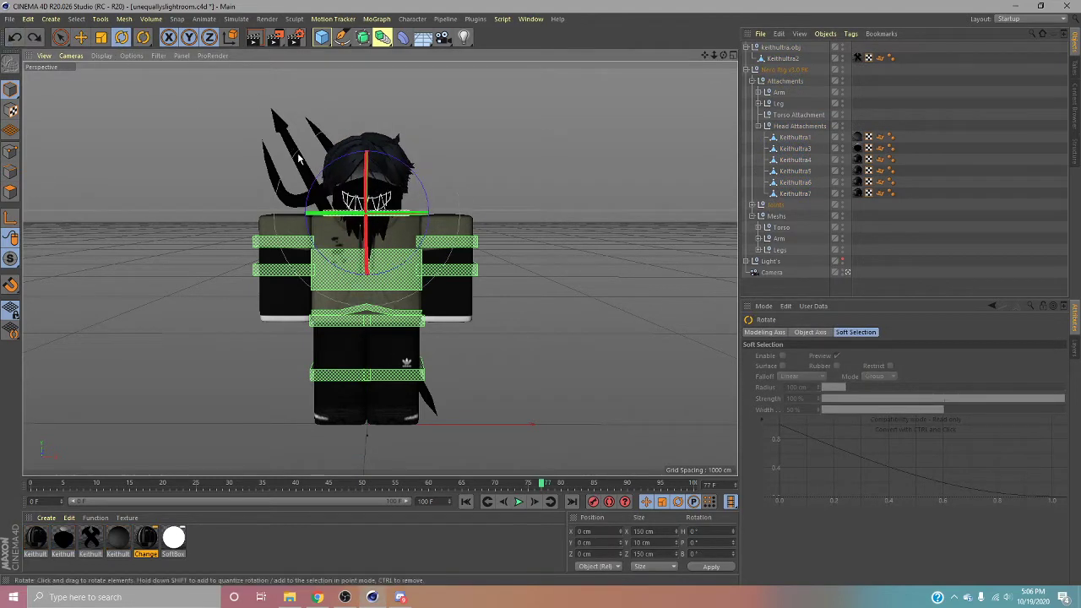
{"action": "left_click", "coordinate": [574, 146]}
Step: Move the trident object Keithultra2 into the rig's Torso Attachment null and deselect it
{"action": "left_click", "coordinate": [295, 159]}
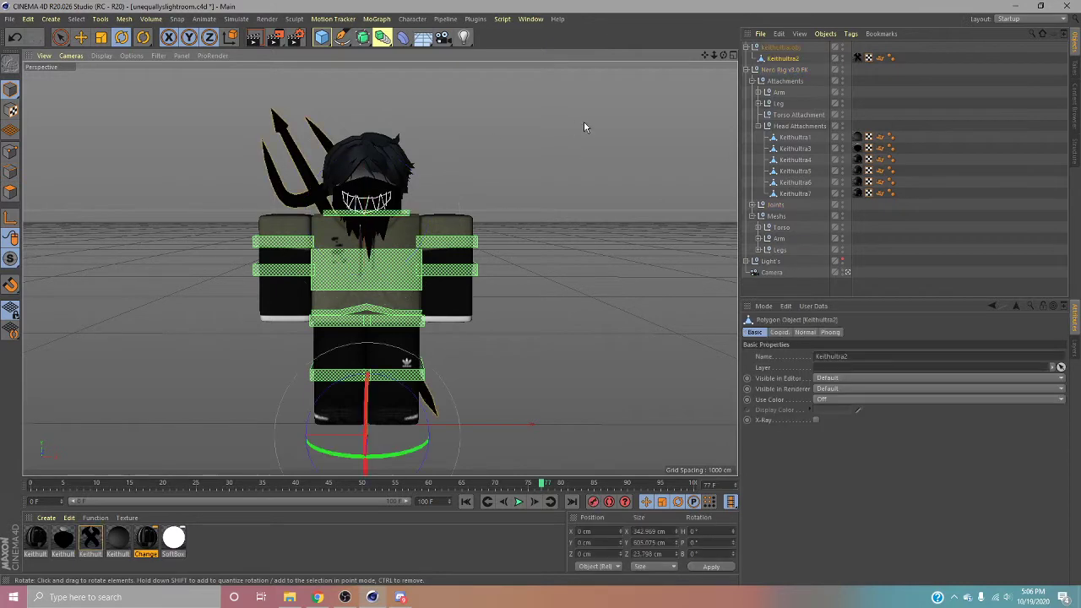
{"action": "left_click", "coordinate": [583, 122]}
{"action": "left_click_drag", "start_coordinate": [774, 59], "coordinate": [788, 115]}
{"action": "left_click", "coordinate": [561, 199]}
Step: Rotate the rig's Bottom controller slightly and tilt the character's head with the Head controller
{"action": "left_click", "coordinate": [363, 310]}
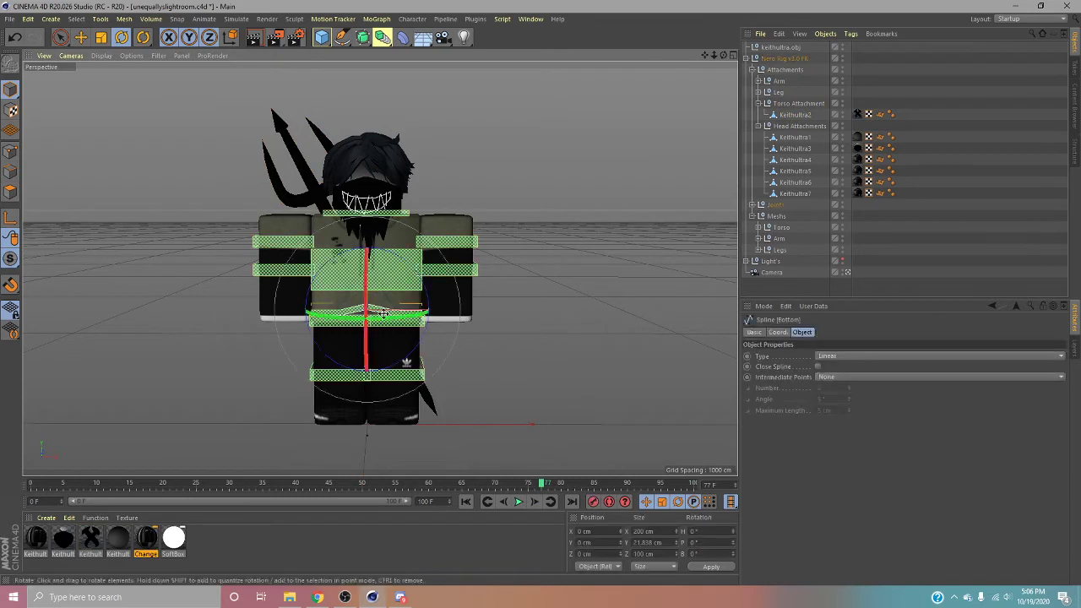
{"action": "left_click", "coordinate": [461, 243]}
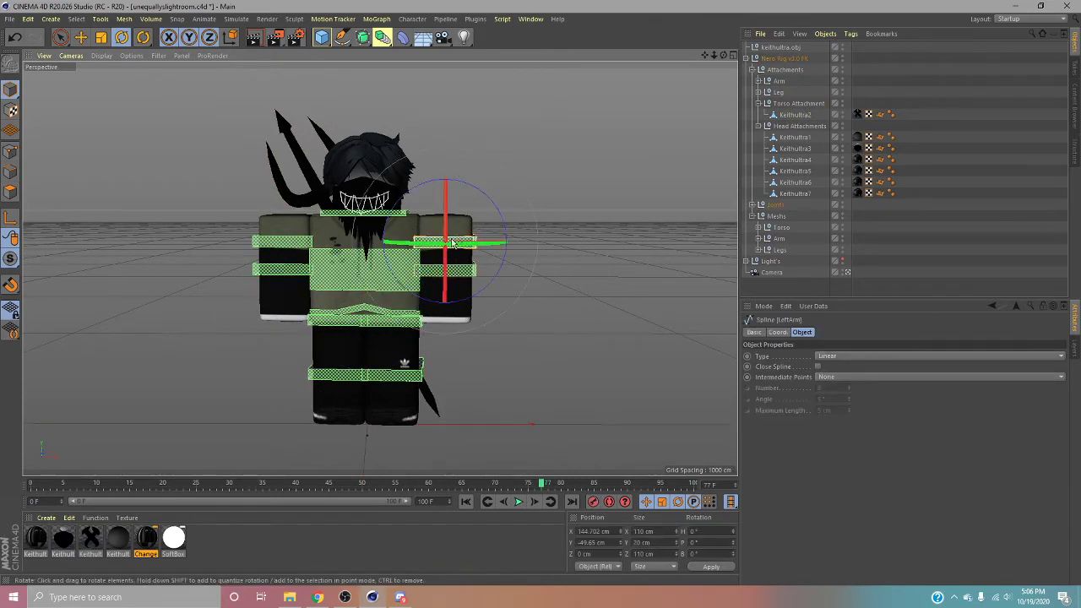
{"action": "left_click", "coordinate": [571, 295]}
{"action": "left_click", "coordinate": [327, 219]}
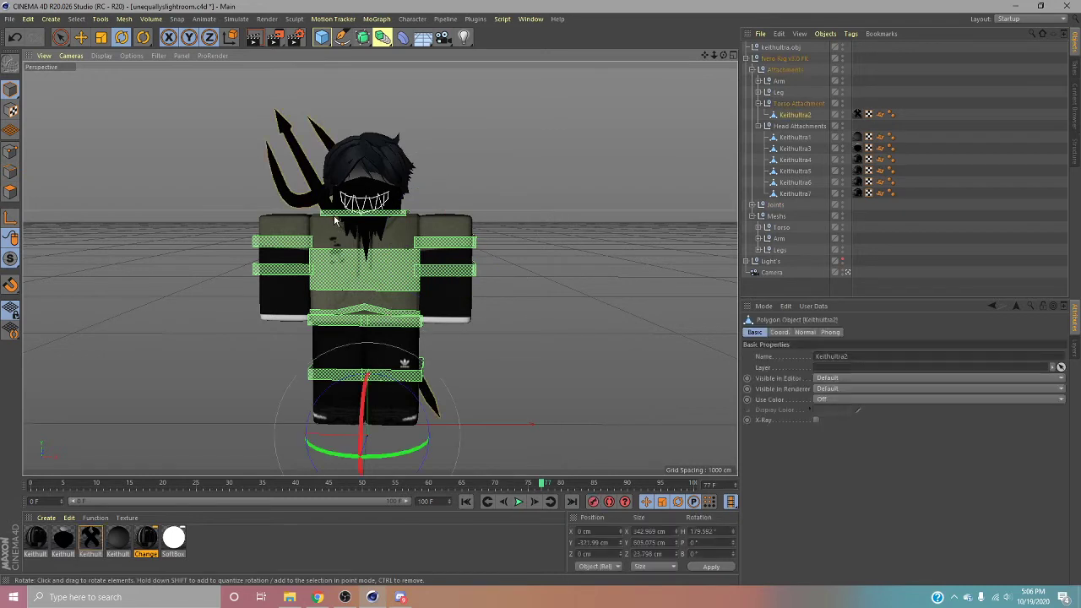
{"action": "left_click", "coordinate": [404, 222]}
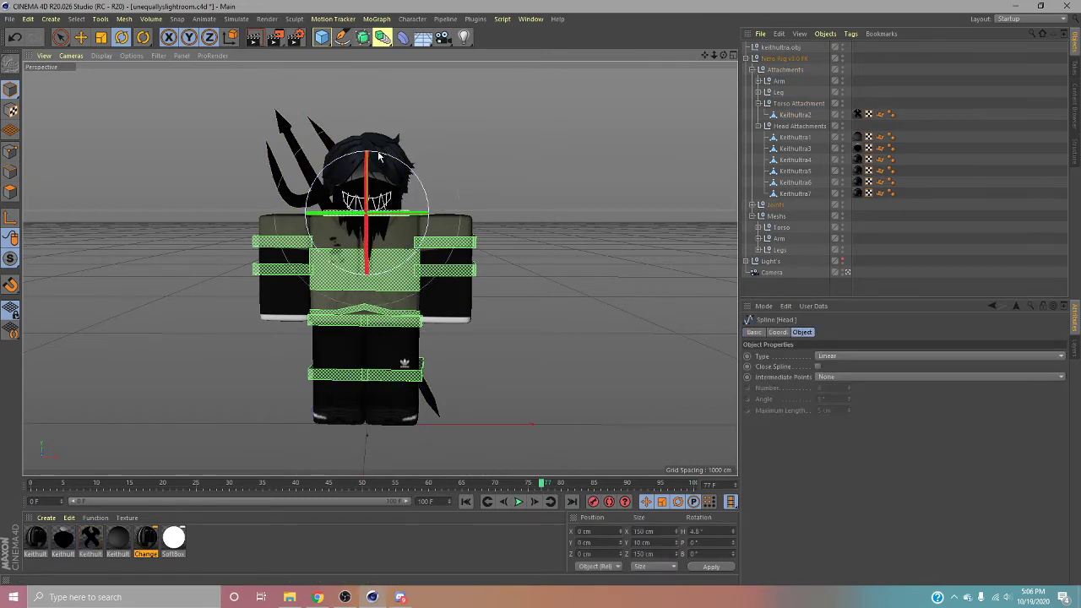
{"action": "left_click_drag", "start_coordinate": [390, 158], "coordinate": [404, 162]}
{"action": "left_click", "coordinate": [514, 167]}
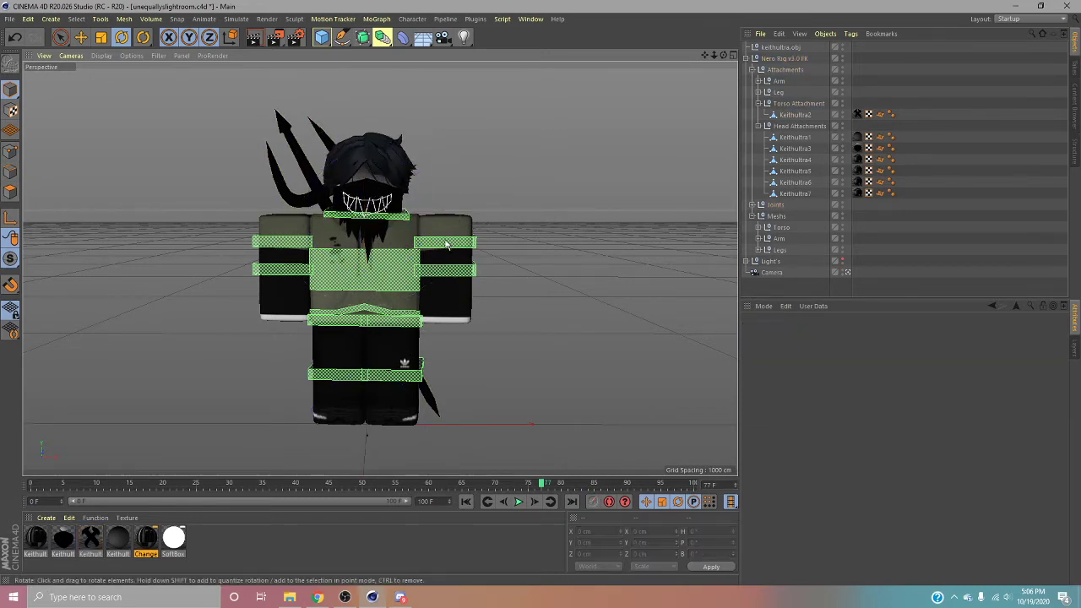
Step: Raise the left arm by rotating its controller to a bank of about -143° and bend the left elbow upward
{"action": "left_click", "coordinate": [447, 244]}
{"action": "left_click", "coordinate": [478, 193]}
{"action": "left_click_drag", "start_coordinate": [476, 175], "coordinate": [407, 242]}
{"action": "left_click", "coordinate": [458, 215]}
{"action": "left_click_drag", "start_coordinate": [466, 162], "coordinate": [431, 180]}
{"action": "left_click", "coordinate": [436, 216]}
{"action": "left_click", "coordinate": [15, 39]}
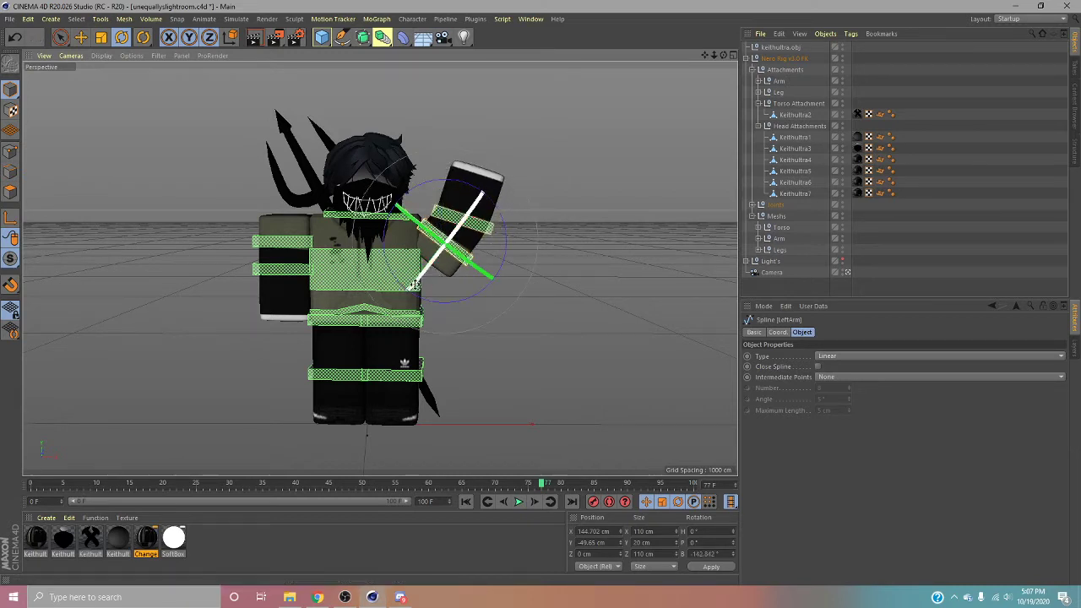
Step: Rotate the two leg controllers slightly apart and swing the right arm controller outward to a bank of about -3.6°
{"action": "left_click", "coordinate": [389, 329]}
{"action": "left_click", "coordinate": [385, 328]}
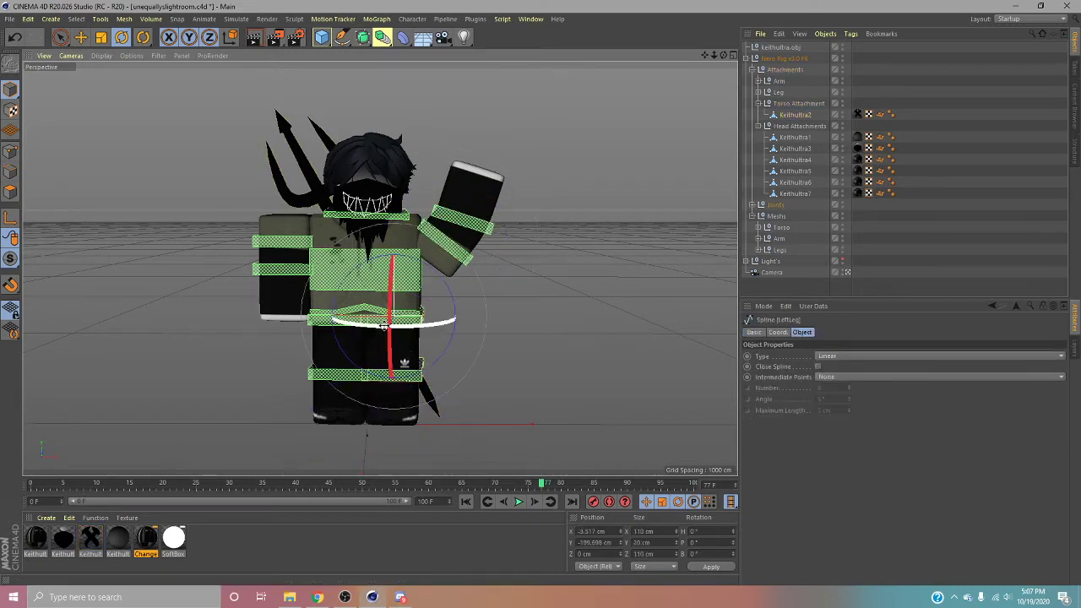
{"action": "left_click", "coordinate": [336, 317]}
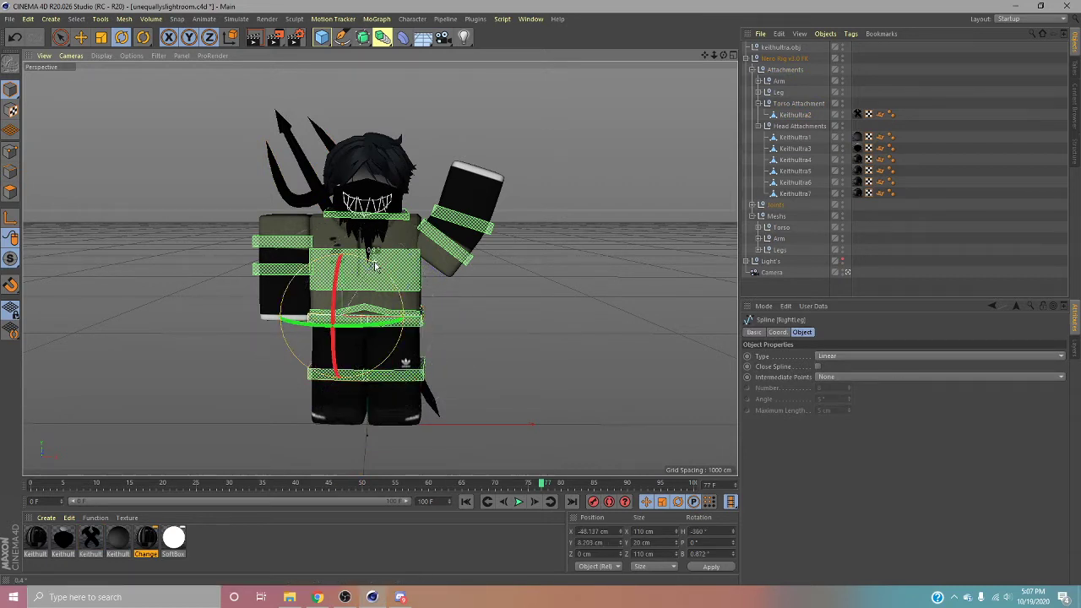
{"action": "left_click", "coordinate": [283, 245]}
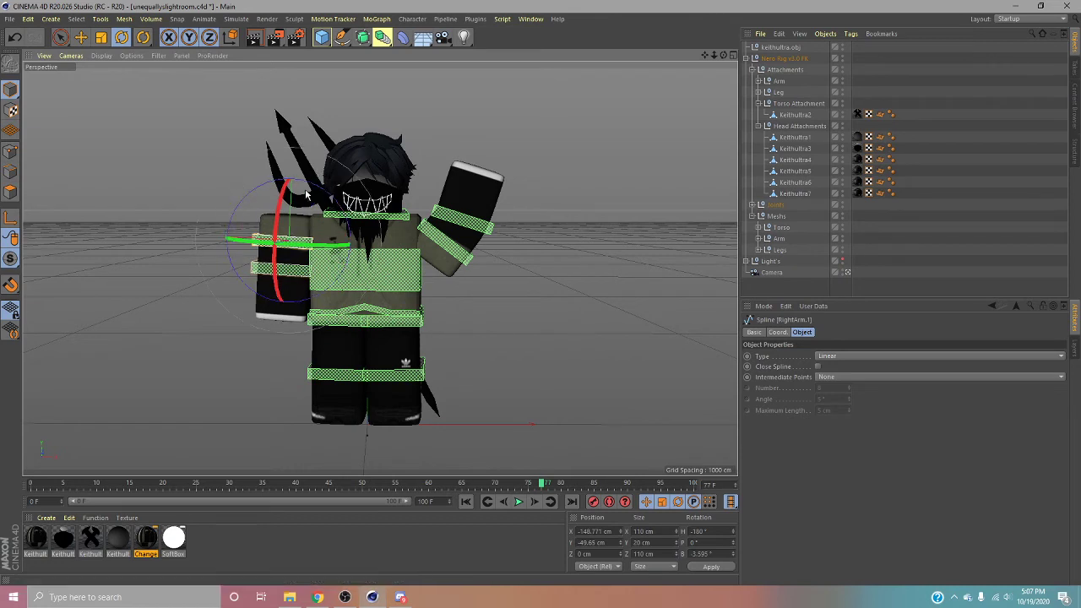
Step: Refine the waving left arm by rotating its elbow until the forearm points almost straight up, and clear the selection
{"action": "left_click", "coordinate": [461, 227]}
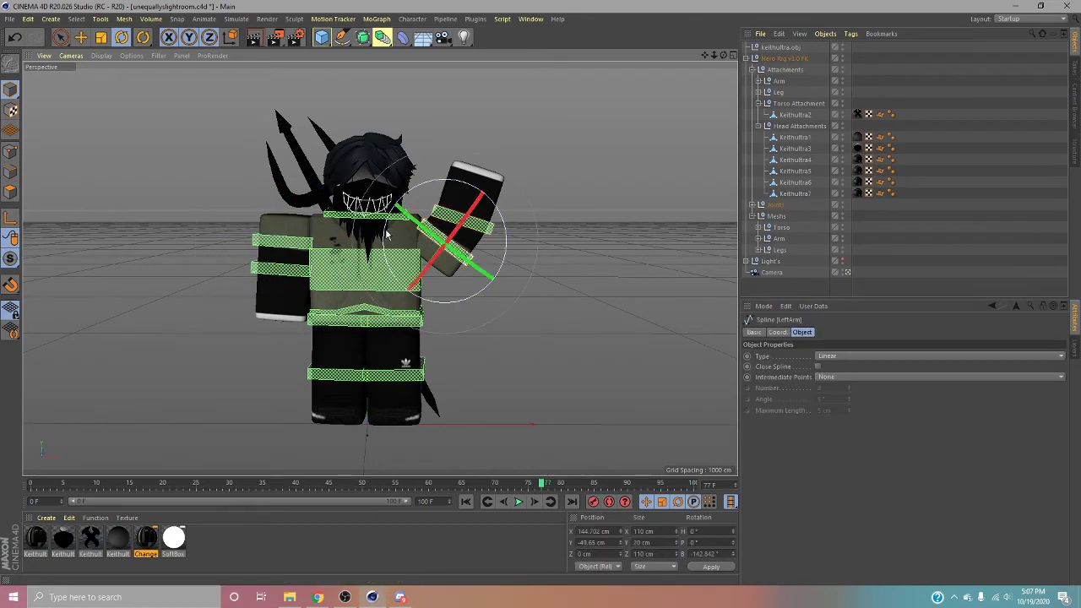
{"action": "left_click_drag", "start_coordinate": [386, 233], "coordinate": [388, 237]}
{"action": "left_click", "coordinate": [450, 216]}
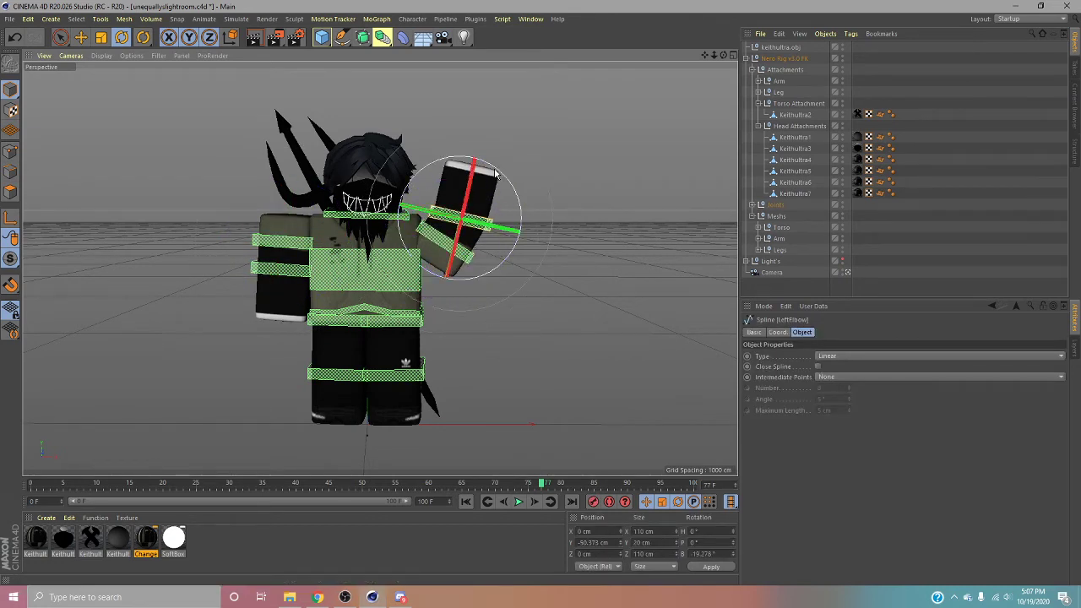
{"action": "left_click", "coordinate": [574, 157]}
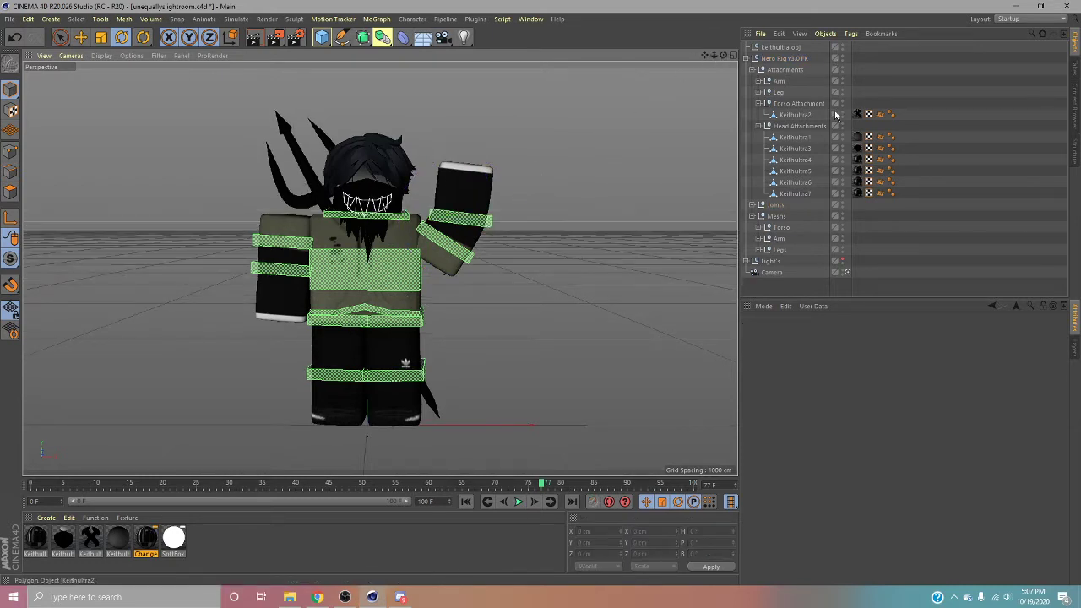
Step: Collapse the Nero Rig hierarchy and reframe the posed character closer in the perspective camera view
{"action": "left_click", "coordinate": [745, 58]}
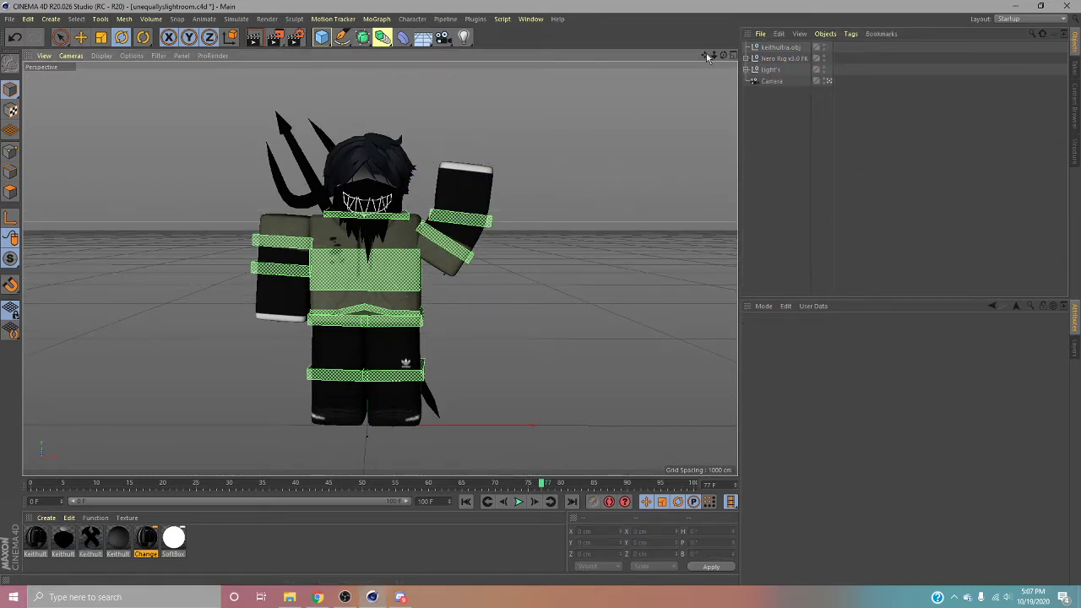
{"action": "left_click_drag", "start_coordinate": [704, 56], "coordinate": [679, 36]}
{"action": "left_click", "coordinate": [734, 55]}
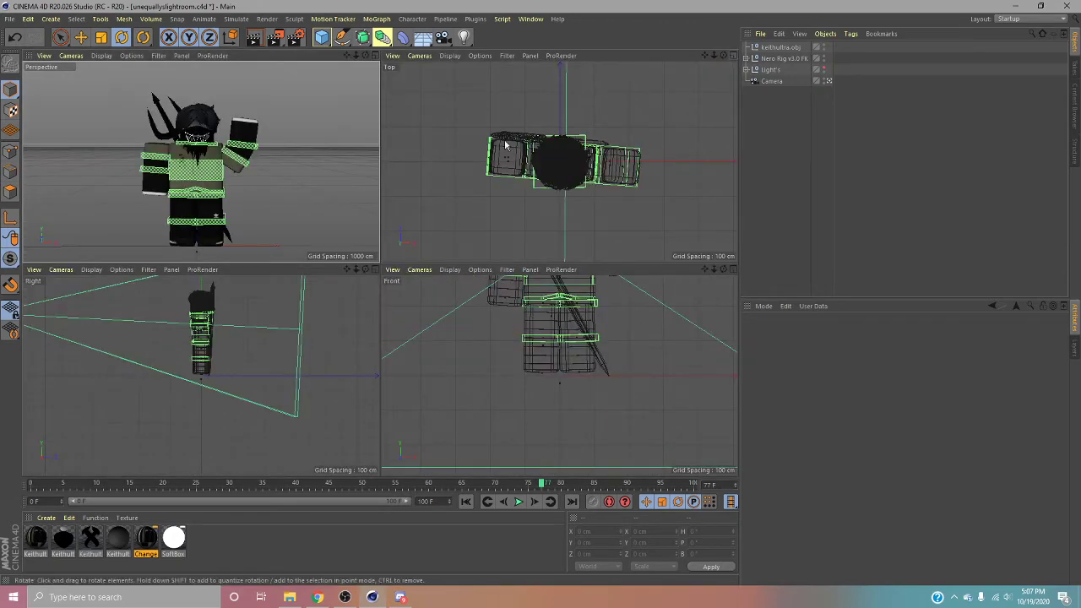
{"action": "middle_click", "coordinate": [307, 178]}
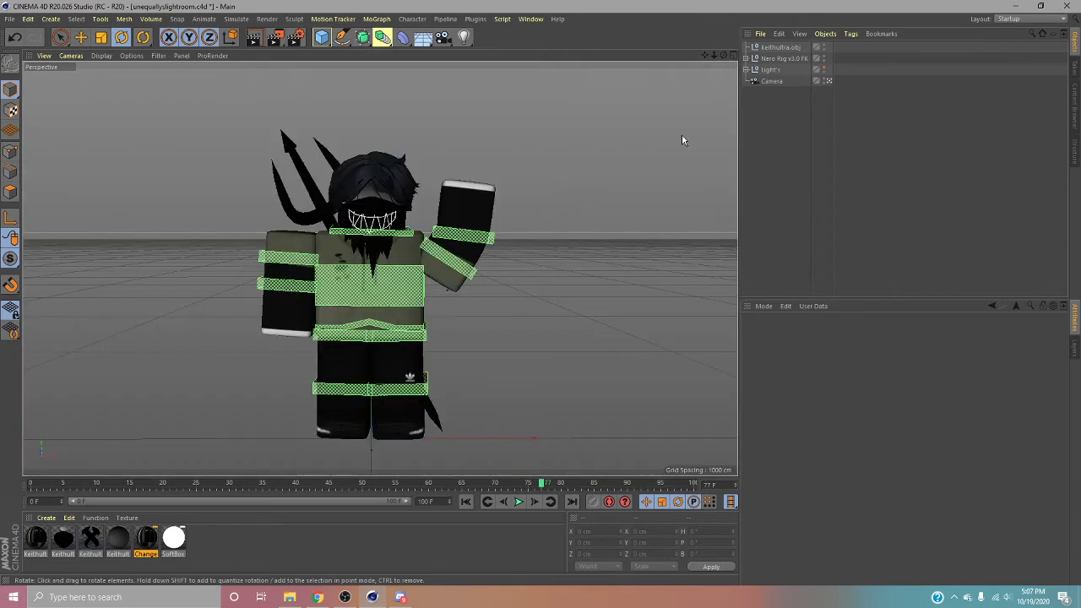
{"action": "left_click", "coordinate": [733, 55]}
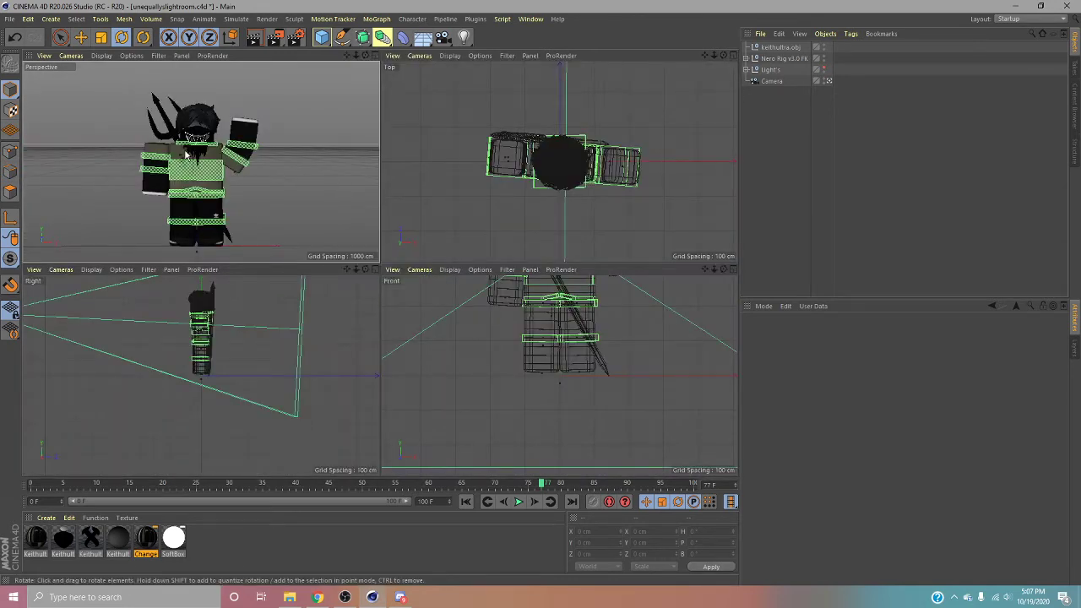
{"action": "middle_click", "coordinate": [285, 182]}
{"action": "mouse_move", "coordinate": [723, 54]}
{"action": "left_mouse_down"}
{"action": "mouse_move", "coordinate": [704, 44]}
{"action": "mouse_move", "coordinate": [728, 49]}
{"action": "mouse_move", "coordinate": [724, 60]}
{"action": "left_mouse_up"}
Step: Show the Light's group in the editor and preview the render of the character in the viewport
{"action": "left_click", "coordinate": [824, 67]}
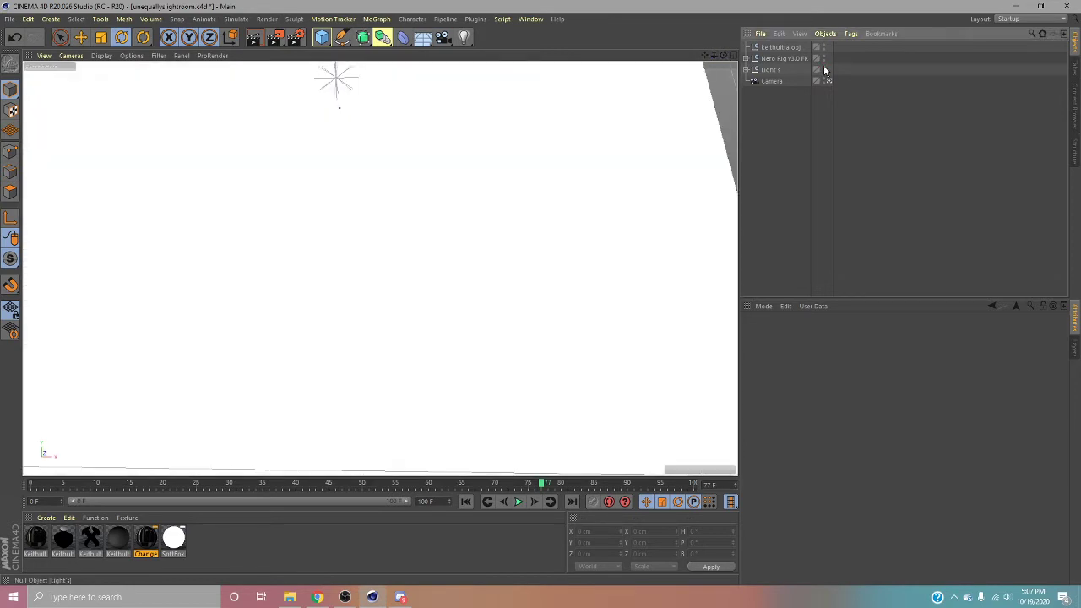
{"action": "left_click", "coordinate": [824, 67]}
{"action": "left_click", "coordinate": [825, 67]}
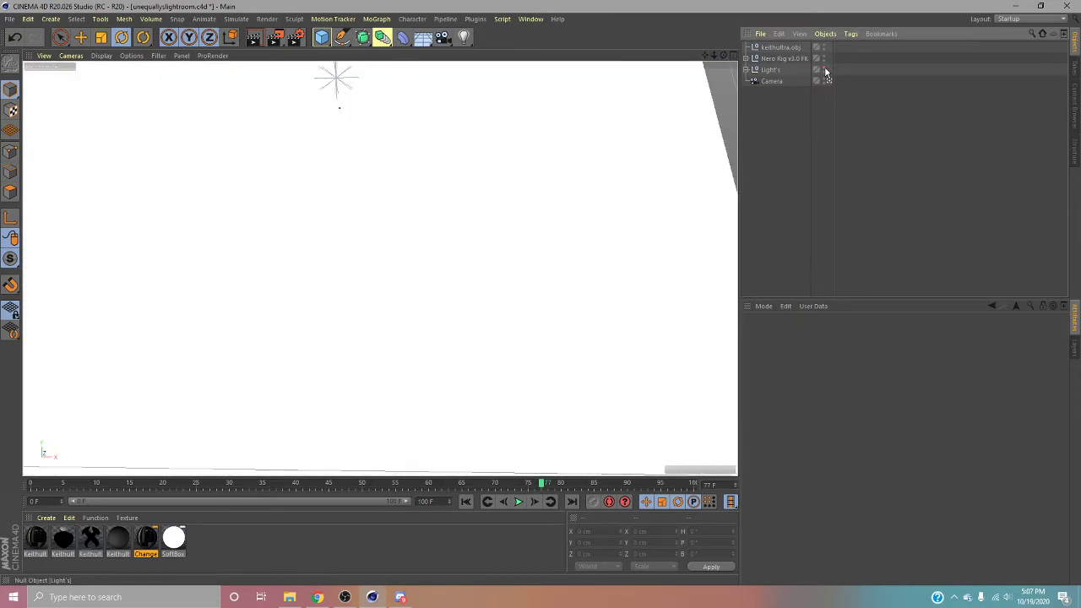
{"action": "left_click", "coordinate": [263, 20]}
{"action": "left_click", "coordinate": [290, 37]}
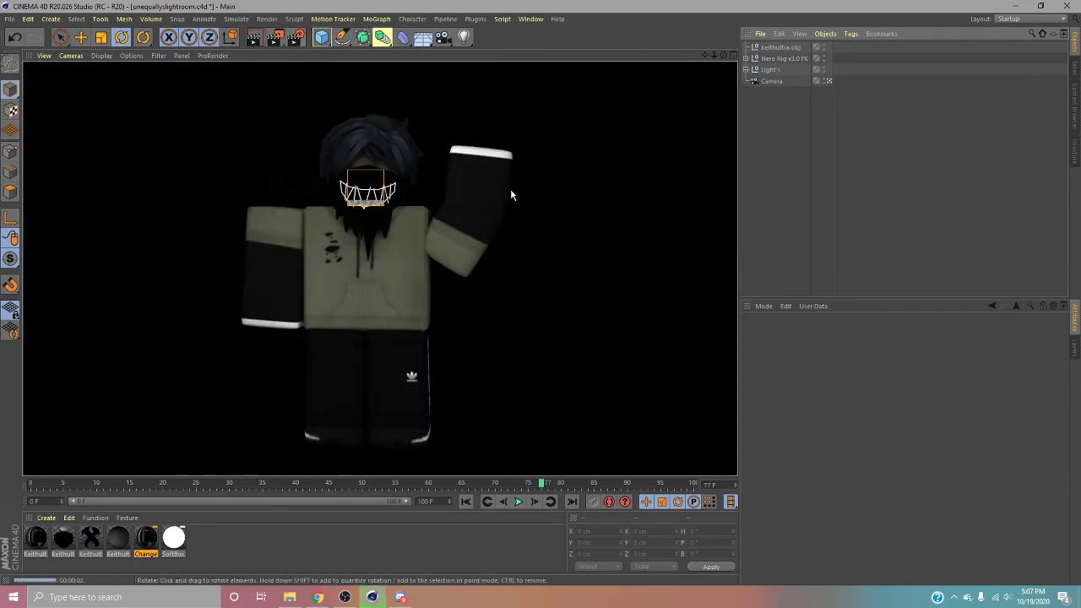
{"action": "left_click", "coordinate": [486, 256]}
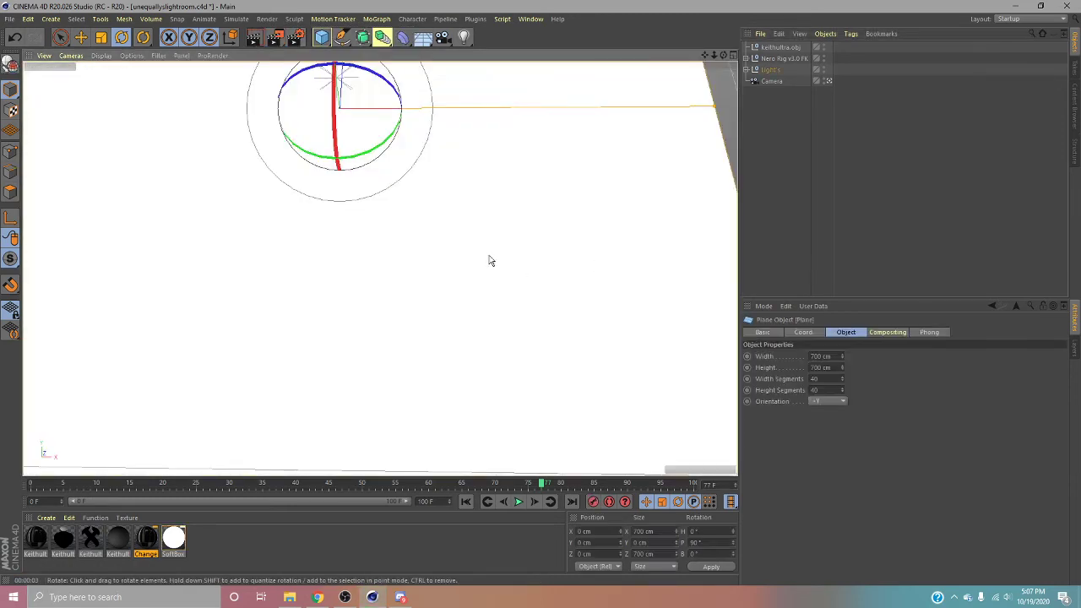
Step: Set the render's save file to "keith" in the Desktop's New folder and check the output size settings
{"action": "left_click", "coordinate": [295, 38]}
{"action": "left_click", "coordinate": [324, 78]}
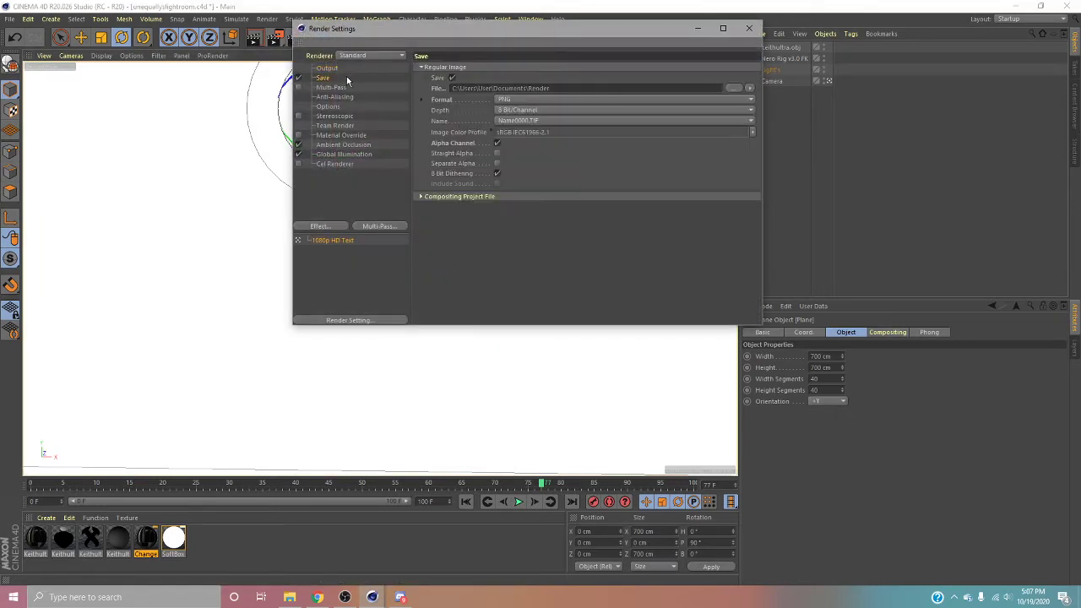
{"action": "left_click", "coordinate": [732, 87]}
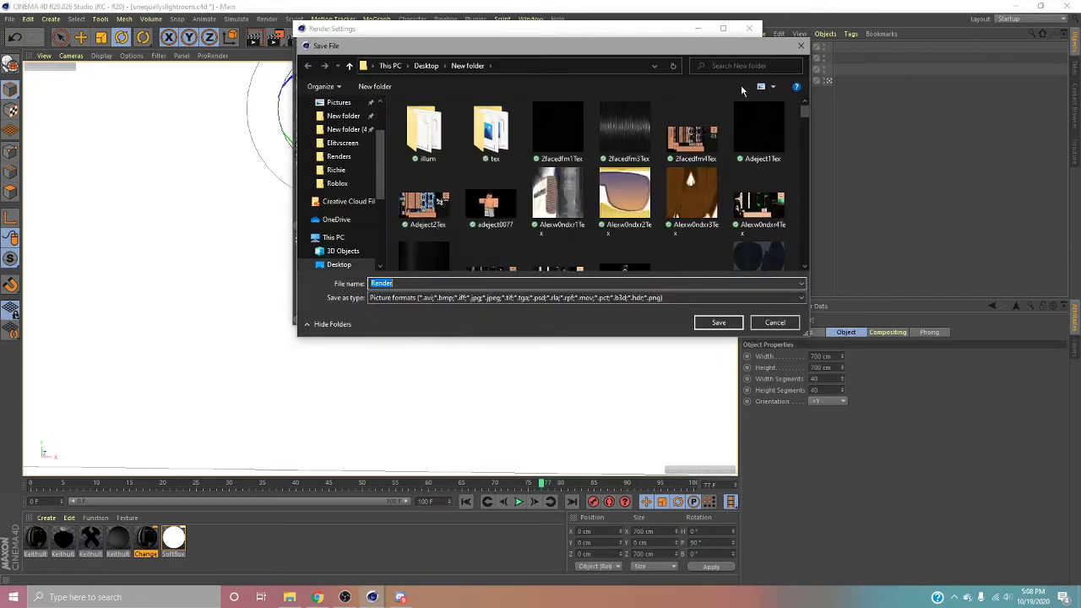
{"action": "type", "text": "keith"}
{"action": "key", "text": "Return"}
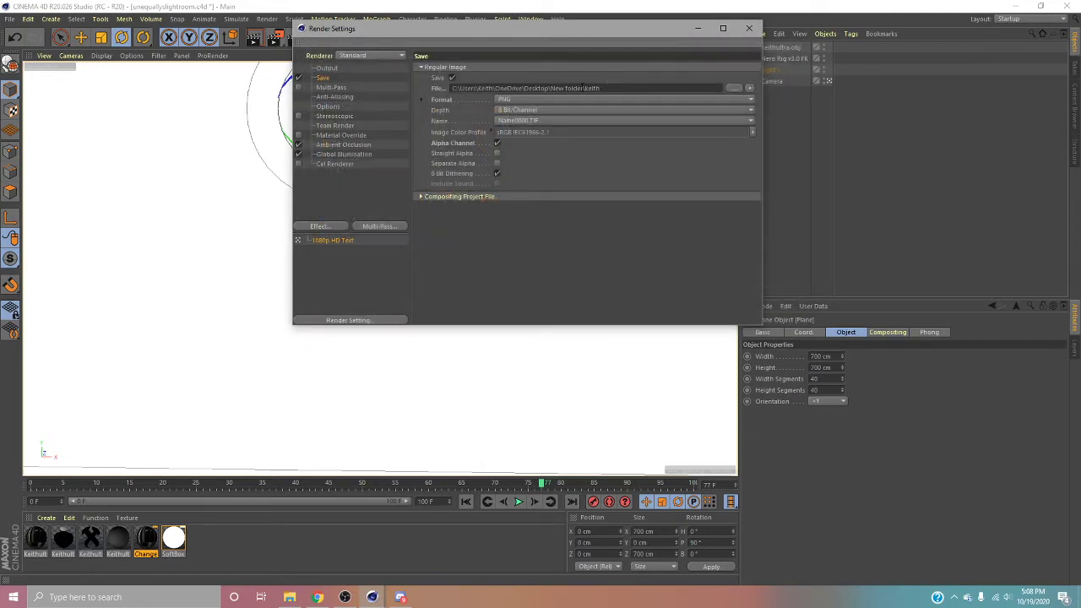
{"action": "left_click", "coordinate": [337, 73]}
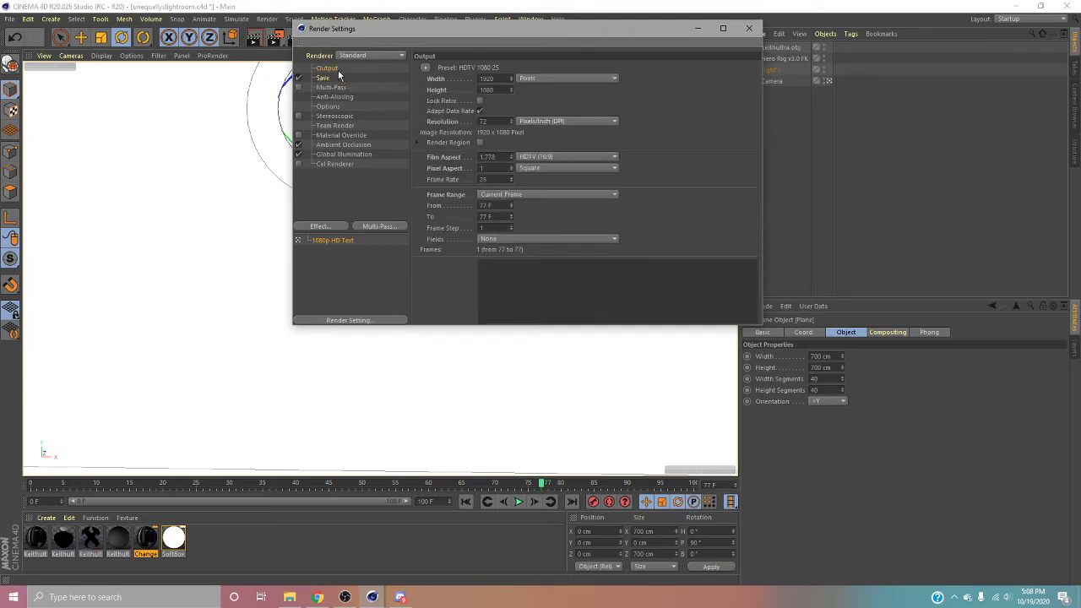
{"action": "left_click", "coordinate": [323, 78]}
{"action": "left_click", "coordinate": [329, 69]}
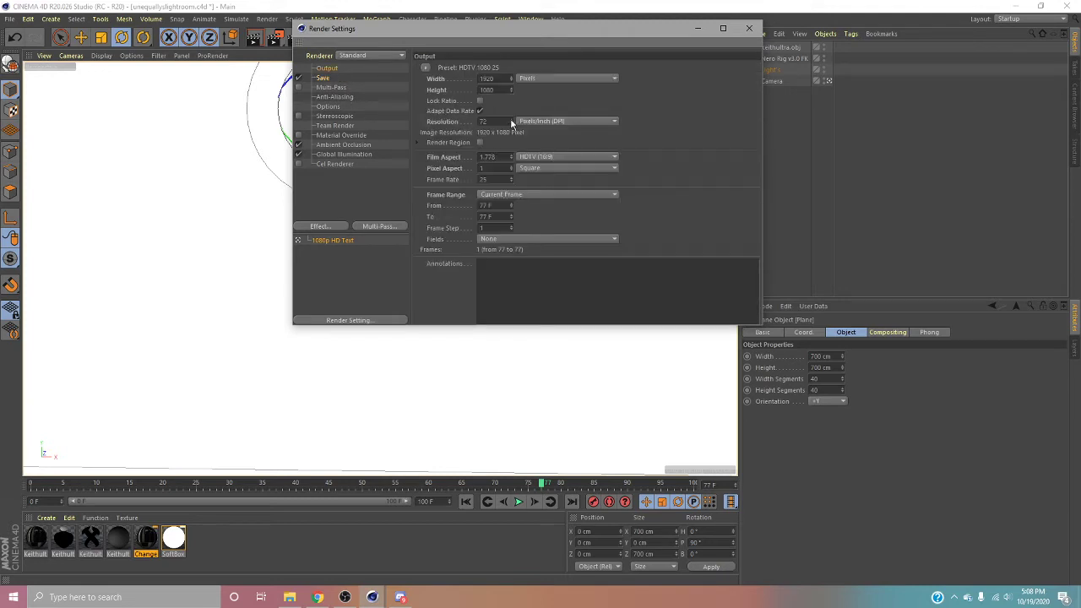
{"action": "left_click", "coordinate": [749, 30]}
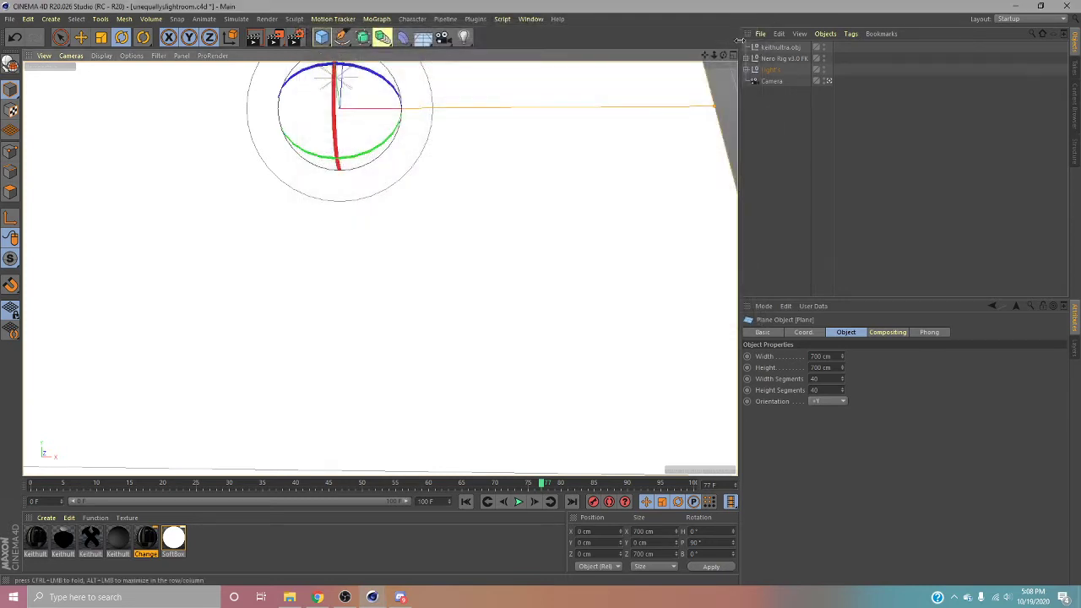
Step: Hide the Light's group in the editor, render the current frame to the Picture Viewer and inspect the whole image
{"action": "double_click", "coordinate": [824, 68]}
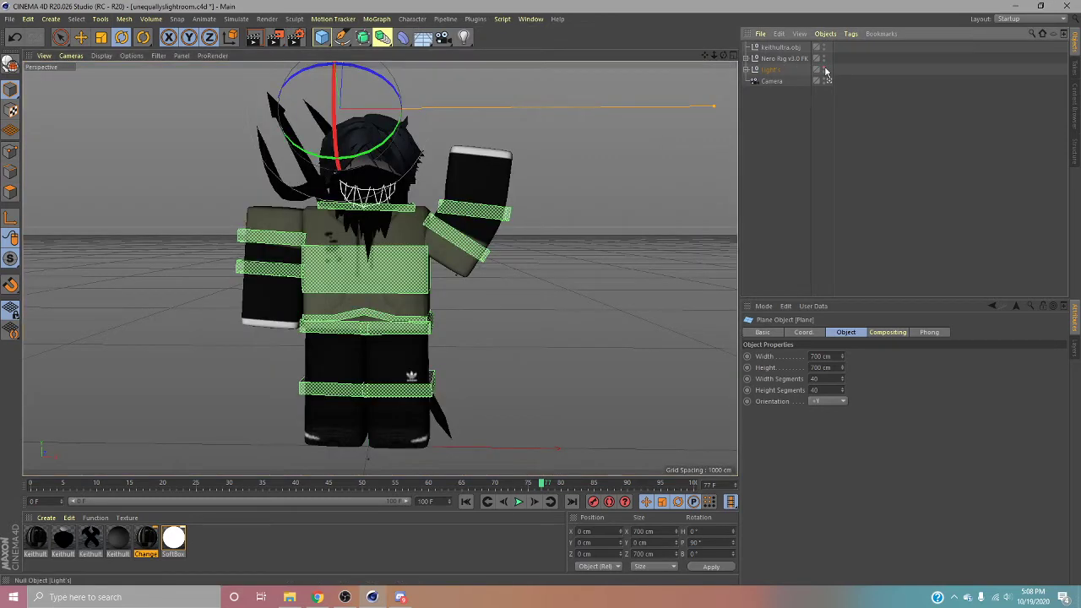
{"action": "left_click", "coordinate": [677, 171]}
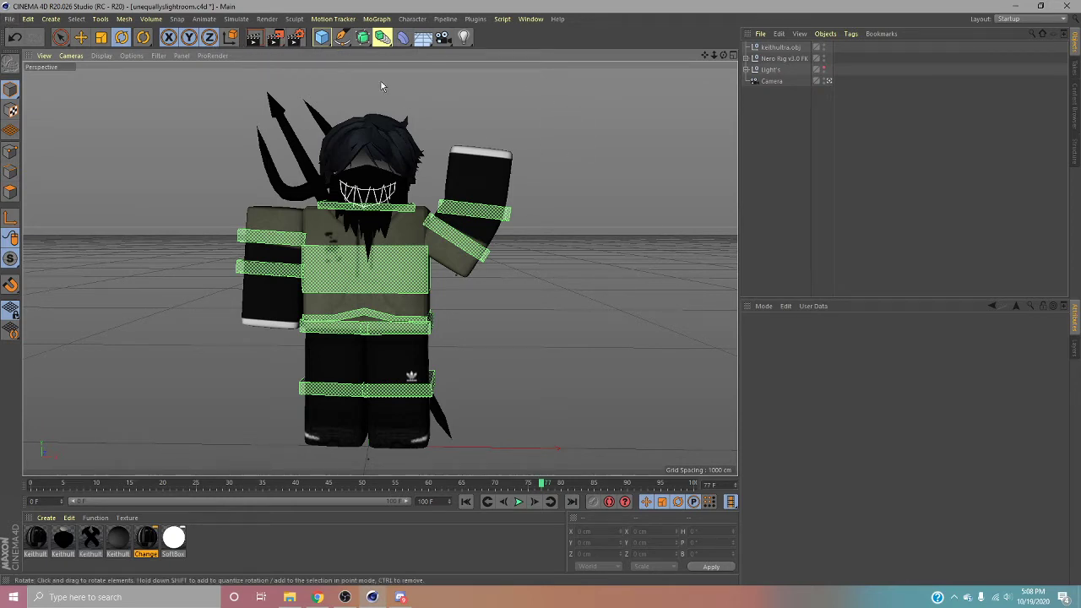
{"action": "left_click", "coordinate": [277, 39]}
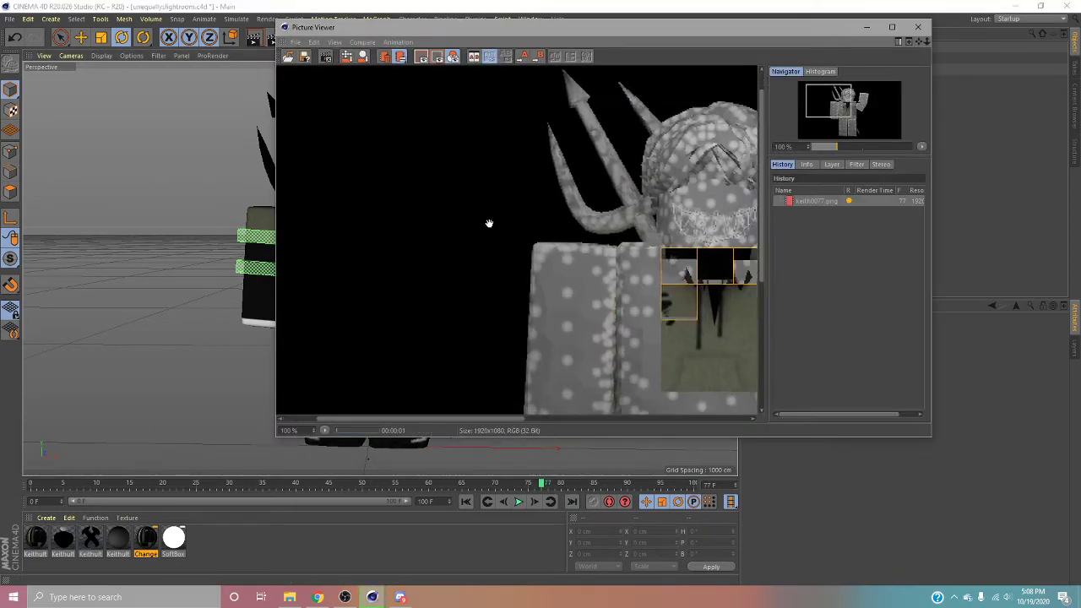
{"action": "left_click_drag", "start_coordinate": [473, 213], "coordinate": [449, 198]}
{"action": "left_click_drag", "start_coordinate": [610, 263], "coordinate": [499, 78]}
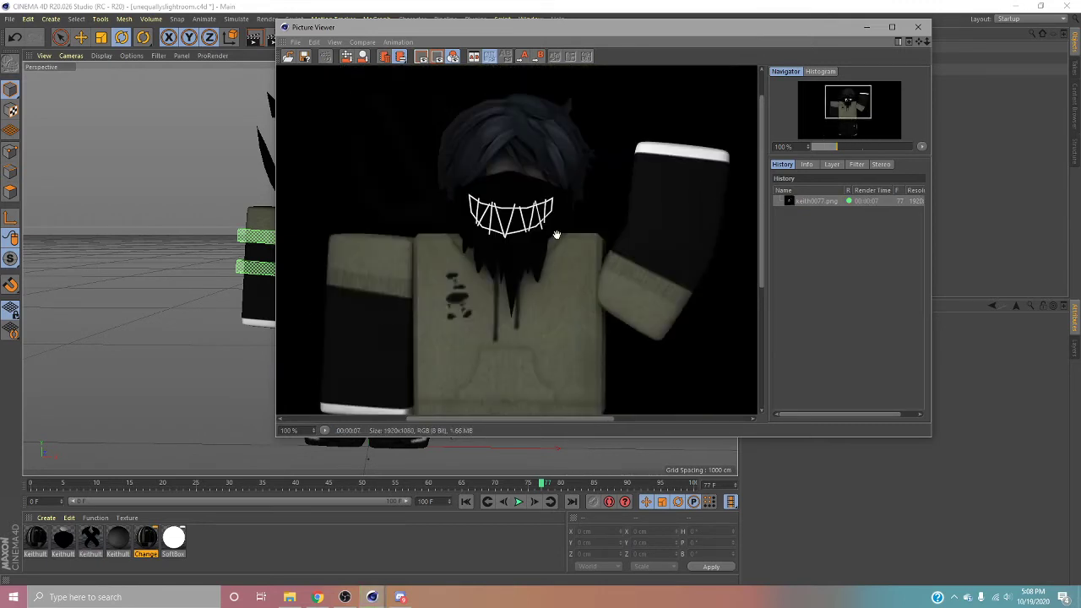
{"action": "left_click_drag", "start_coordinate": [556, 234], "coordinate": [562, 5]}
Step: Save the rendered image as keith0077
{"action": "left_click", "coordinate": [296, 43]}
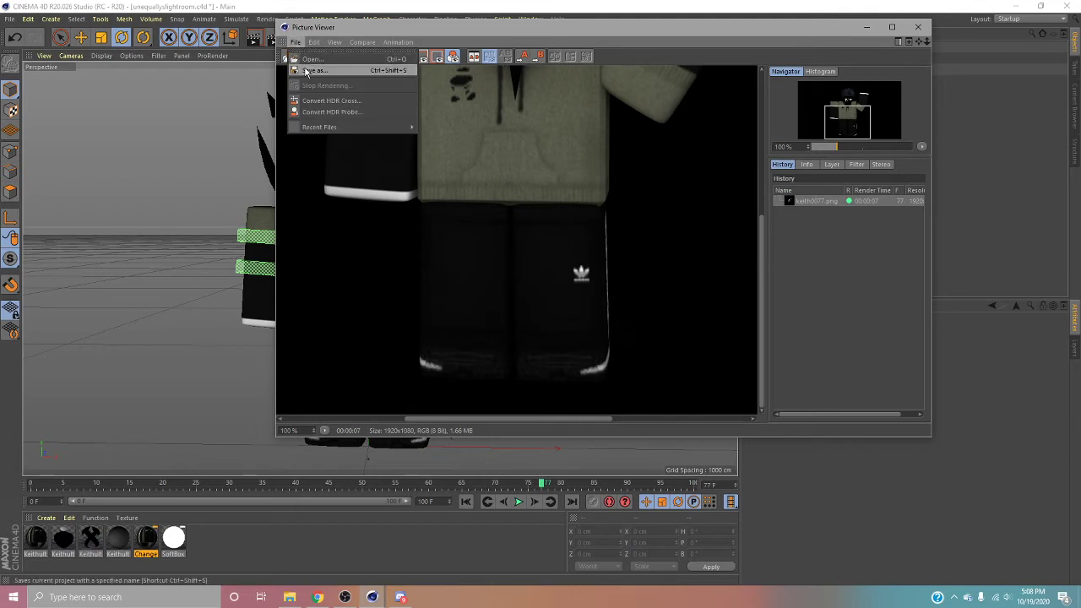
{"action": "left_click", "coordinate": [308, 76]}
{"action": "left_click", "coordinate": [286, 299]}
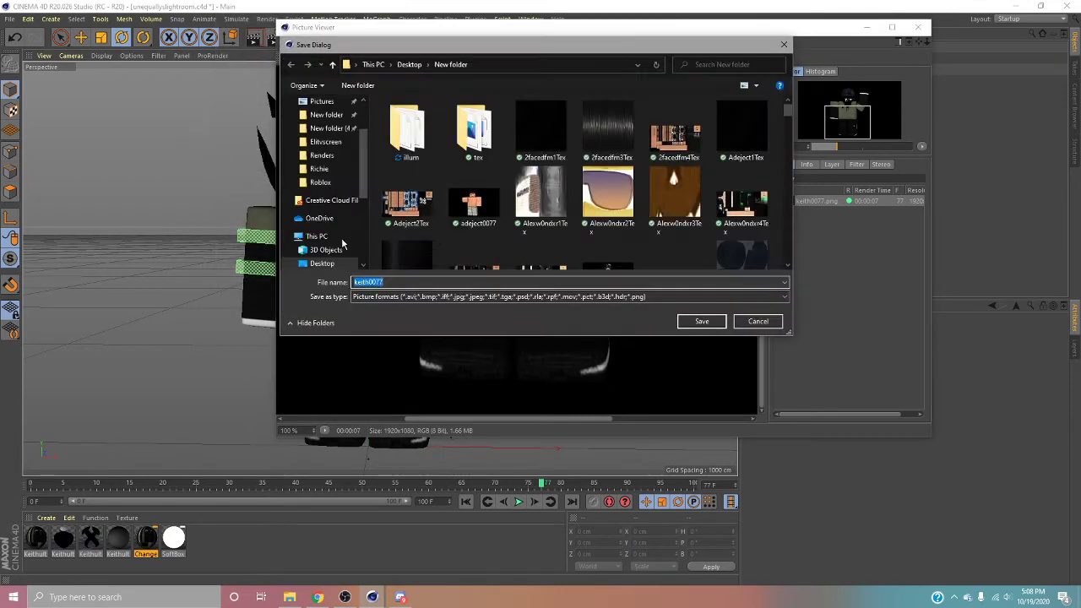
{"action": "key", "text": "Return"}
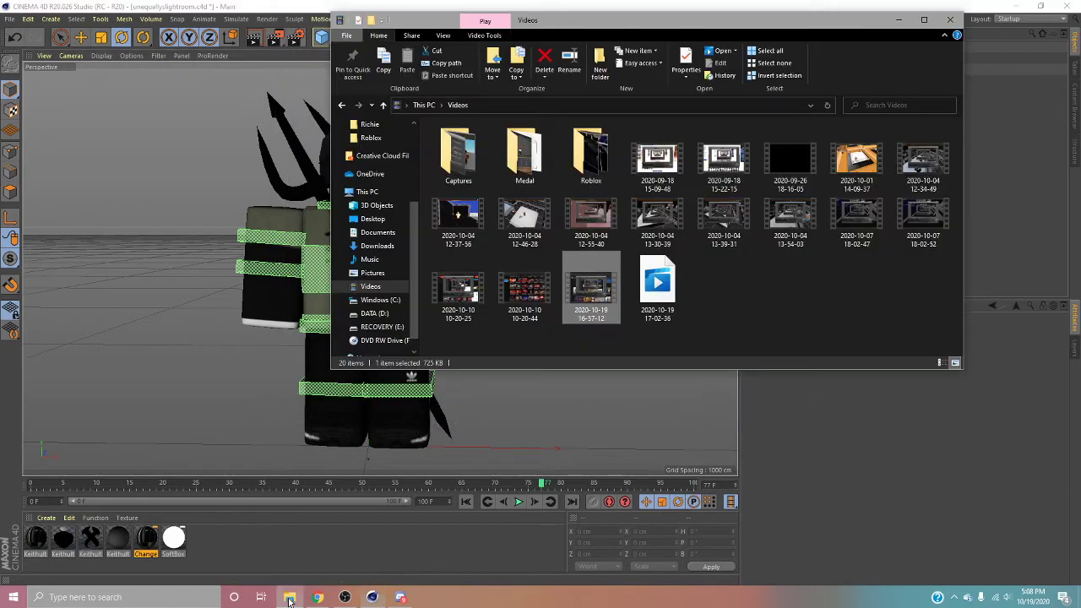
Step: Look for the saved "keith" render in the Renders folder in File Explorer
{"action": "scroll", "coordinate": [359, 182], "scroll_direction": "up", "scroll_amount": 3}
{"action": "left_click", "coordinate": [369, 179]}
{"action": "left_click", "coordinate": [543, 106]}
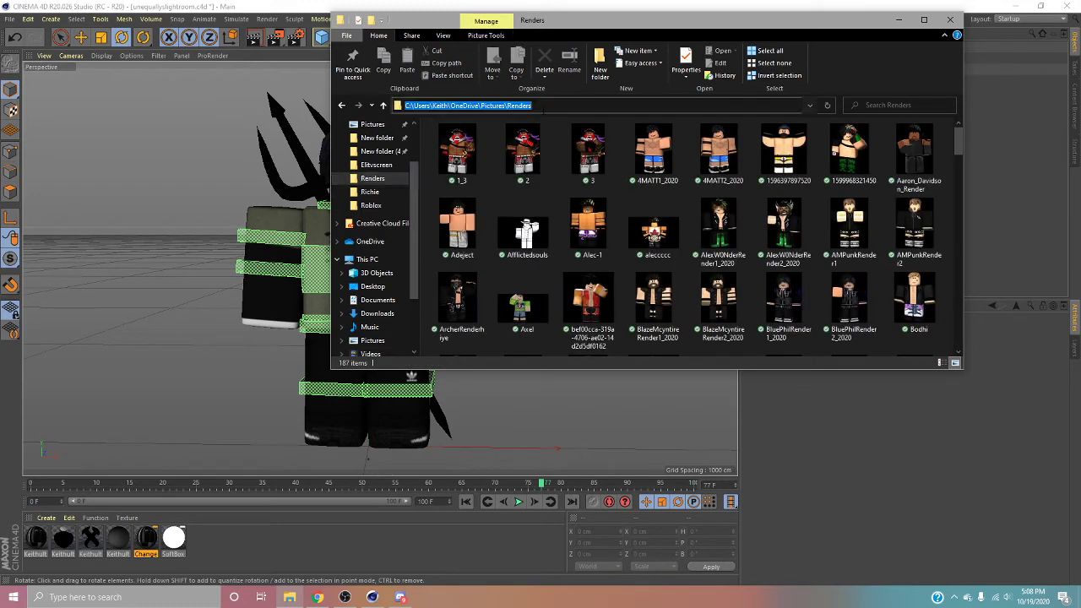
{"action": "type", "text": "keith"}
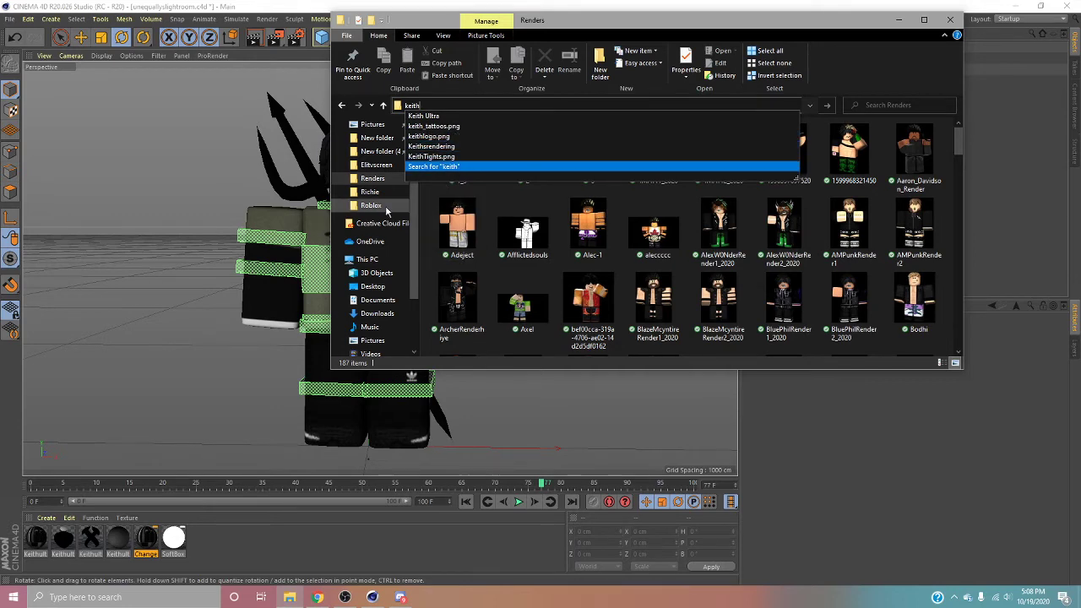
Step: Look through the Desktop's New folder for the saved "keith" render
{"action": "left_click", "coordinate": [388, 140]}
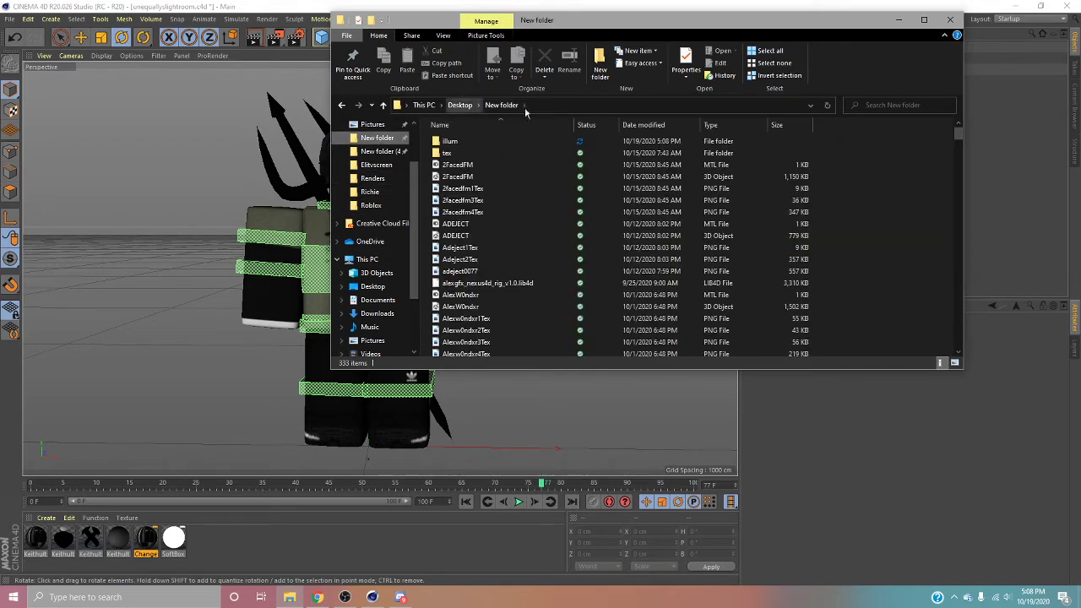
{"action": "left_click", "coordinate": [549, 105]}
{"action": "type", "text": "keith"}
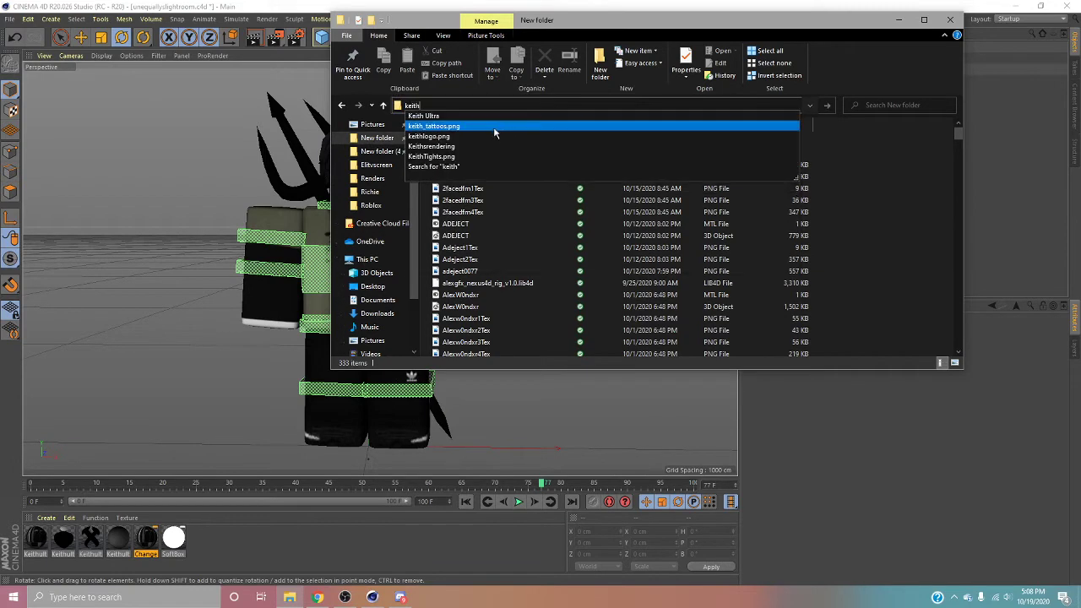
{"action": "left_click", "coordinate": [854, 188]}
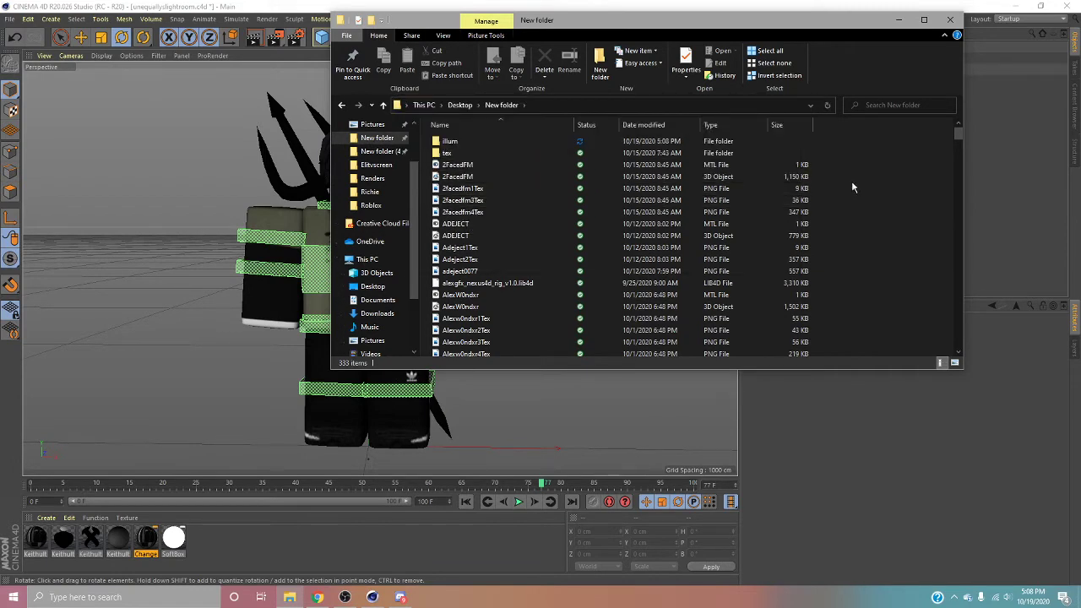
{"action": "scroll", "coordinate": [633, 218], "scroll_direction": "down", "scroll_amount": 1}
{"action": "scroll", "coordinate": [634, 218], "scroll_direction": "down", "scroll_amount": 13}
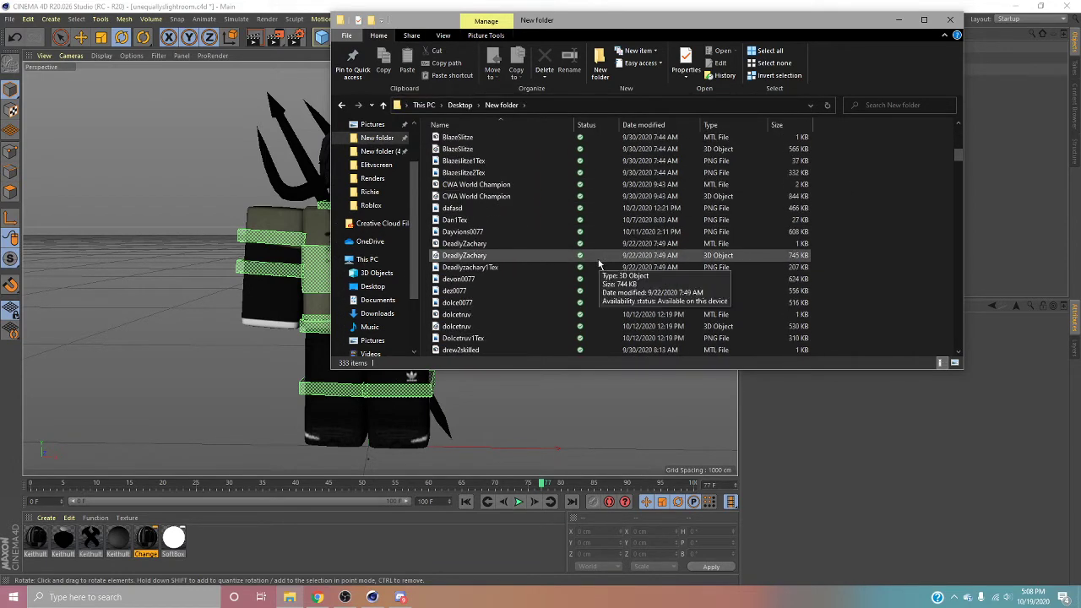
{"action": "scroll", "coordinate": [588, 269], "scroll_direction": "down", "scroll_amount": 10}
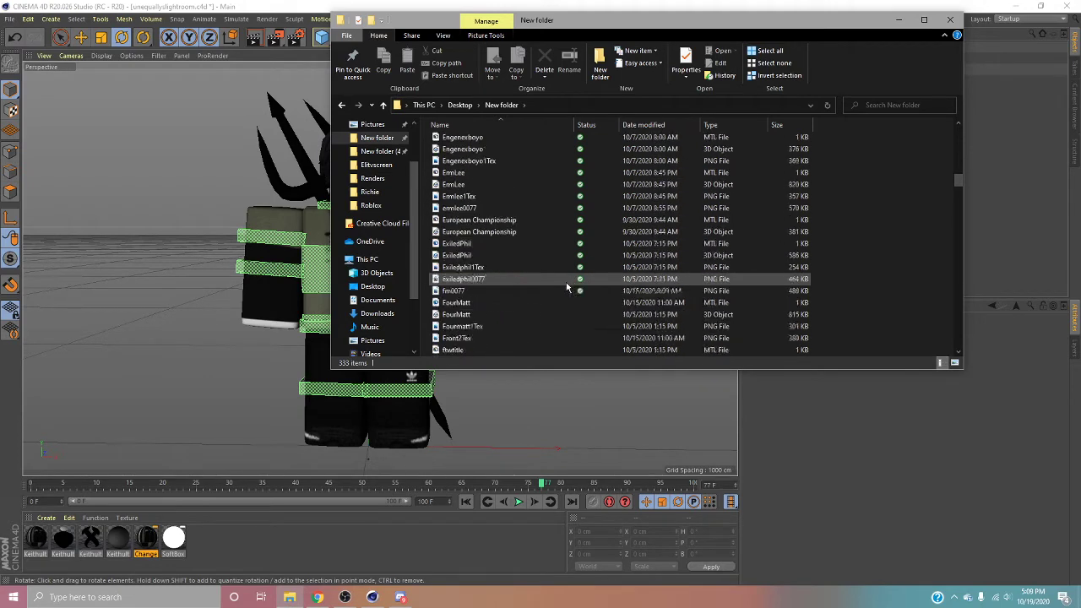
{"action": "scroll", "coordinate": [558, 289], "scroll_direction": "down", "scroll_amount": 10}
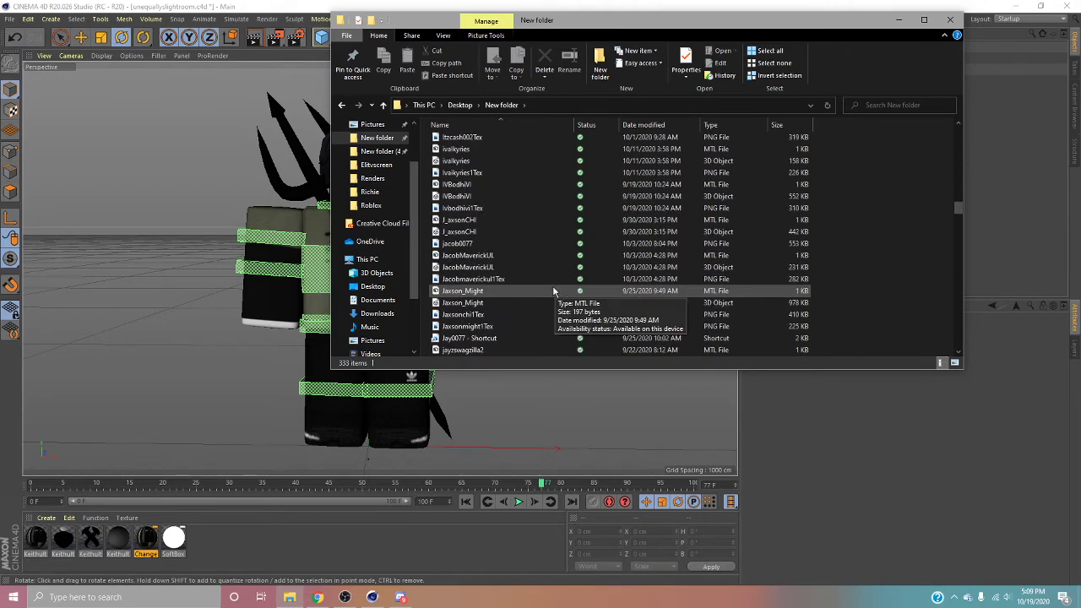
{"action": "scroll", "coordinate": [550, 290], "scroll_direction": "down", "scroll_amount": 8}
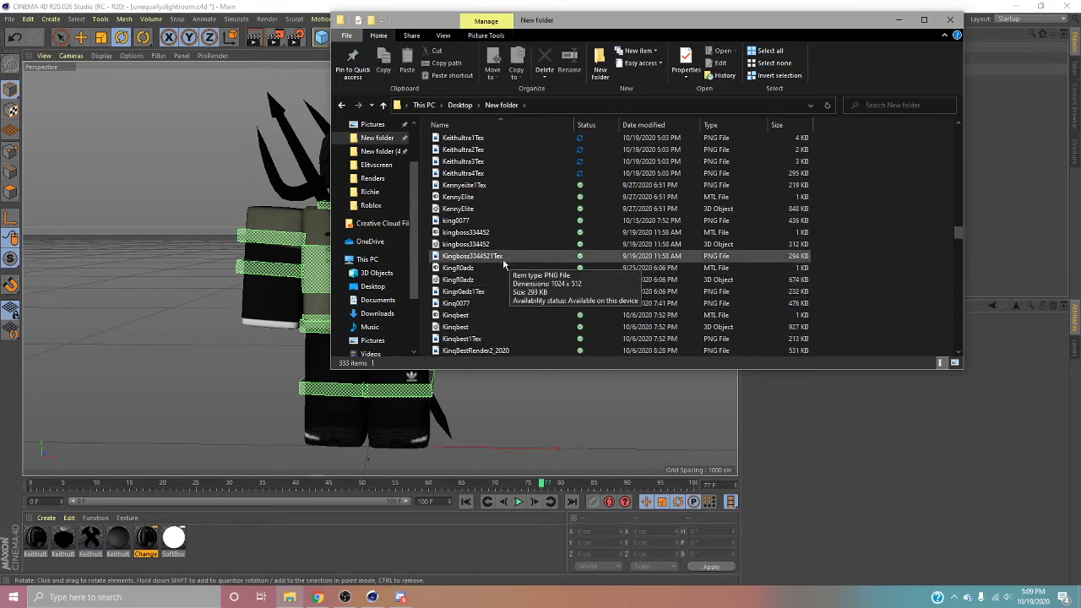
Step: Check the Roblox and Richie folders for the "keith" render
{"action": "left_click", "coordinate": [370, 205]}
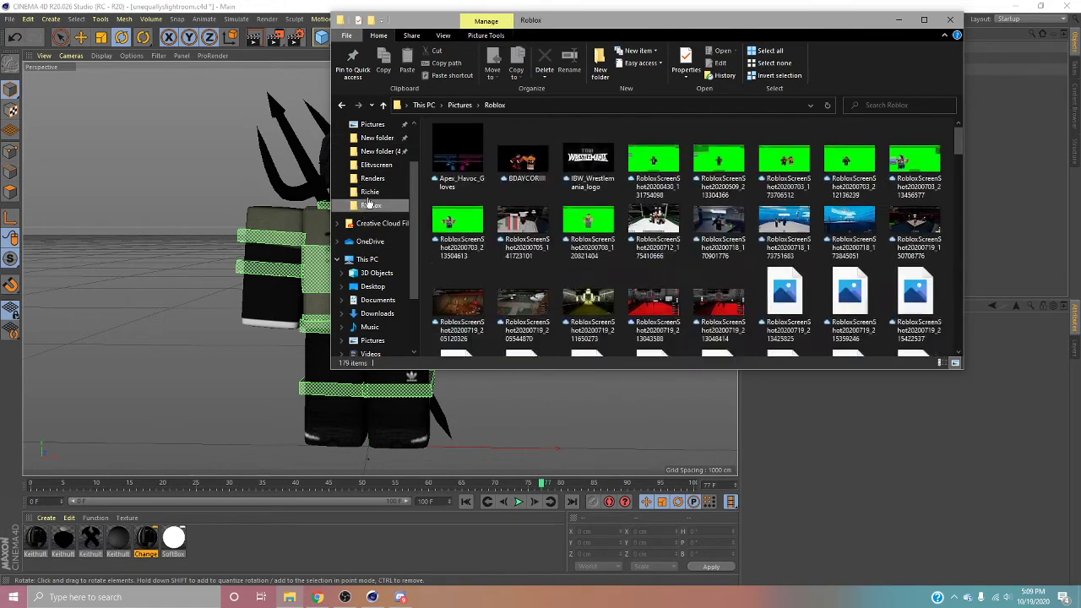
{"action": "left_click", "coordinate": [376, 192]}
{"action": "left_click", "coordinate": [541, 108]}
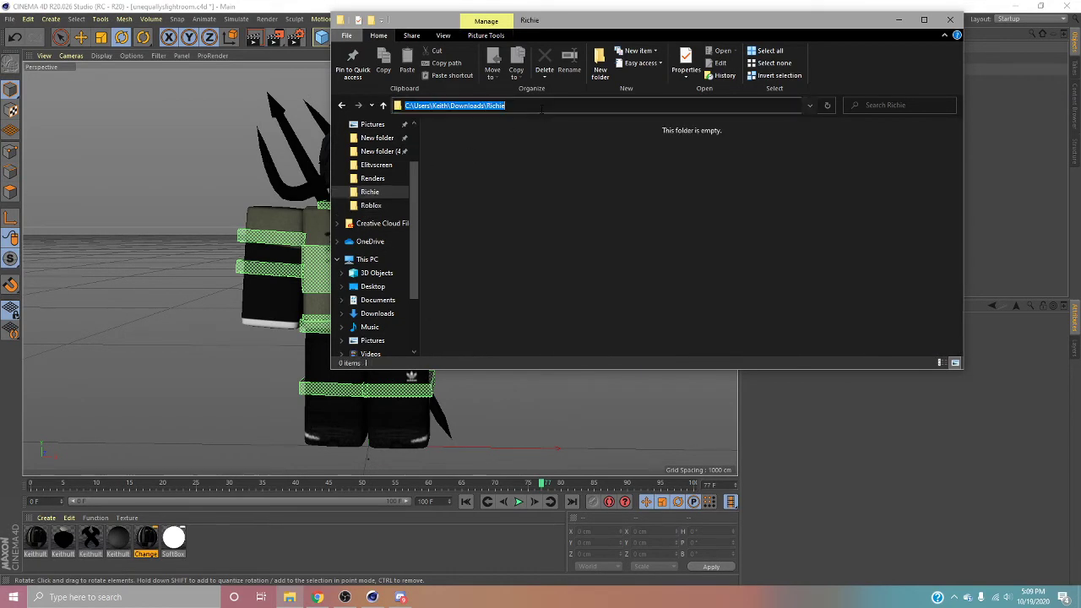
{"action": "type", "text": "keith"}
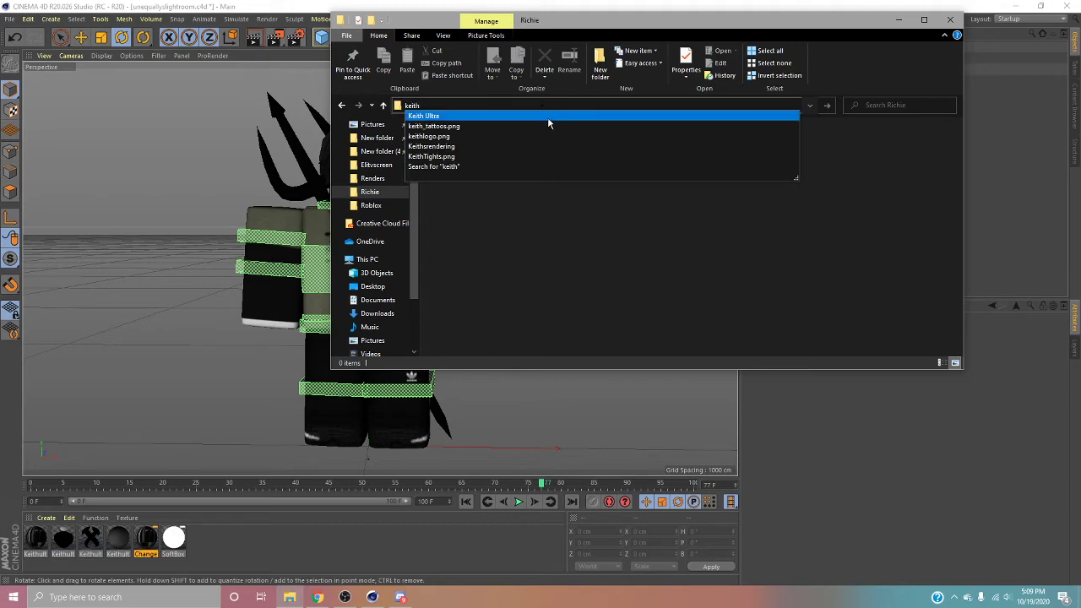
{"action": "left_click", "coordinate": [477, 201]}
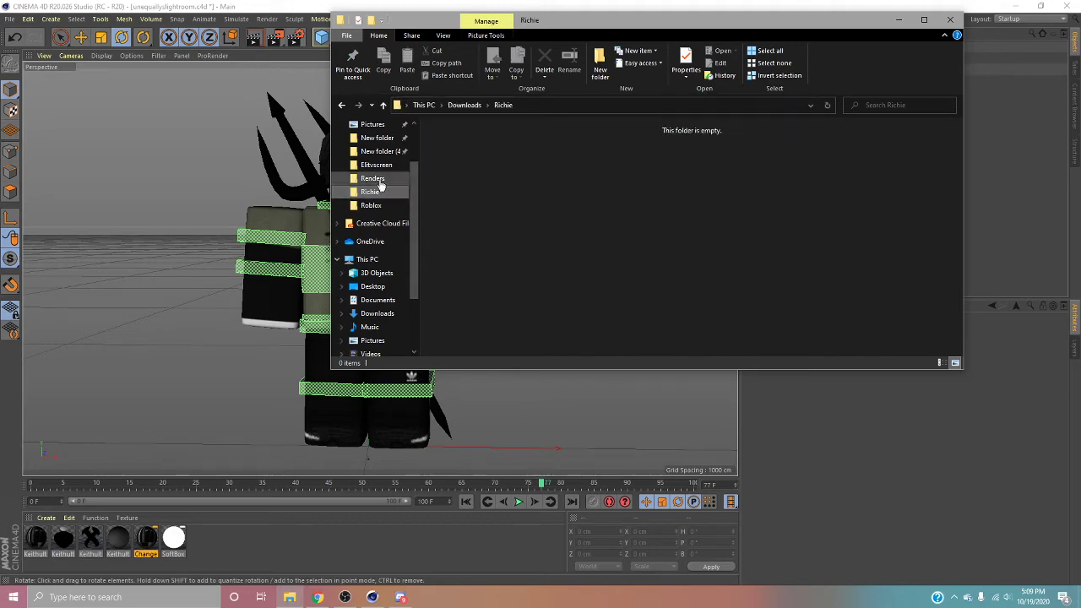
Step: Browse the thumbnails in the Renders folder to find the saved "keith" render
{"action": "left_click", "coordinate": [377, 179]}
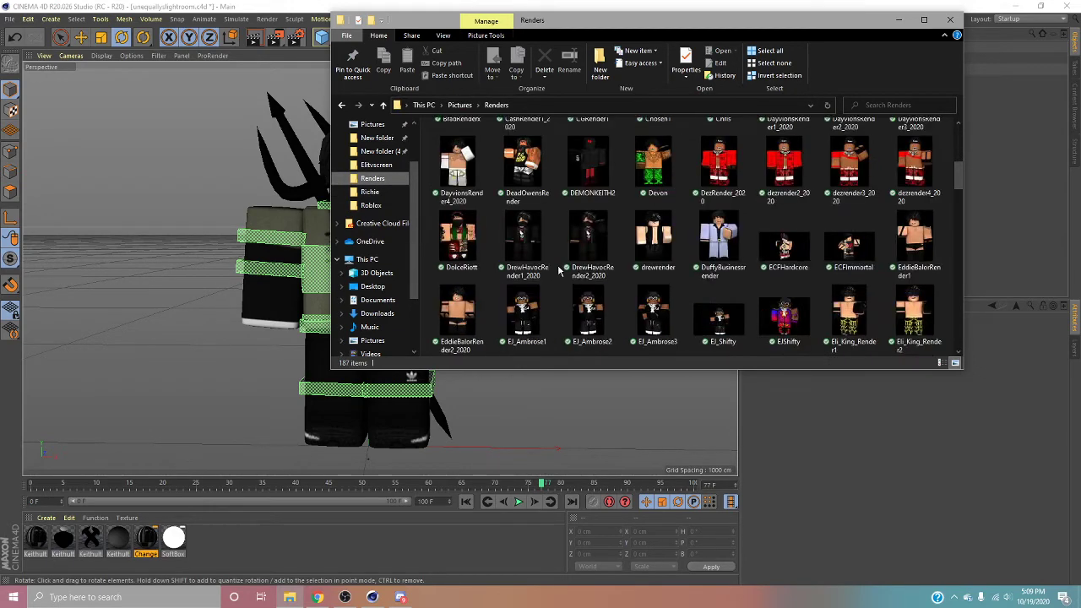
{"action": "scroll", "coordinate": [559, 270], "scroll_direction": "down", "scroll_amount": 5}
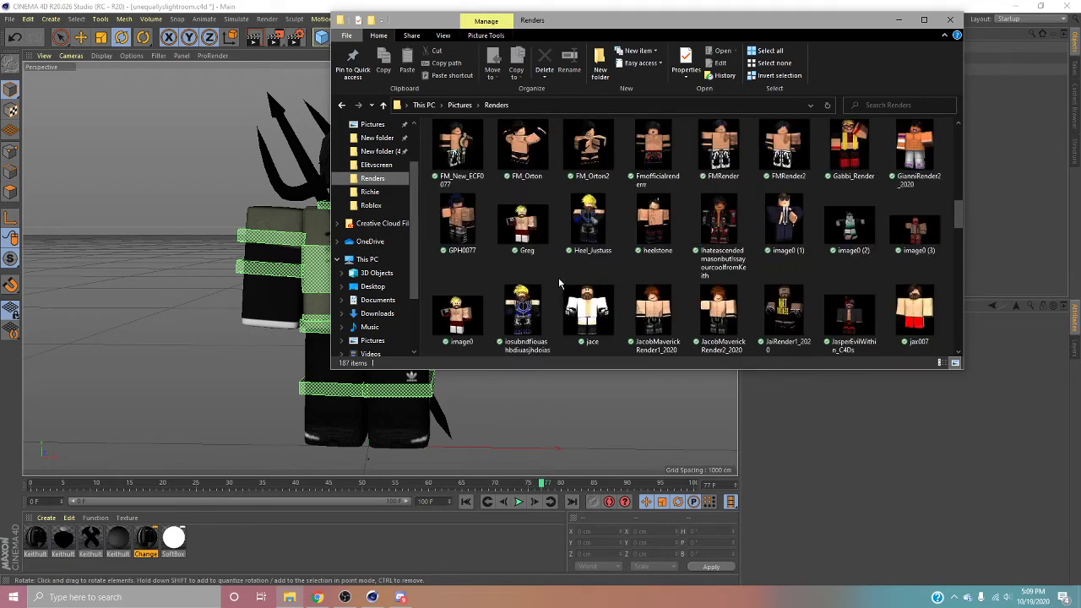
{"action": "scroll", "coordinate": [558, 277], "scroll_direction": "down", "scroll_amount": 3}
{"action": "scroll", "coordinate": [558, 277], "scroll_direction": "down", "scroll_amount": 3}
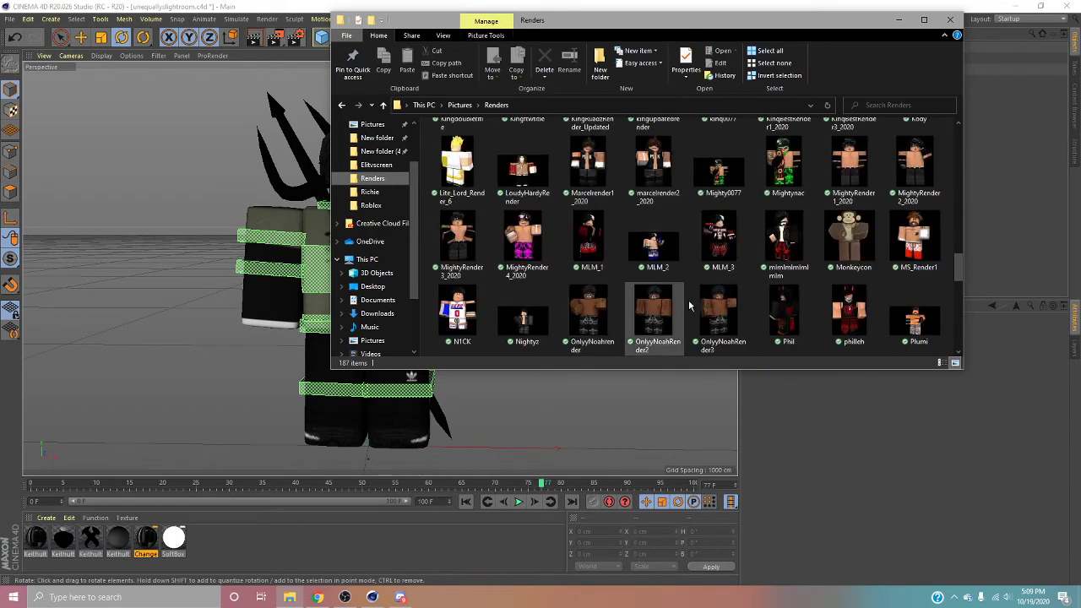
{"action": "scroll", "coordinate": [595, 313], "scroll_direction": "down", "scroll_amount": 3}
{"action": "scroll", "coordinate": [594, 315], "scroll_direction": "down", "scroll_amount": 3}
{"action": "scroll", "coordinate": [594, 315], "scroll_direction": "down", "scroll_amount": 1}
{"action": "scroll", "coordinate": [593, 317], "scroll_direction": "up", "scroll_amount": 3}
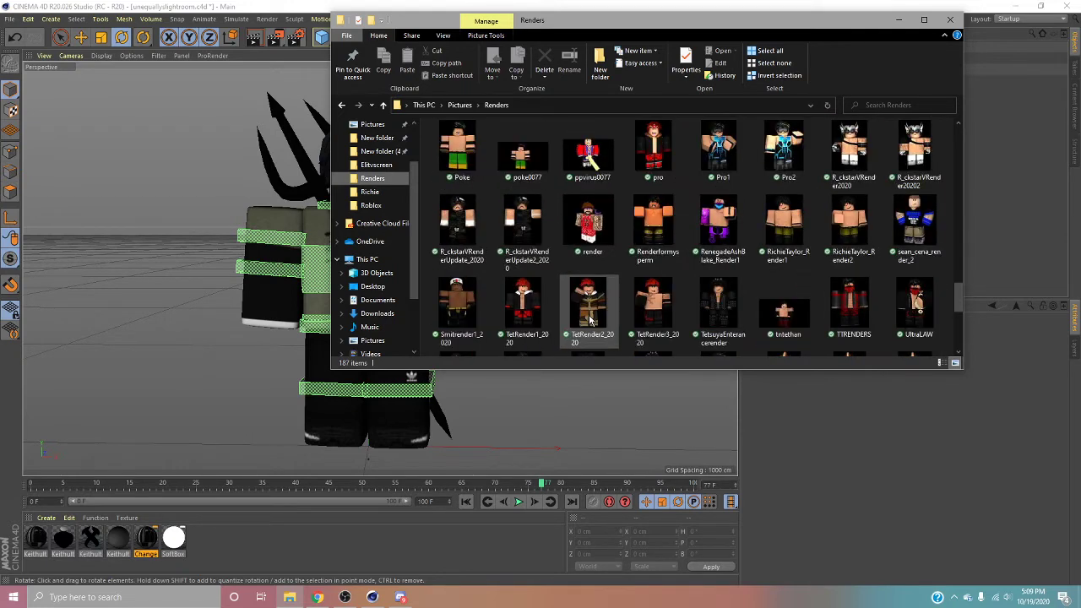
{"action": "scroll", "coordinate": [591, 320], "scroll_direction": "down", "scroll_amount": 2}
{"action": "scroll", "coordinate": [588, 321], "scroll_direction": "up", "scroll_amount": 3}
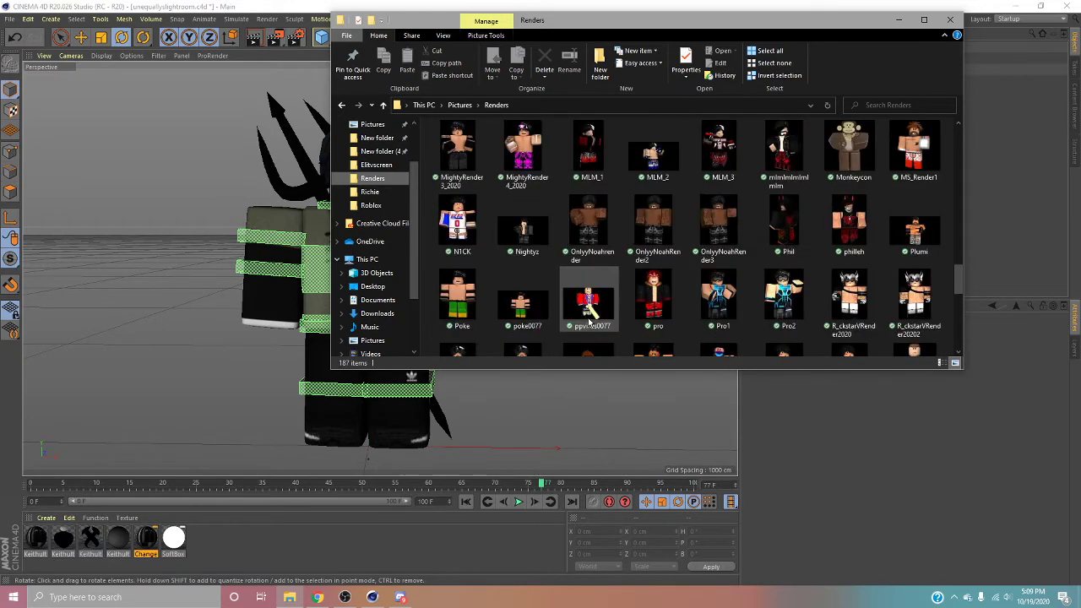
{"action": "scroll", "coordinate": [588, 319], "scroll_direction": "up", "scroll_amount": 2}
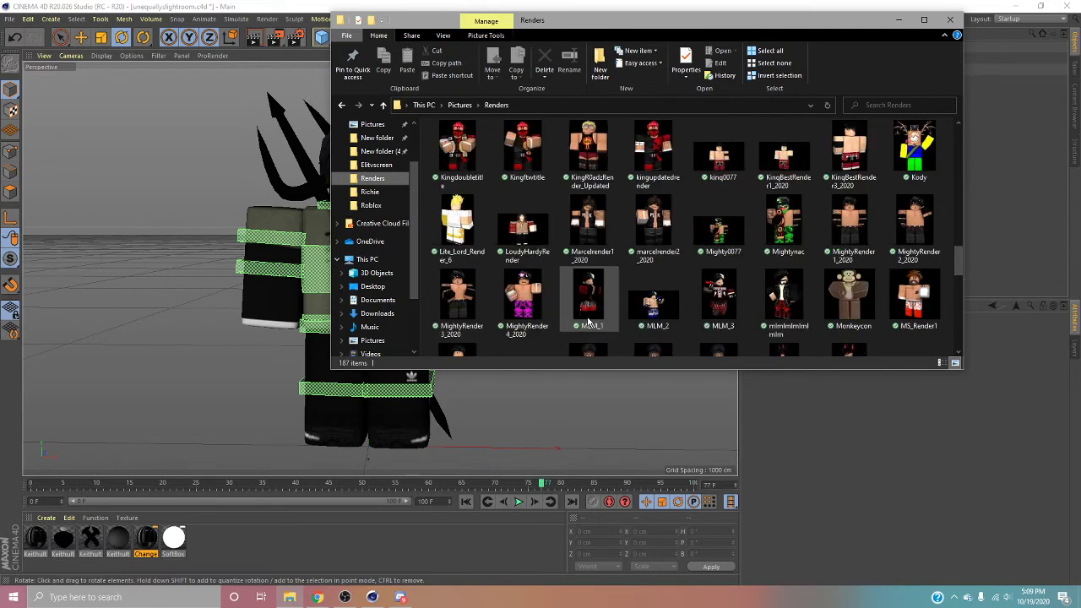
{"action": "scroll", "coordinate": [589, 325], "scroll_direction": "up", "scroll_amount": 3}
{"action": "scroll", "coordinate": [594, 323], "scroll_direction": "up", "scroll_amount": 6}
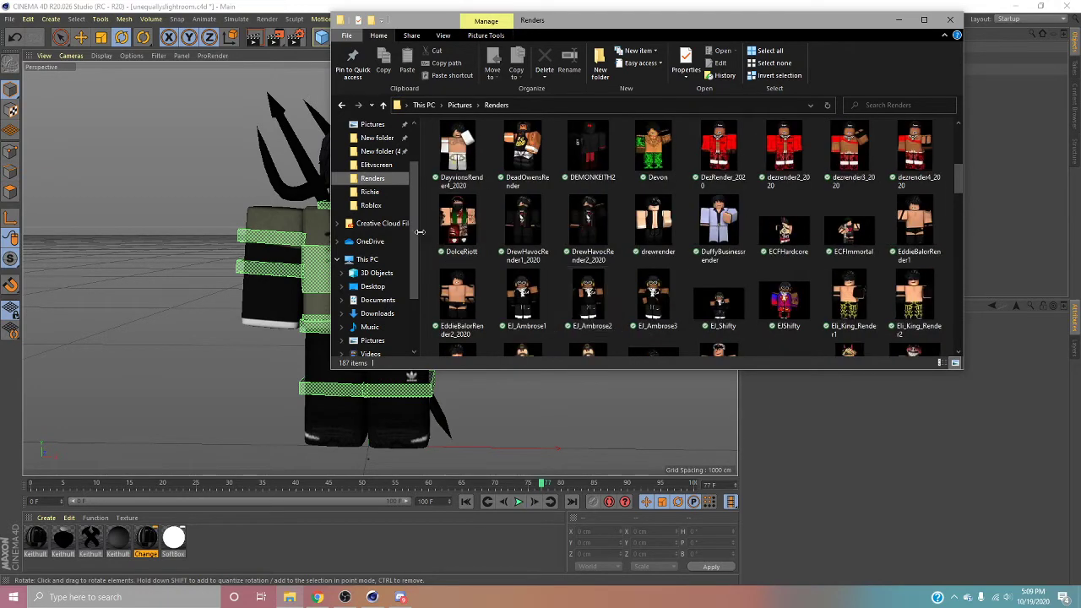
{"action": "scroll", "coordinate": [376, 212], "scroll_direction": "up", "scroll_amount": 3}
Step: Open keith0077 from the recent files in Quick access and copy the image in the photo viewer
{"action": "left_click", "coordinate": [373, 134]}
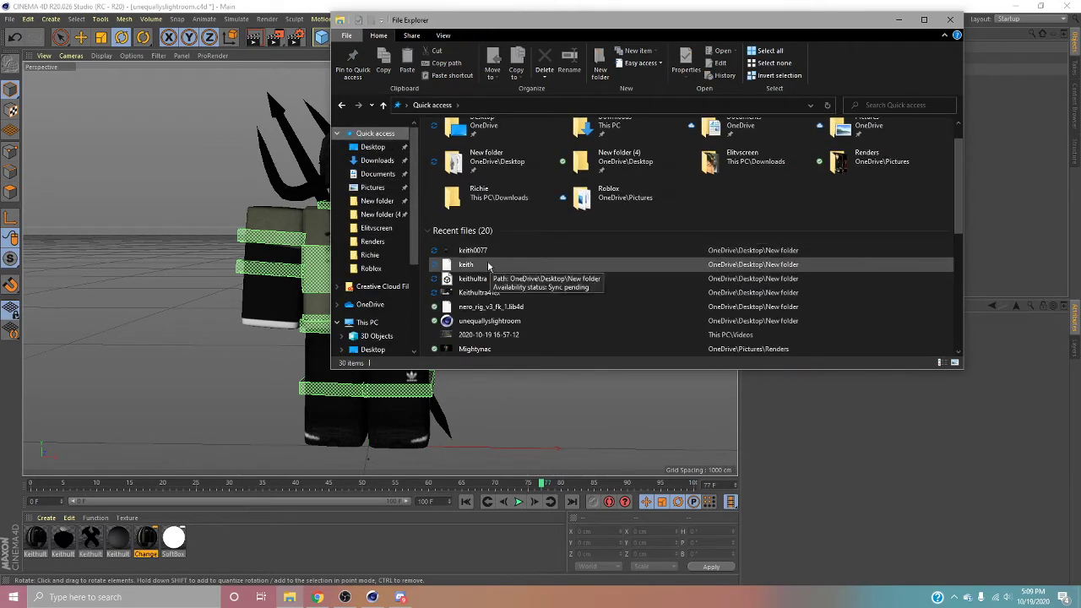
{"action": "double_click", "coordinate": [468, 250]}
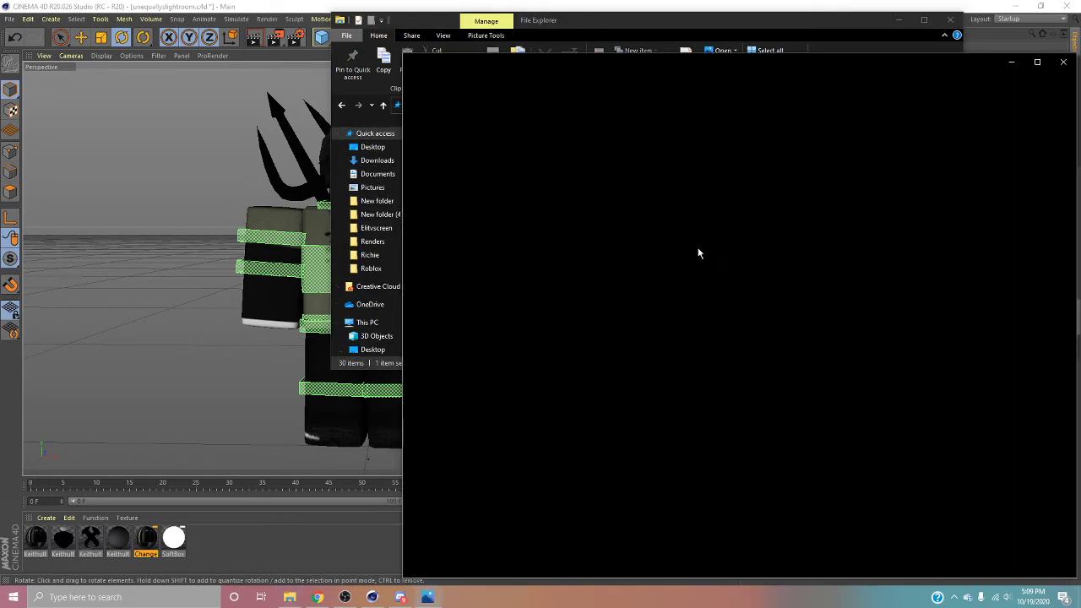
{"action": "left_click_drag", "start_coordinate": [690, 60], "coordinate": [620, 46]}
{"action": "right_click", "coordinate": [618, 268]}
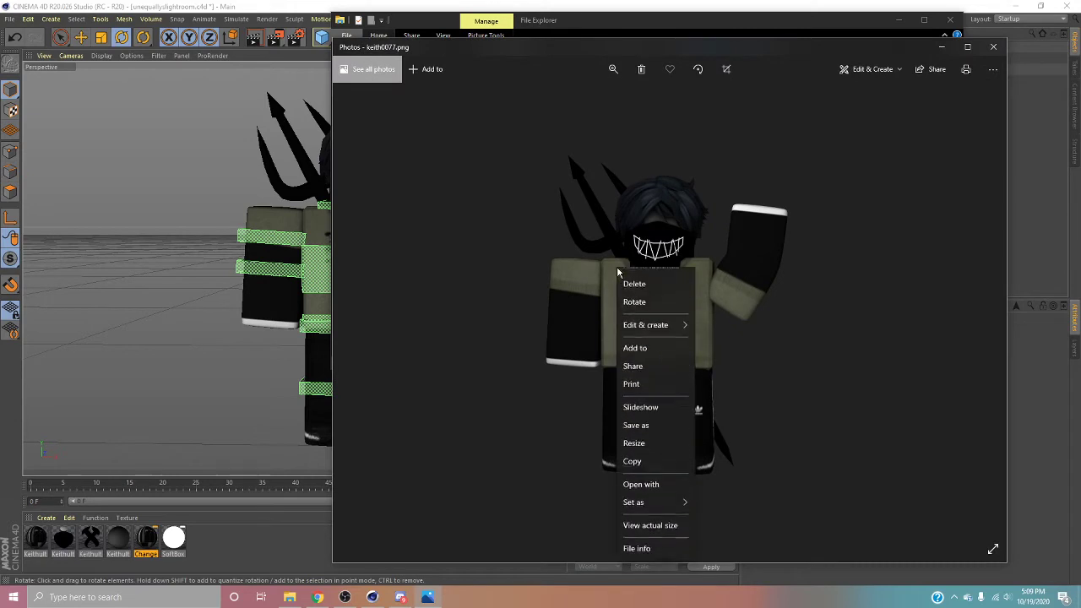
{"action": "left_click", "coordinate": [643, 473]}
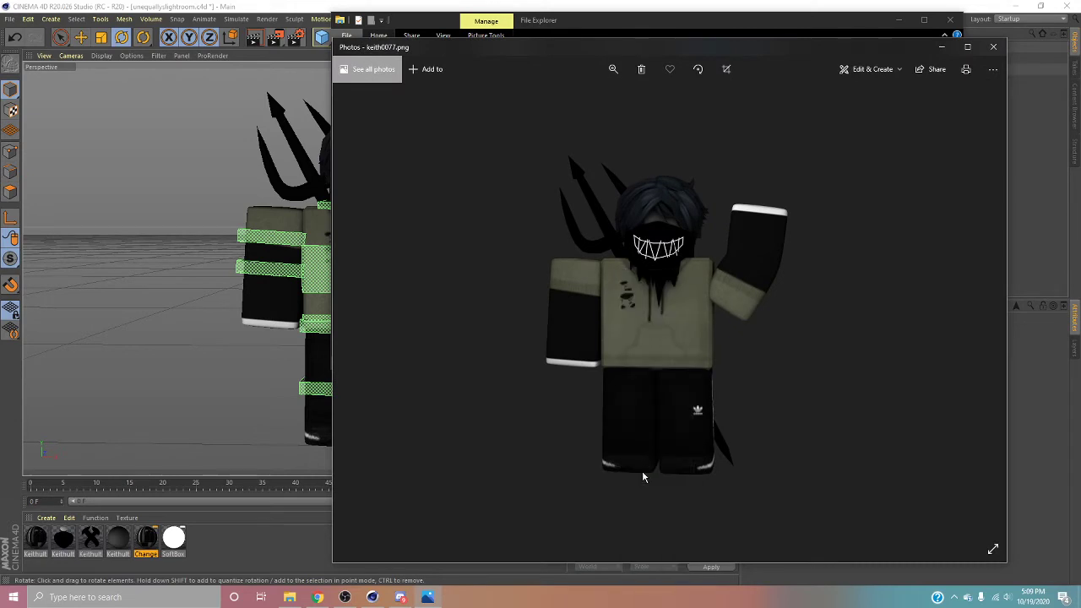
Step: Launch paint.net and paste the copied render, expanding the canvas to fit it
{"action": "left_click", "coordinate": [168, 602]}
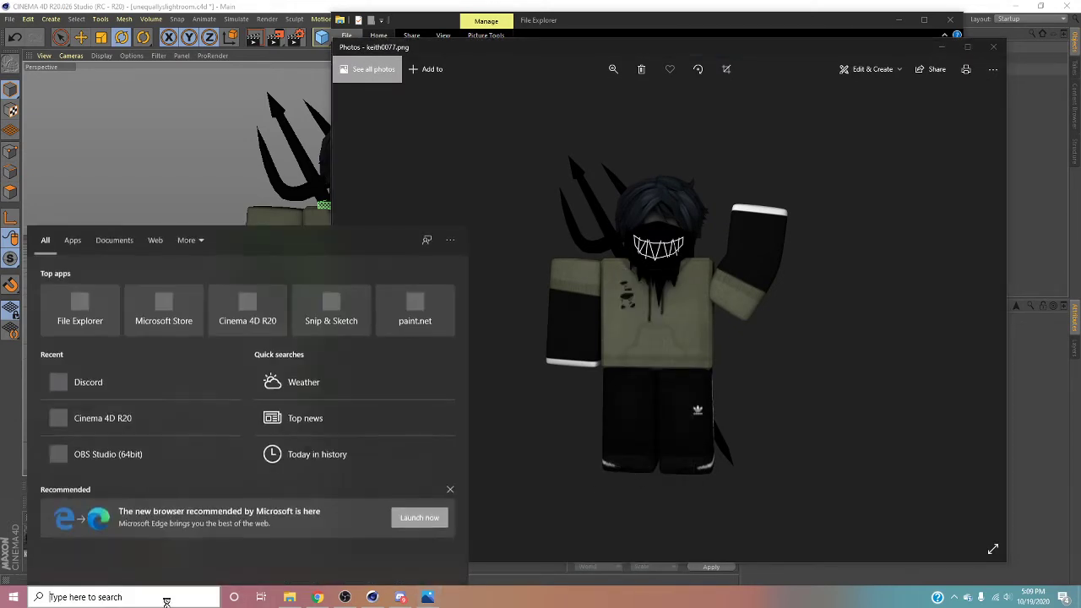
{"action": "type", "text": "paint.net"}
{"action": "left_click", "coordinate": [121, 295]}
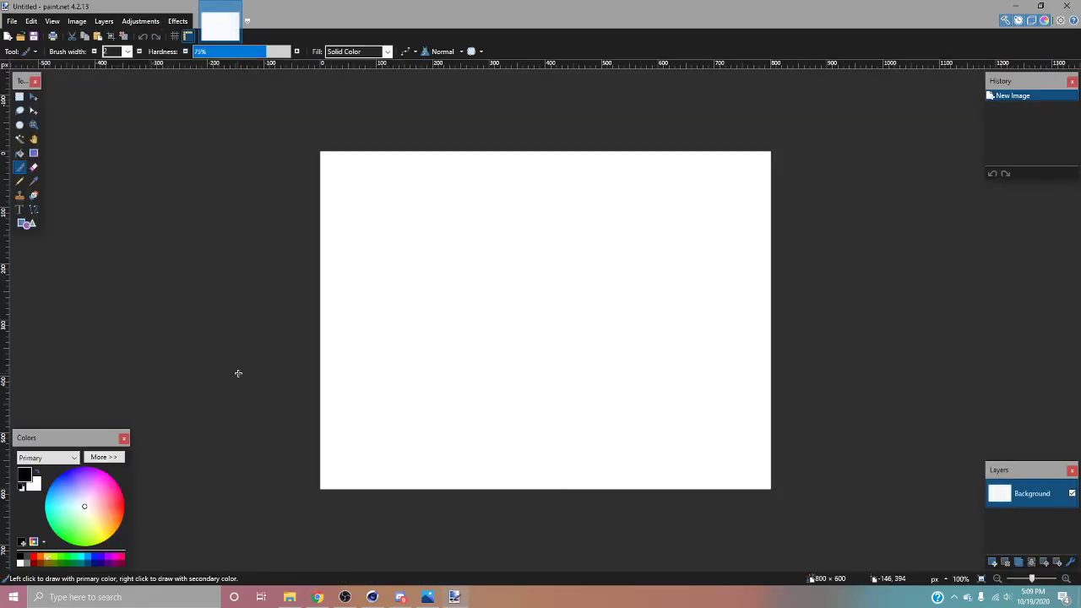
{"action": "key", "text": "ctrl+v"}
{"action": "left_click", "coordinate": [439, 334]}
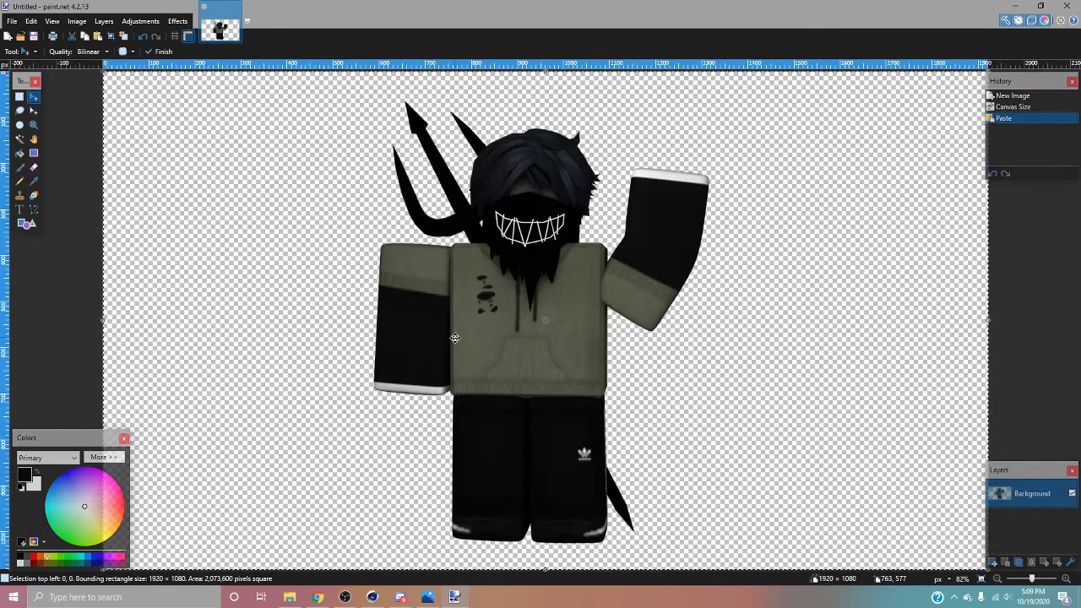
Step: Cut a rectangle of about 751 × 1023 pixels around the whole character and paste it into a new image of that size
{"action": "left_click", "coordinate": [20, 97]}
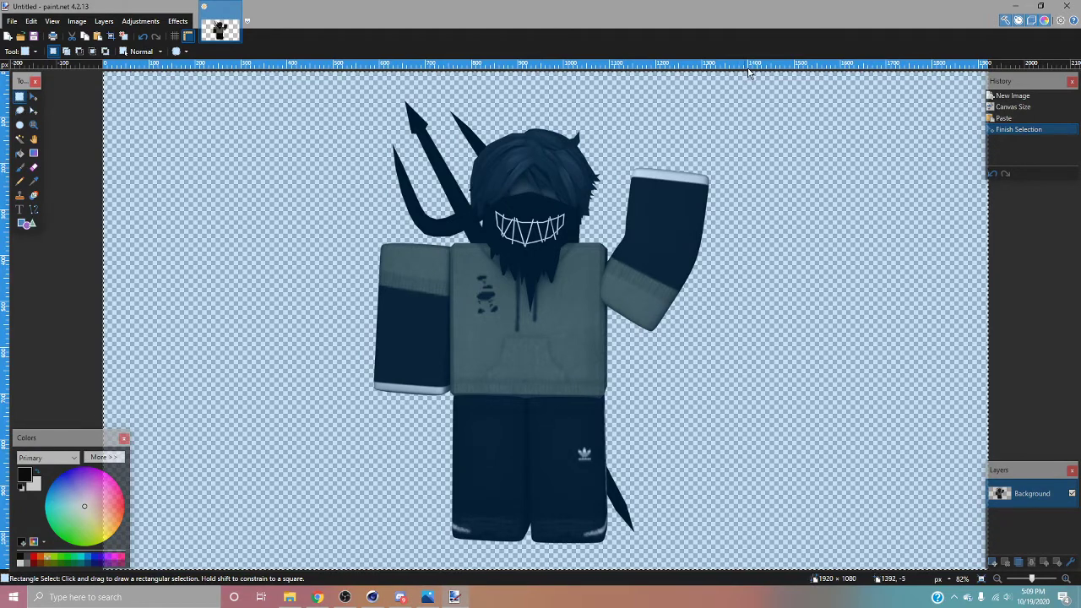
{"action": "left_click_drag", "start_coordinate": [749, 69], "coordinate": [365, 547]}
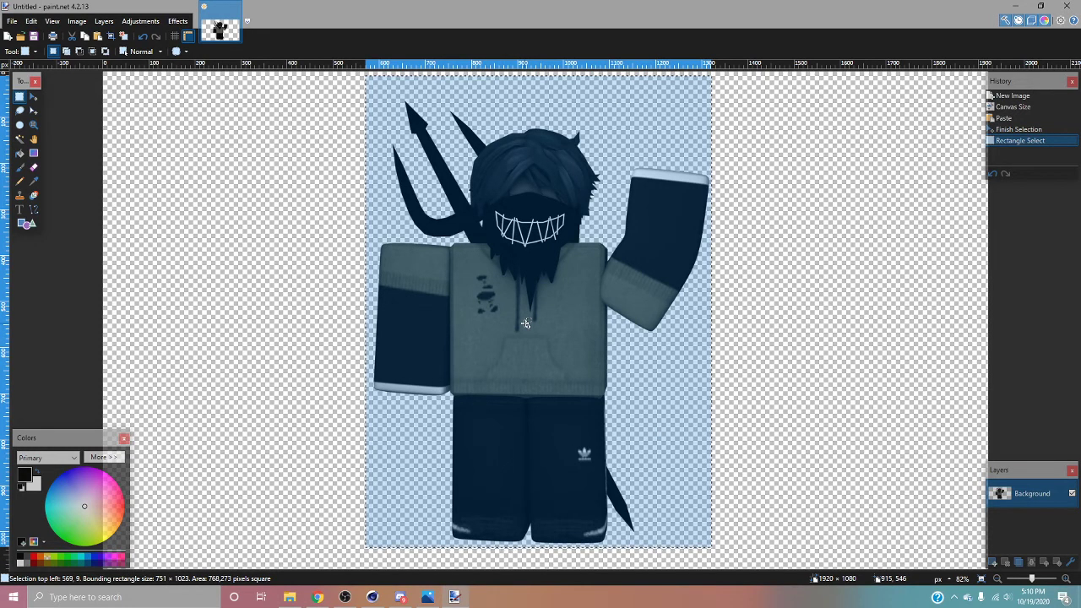
{"action": "key", "text": "ctrl+x"}
{"action": "left_click", "coordinate": [8, 35]}
{"action": "left_click", "coordinate": [530, 366]}
{"action": "key", "text": "ctrl+v"}
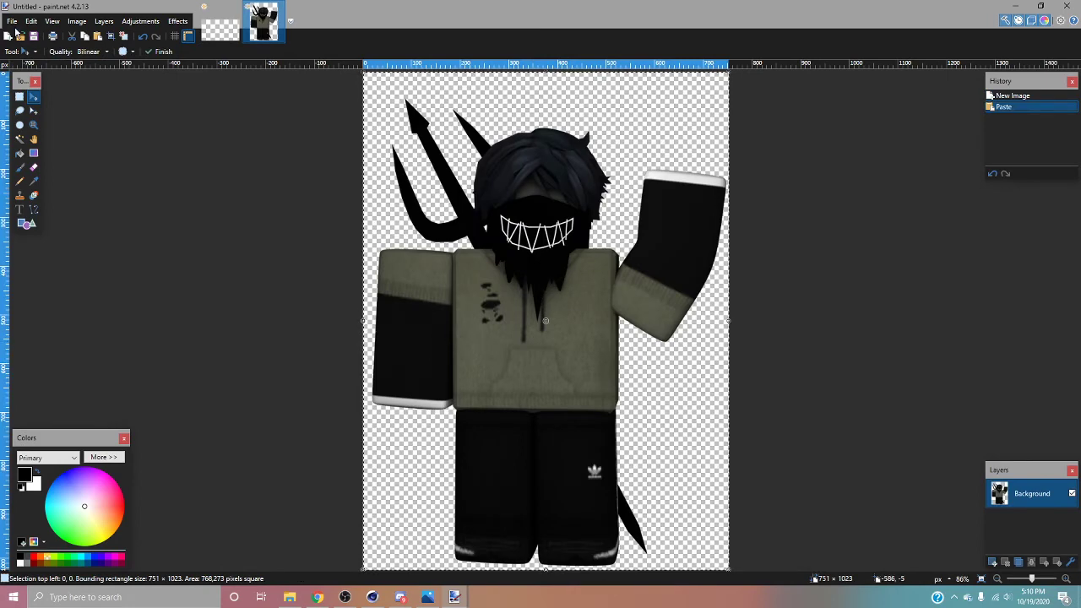
Step: Save the cropped render in the Renders folder as the PNG "keithrendervid" with auto-detected bit depth
{"action": "left_click", "coordinate": [12, 21]}
{"action": "left_click", "coordinate": [47, 105]}
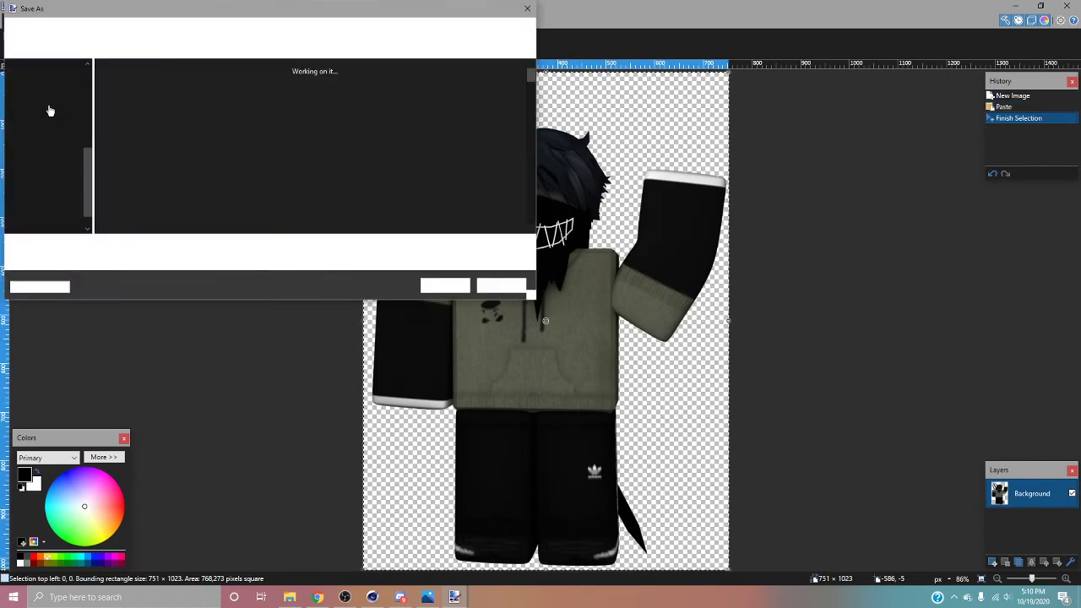
{"action": "type", "text": "keith"}
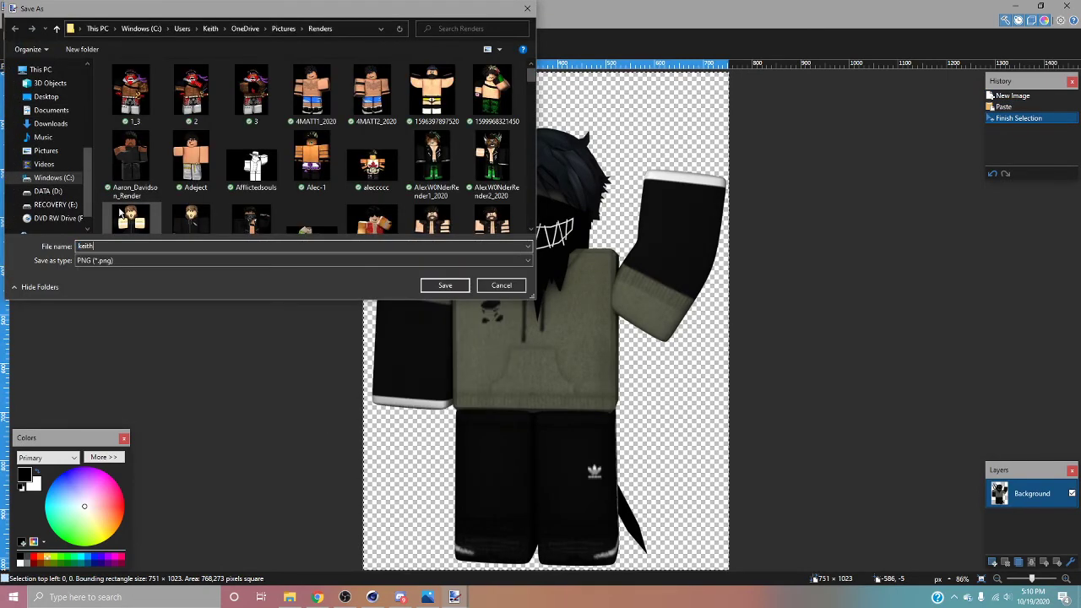
{"action": "type", "text": "render1"}
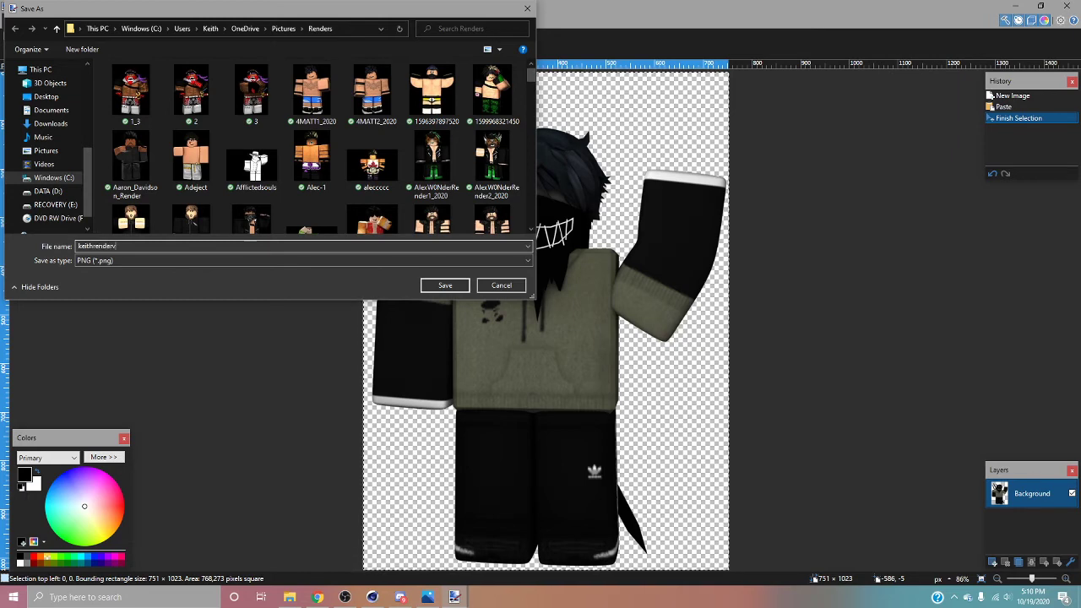
{"action": "key", "text": "Return"}
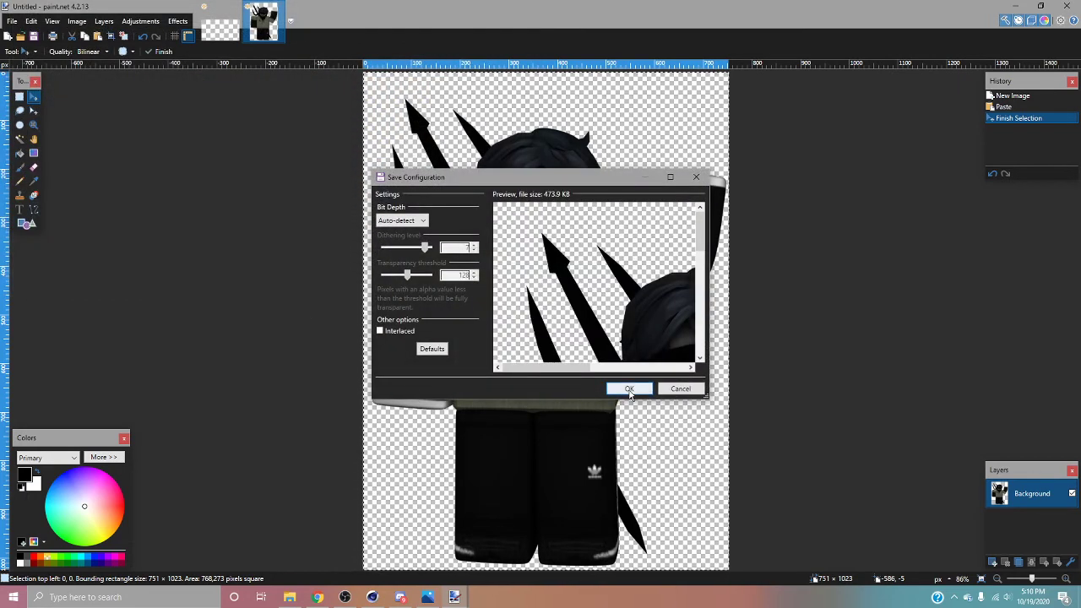
{"action": "left_click", "coordinate": [625, 388]}
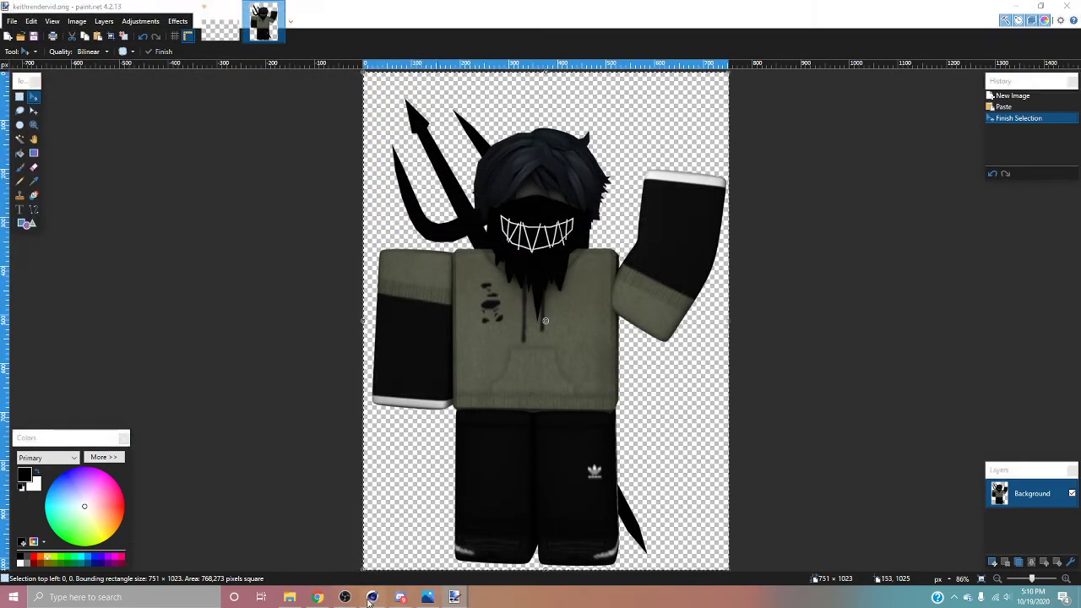
Step: Switch to Cinema 4D and open keithultra.obj from New folder to bring up its OBJ import options
{"action": "left_click", "coordinate": [372, 598]}
{"action": "left_click", "coordinate": [8, 19]}
{"action": "left_click", "coordinate": [27, 51]}
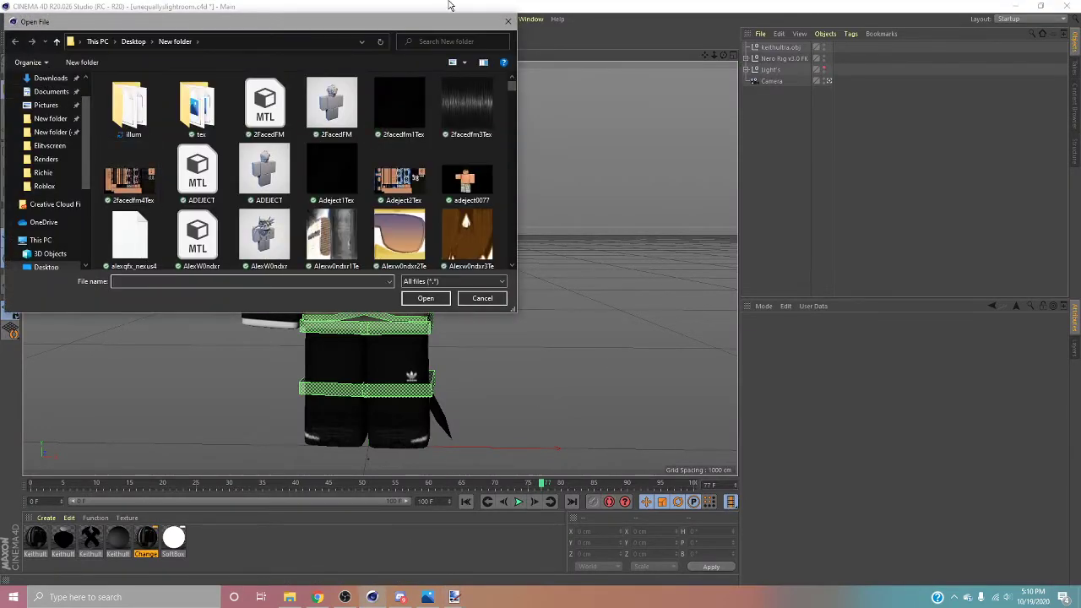
{"action": "left_click", "coordinate": [507, 21]}
{"action": "left_click", "coordinate": [8, 18]}
{"action": "left_click", "coordinate": [28, 49]}
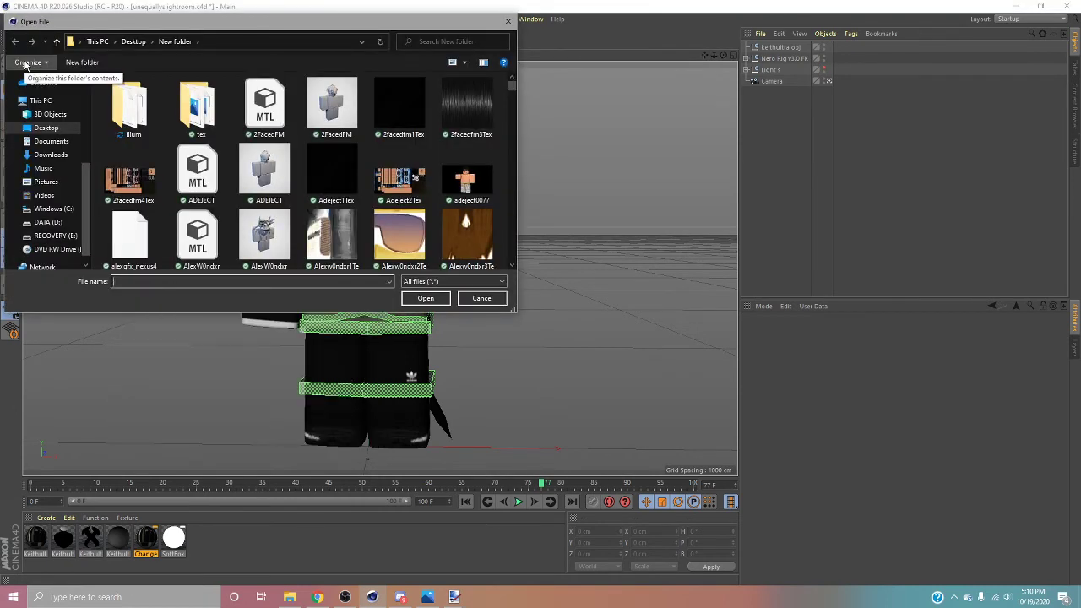
{"action": "type", "text": "oe"}
{"action": "type", "text": "keith"}
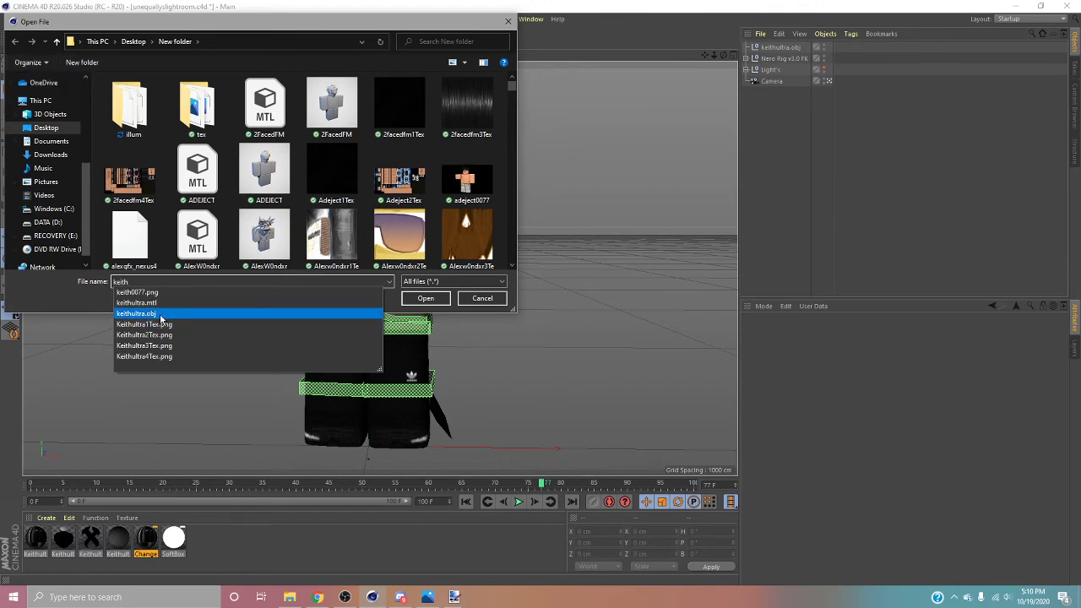
{"action": "left_click", "coordinate": [338, 313]}
{"action": "left_click", "coordinate": [425, 298]}
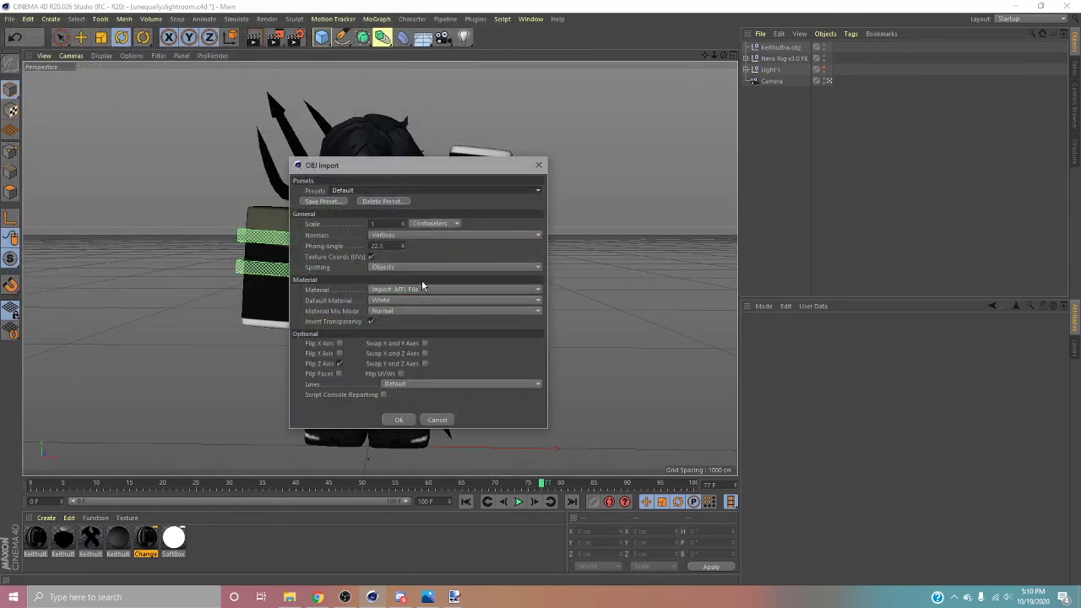
Step: Review the KeithLibs preset in the OBJ import options without importing, and check the render output settings
{"action": "left_click", "coordinate": [345, 192]}
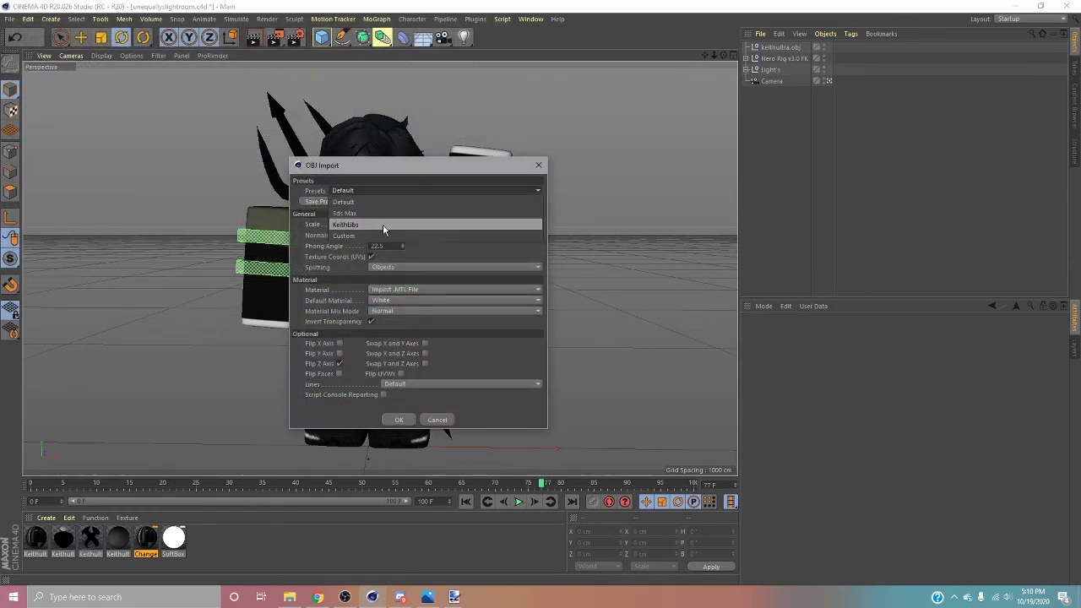
{"action": "left_click", "coordinate": [383, 225]}
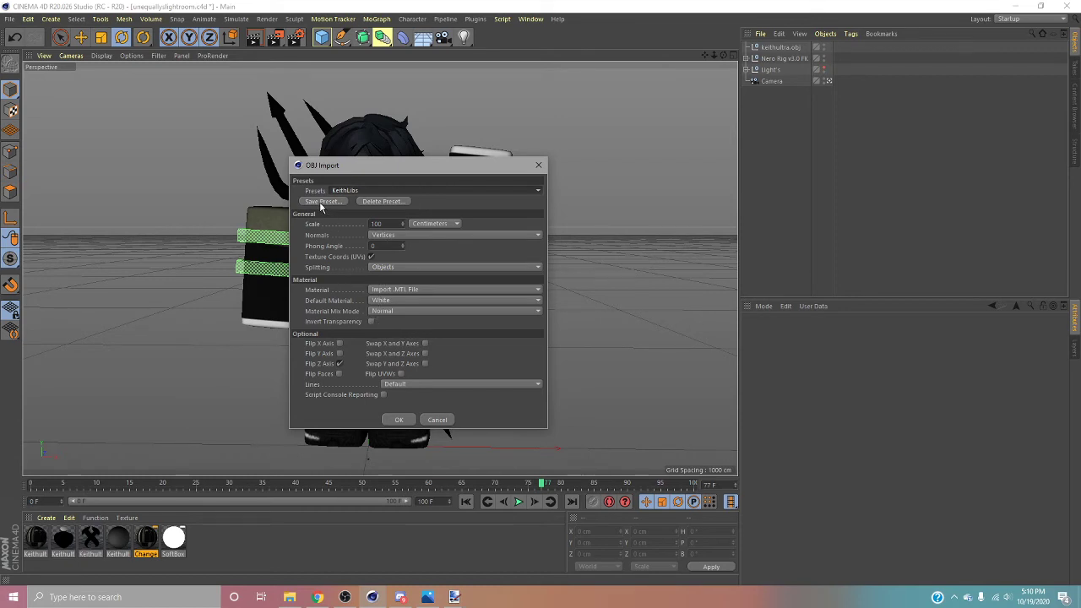
{"action": "left_click", "coordinate": [538, 165]}
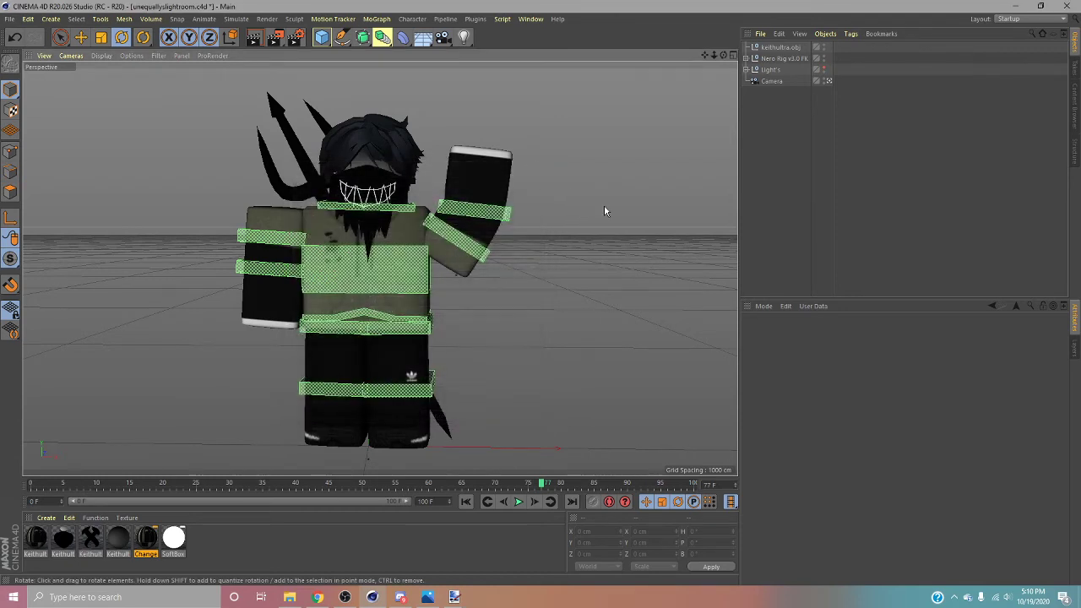
{"action": "left_click", "coordinate": [295, 37]}
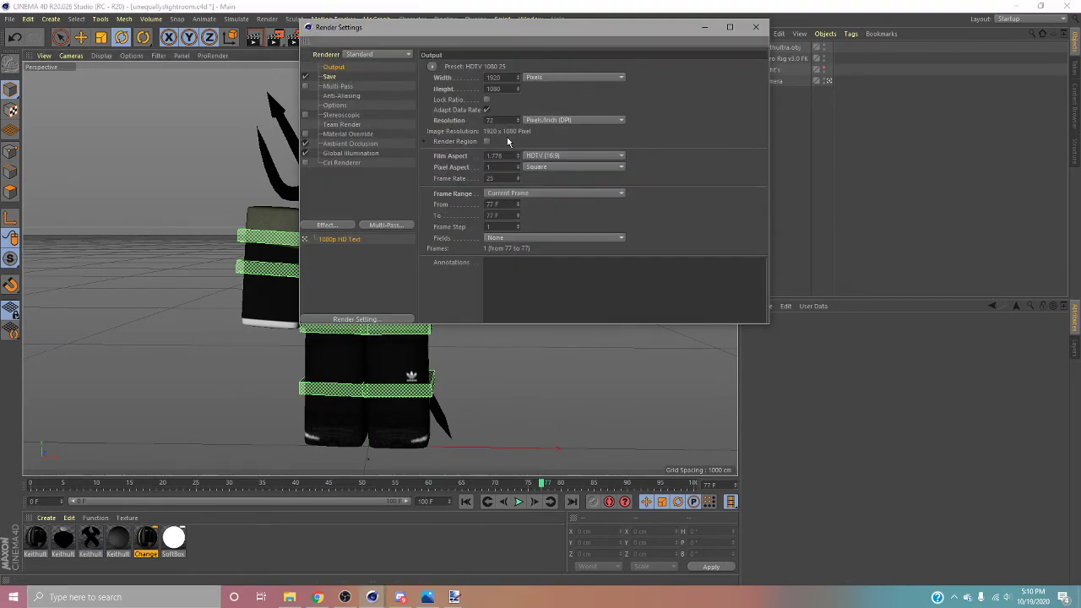
{"action": "left_click", "coordinate": [756, 27]}
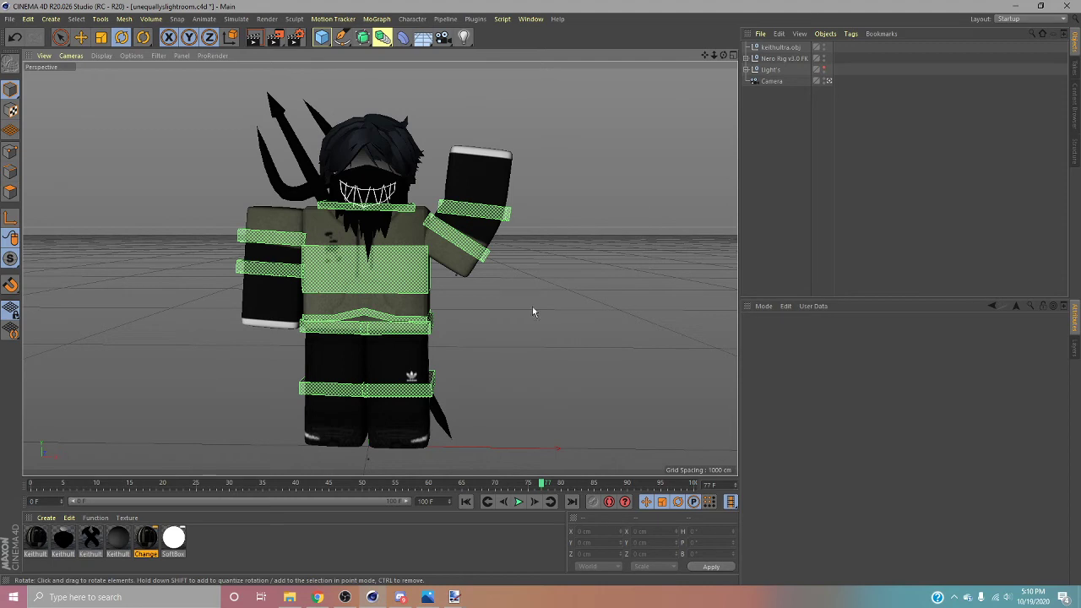
Step: Switch to File Explorer and open keithrendervid from the recent files to view the cropped render
{"action": "left_click", "coordinate": [290, 597]}
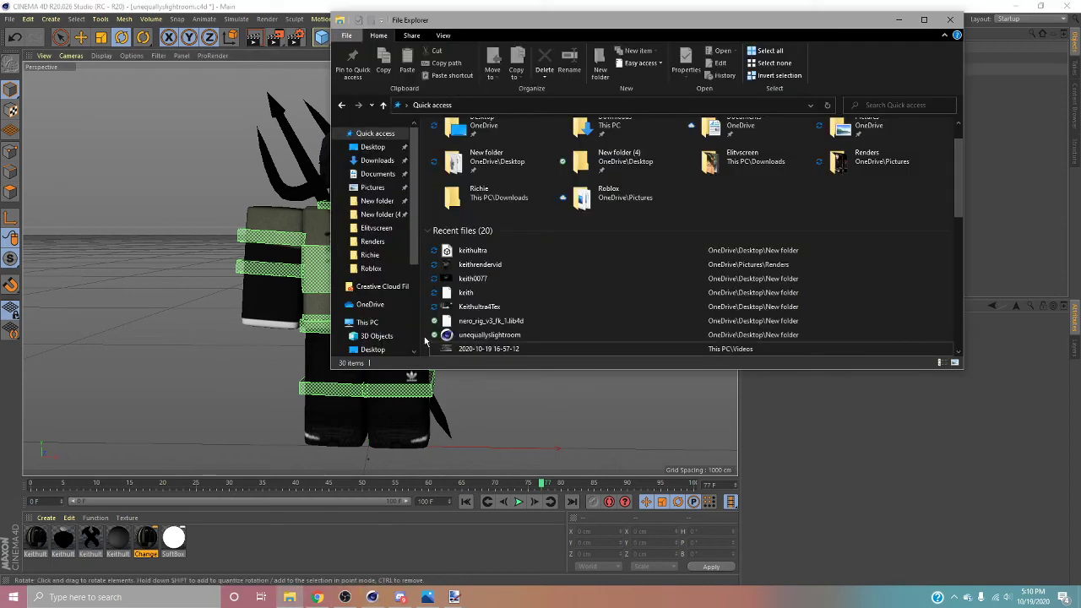
{"action": "double_click", "coordinate": [460, 264]}
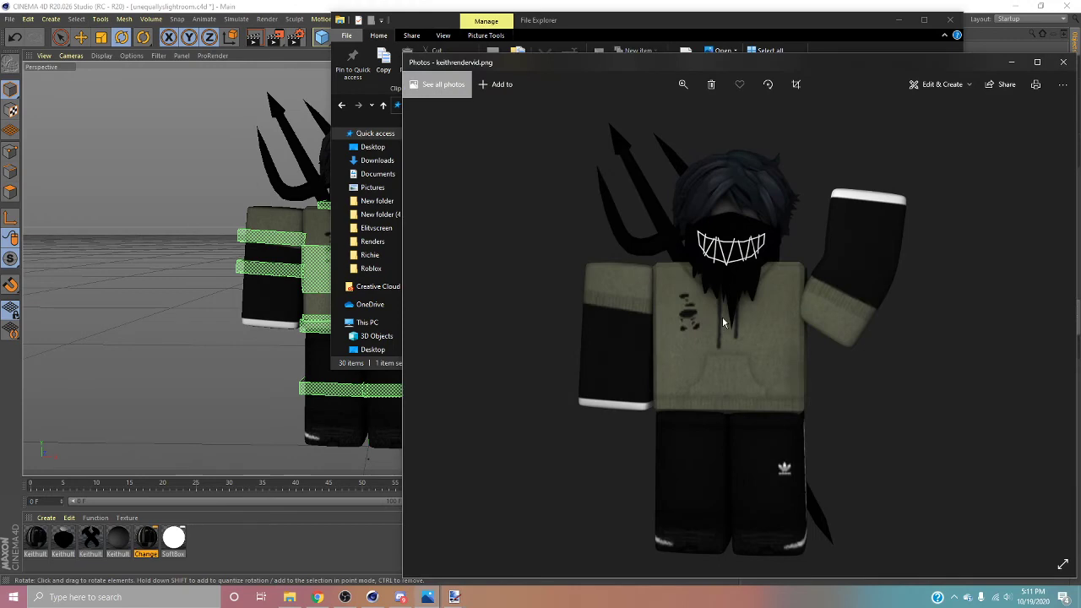
{"action": "right_click", "coordinate": [722, 318]}
{"action": "key", "text": "Escape"}
Step: Return to File Explorer, go to the Renders folder and view the Afflictedsouls image
{"action": "left_click", "coordinate": [450, 21]}
{"action": "left_click", "coordinate": [372, 241]}
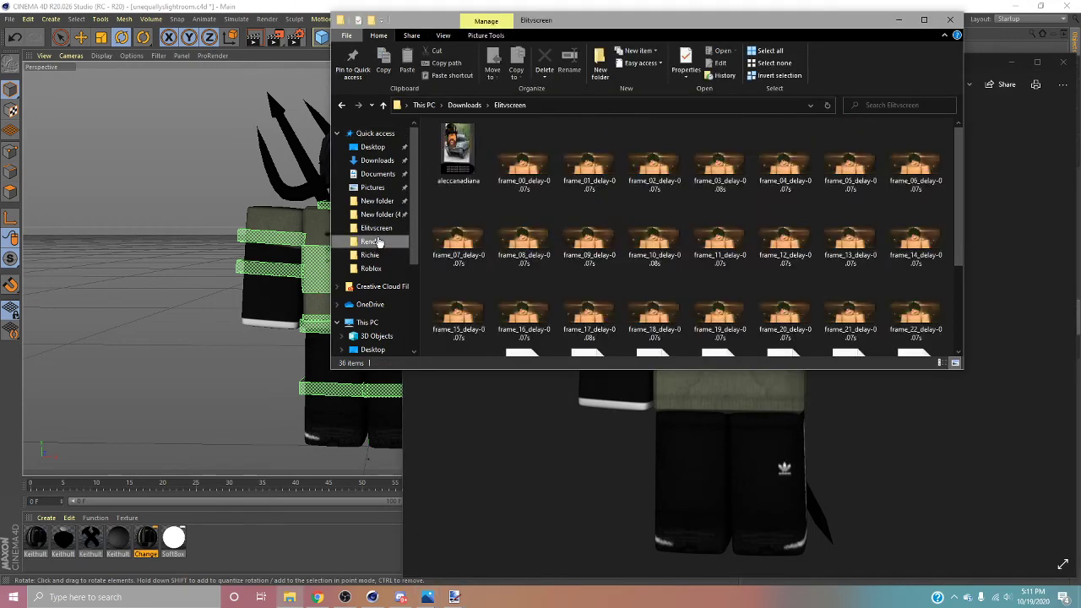
{"action": "double_click", "coordinate": [531, 226]}
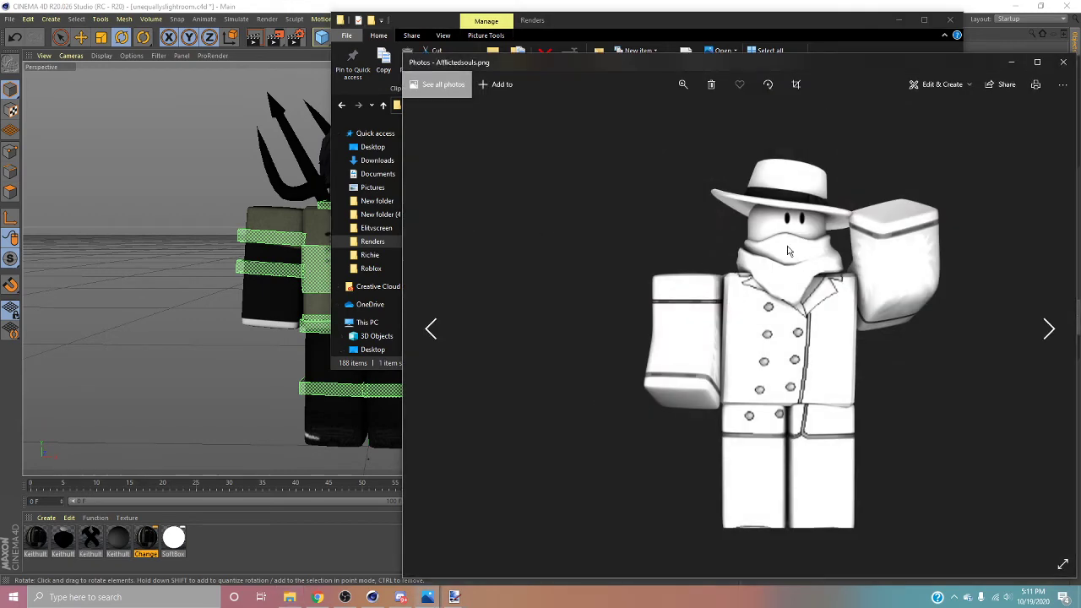
{"action": "left_click", "coordinate": [1057, 68]}
Step: Browse to the end of the Renders folder and view ZELRender1_2020 and ZELRender2_2020 one after the other
{"action": "scroll", "coordinate": [666, 291], "scroll_direction": "down", "scroll_amount": 10}
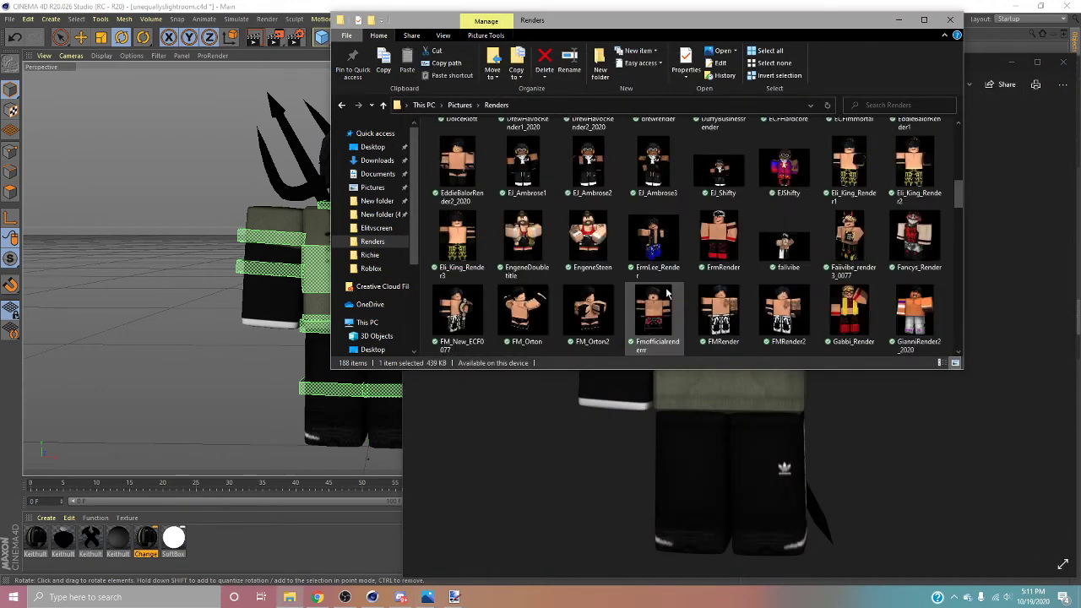
{"action": "scroll", "coordinate": [666, 292], "scroll_direction": "down", "scroll_amount": 10}
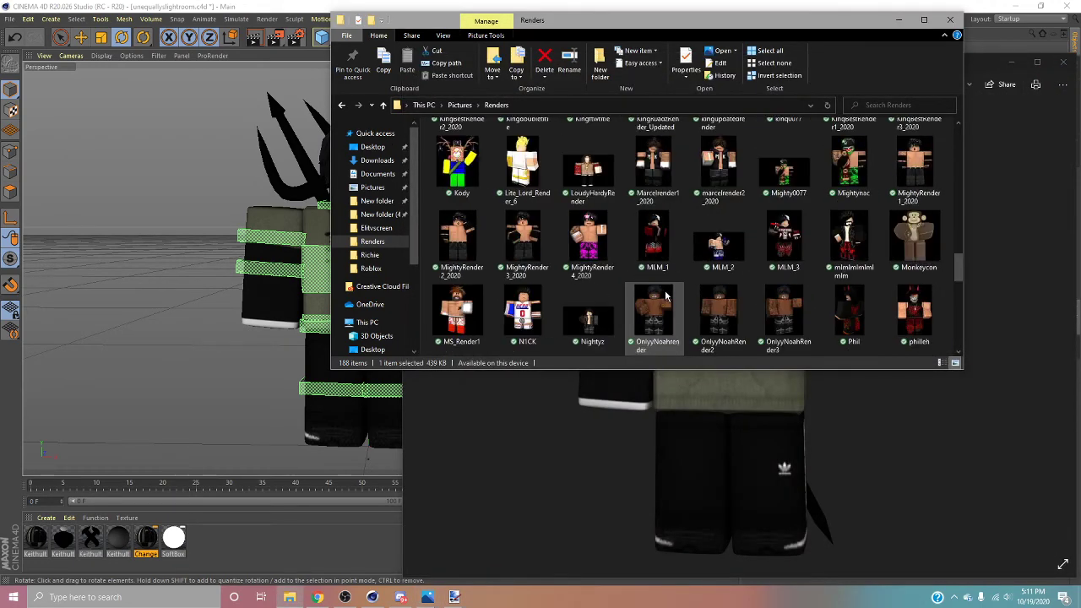
{"action": "scroll", "coordinate": [667, 296], "scroll_direction": "down", "scroll_amount": 10}
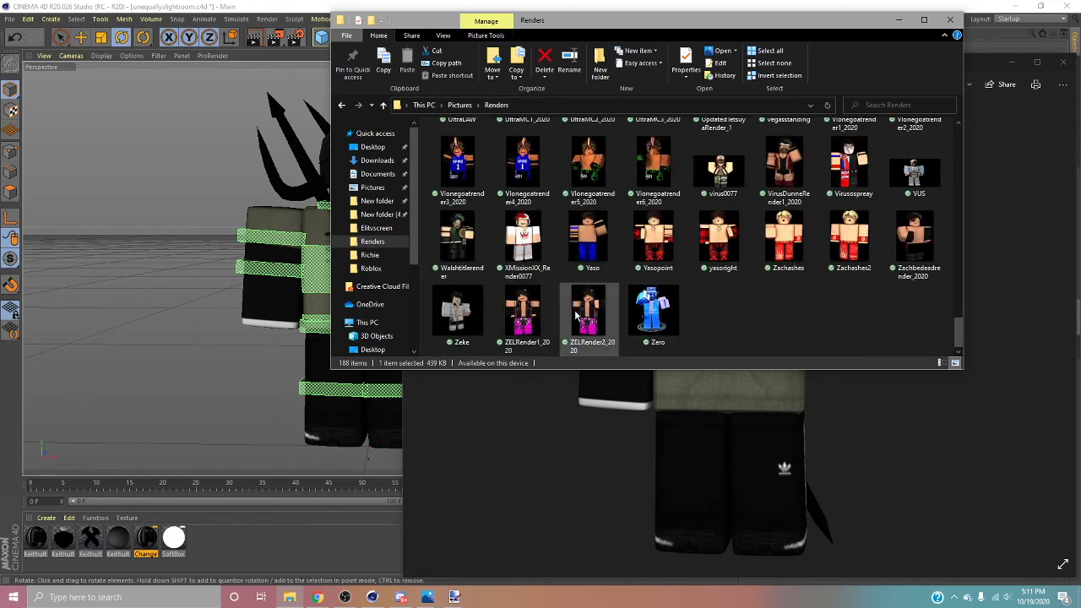
{"action": "left_click", "coordinate": [530, 309]}
{"action": "double_click", "coordinate": [530, 308]}
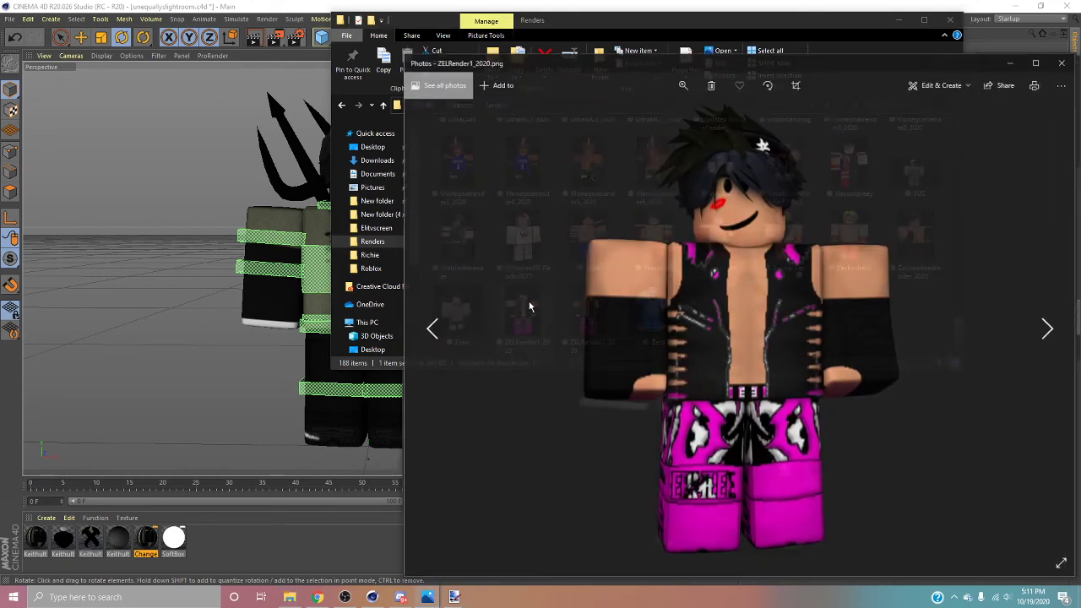
{"action": "left_click", "coordinate": [1063, 62]}
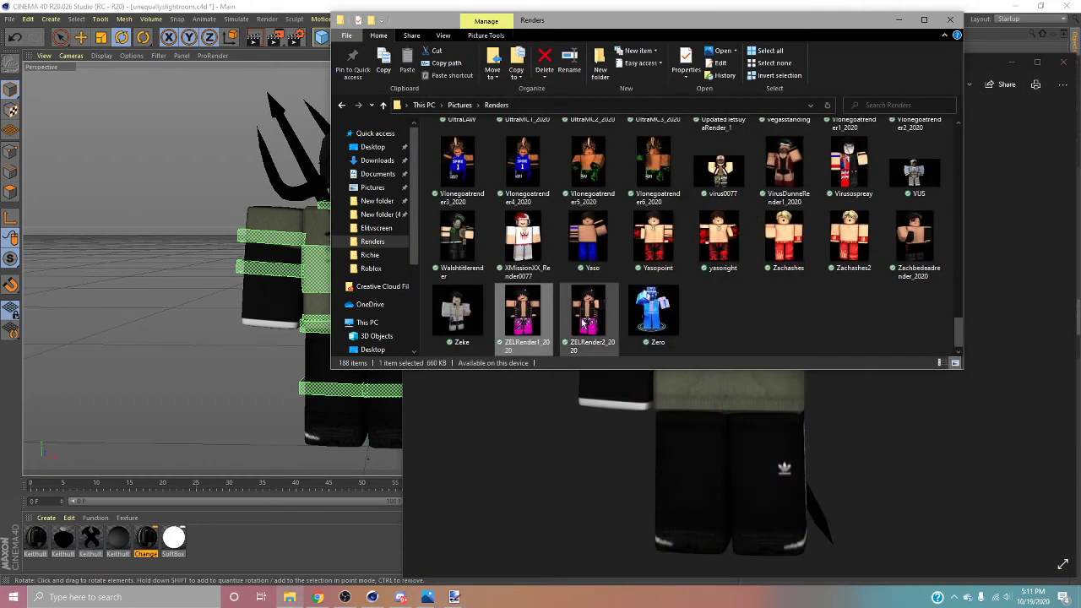
{"action": "double_click", "coordinate": [588, 312]}
{"action": "left_click", "coordinate": [1063, 62]}
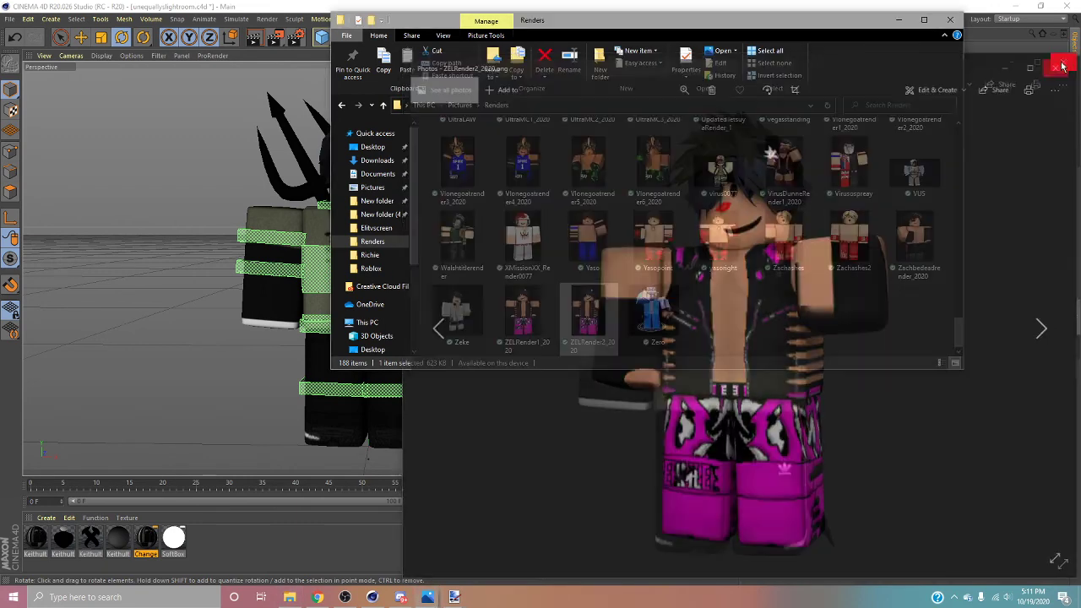
Step: Look through the other character renders in the folder and view UltraMC3_2020
{"action": "scroll", "coordinate": [647, 242], "scroll_direction": "up", "scroll_amount": 3}
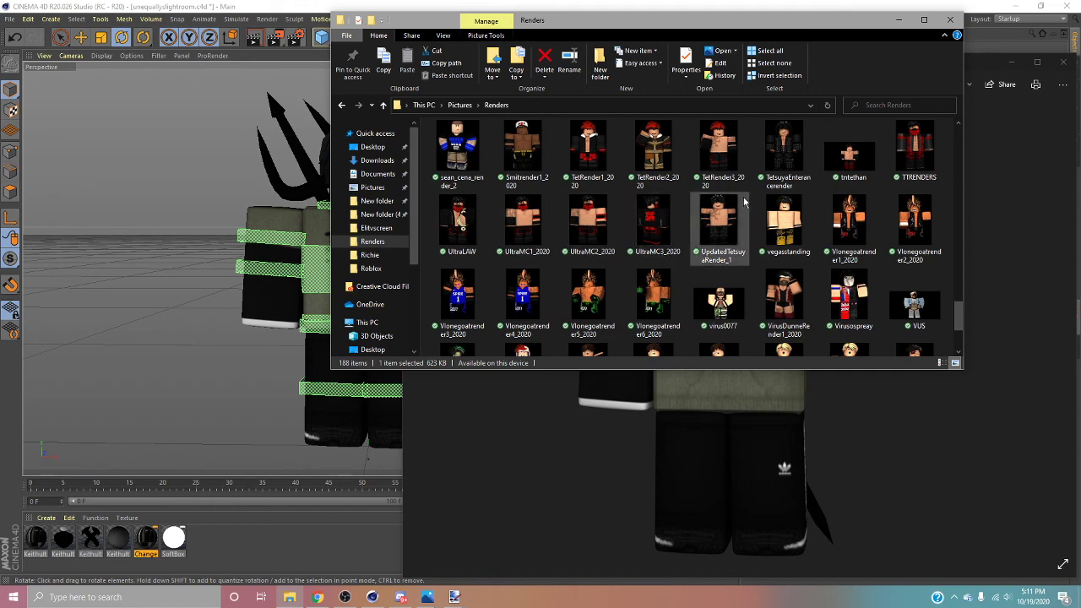
{"action": "scroll", "coordinate": [655, 311], "scroll_direction": "down", "scroll_amount": 2}
{"action": "scroll", "coordinate": [619, 318], "scroll_direction": "up", "scroll_amount": 6}
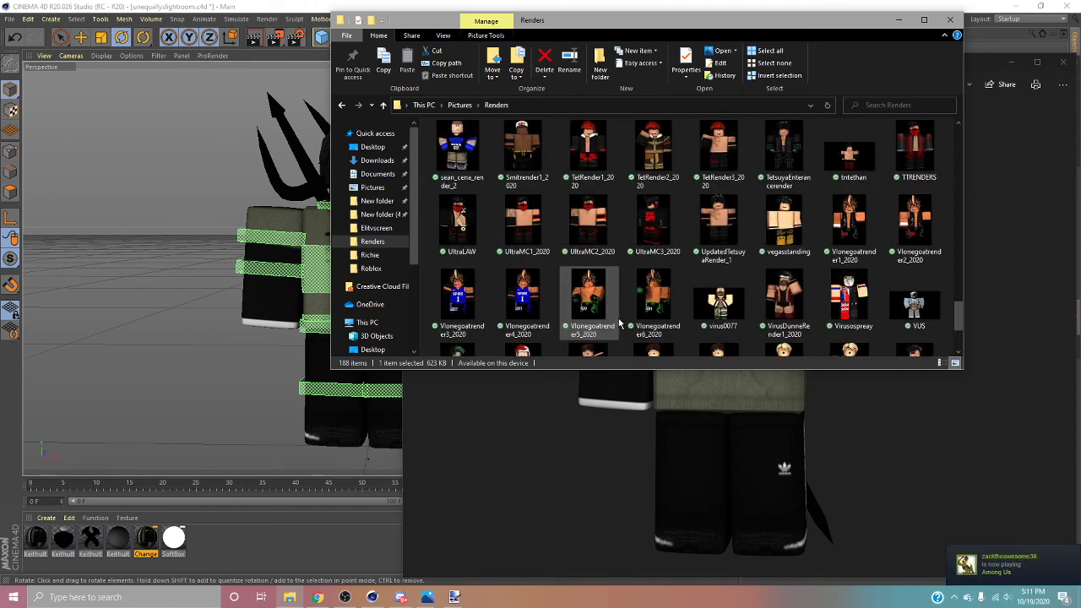
{"action": "scroll", "coordinate": [618, 321], "scroll_direction": "up", "scroll_amount": 6}
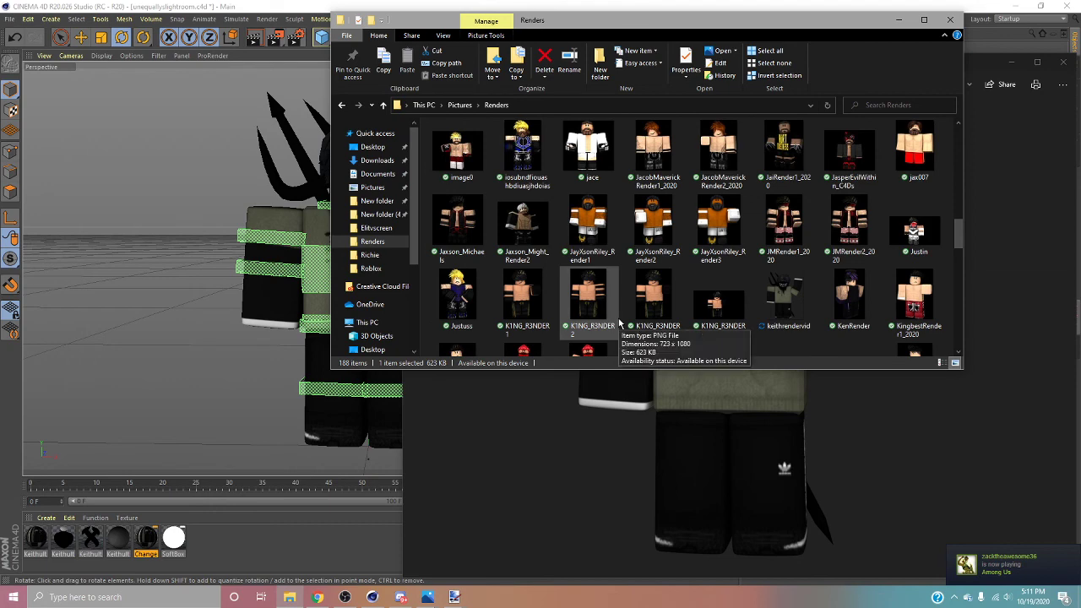
{"action": "scroll", "coordinate": [618, 321], "scroll_direction": "down", "scroll_amount": 12}
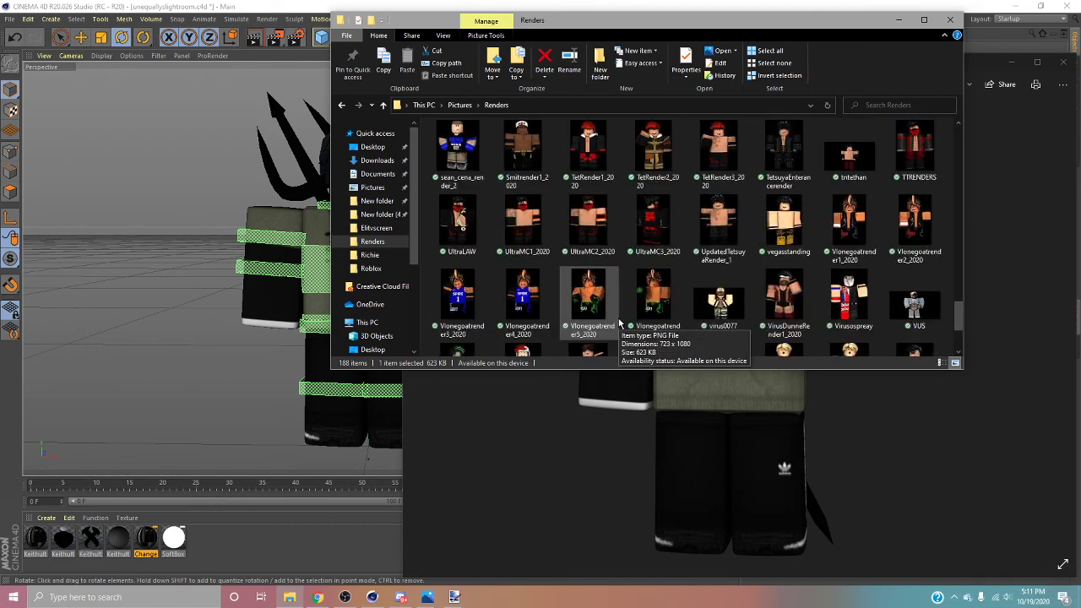
{"action": "scroll", "coordinate": [628, 176], "scroll_direction": "up", "scroll_amount": 1}
{"action": "double_click", "coordinate": [642, 217]}
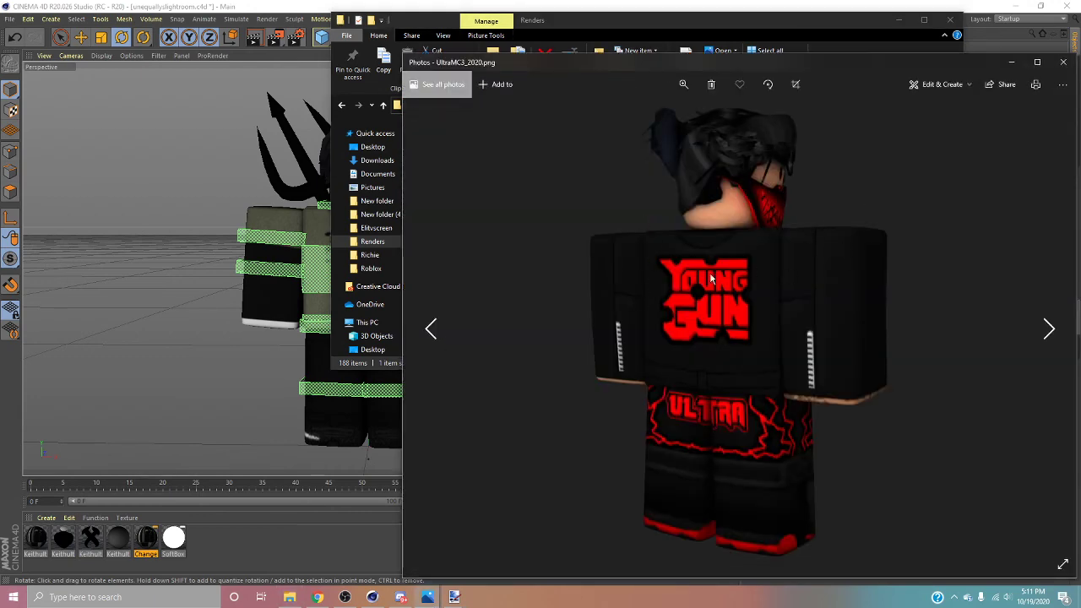
Step: Return to Cinema 4D, select a control band on the character's raised arm, and switch to OBS
{"action": "left_click", "coordinate": [232, 294]}
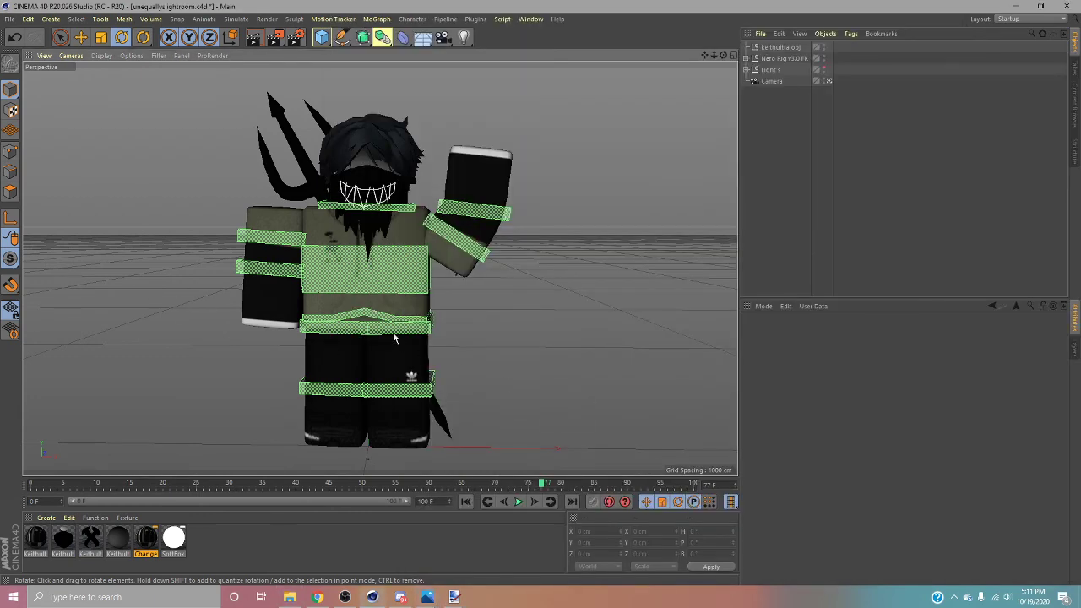
{"action": "left_click", "coordinate": [439, 257]}
{"action": "mouse_move", "coordinate": [482, 197]}
{"action": "left_mouse_down"}
{"action": "mouse_move", "coordinate": [483, 182]}
{"action": "mouse_move", "coordinate": [500, 196]}
{"action": "left_mouse_up"}
{"action": "left_click", "coordinate": [345, 597]}
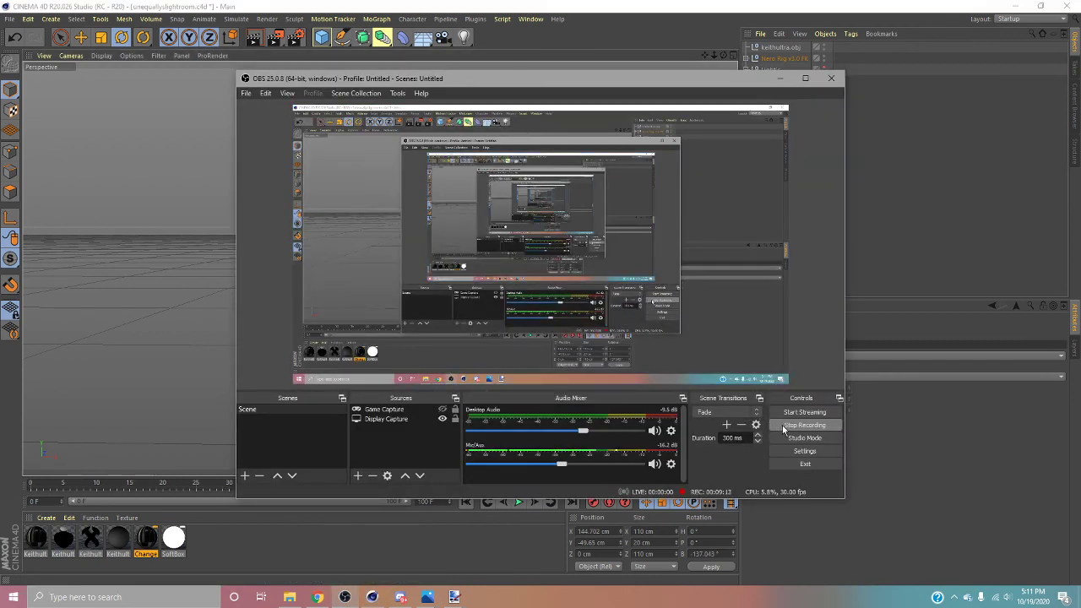